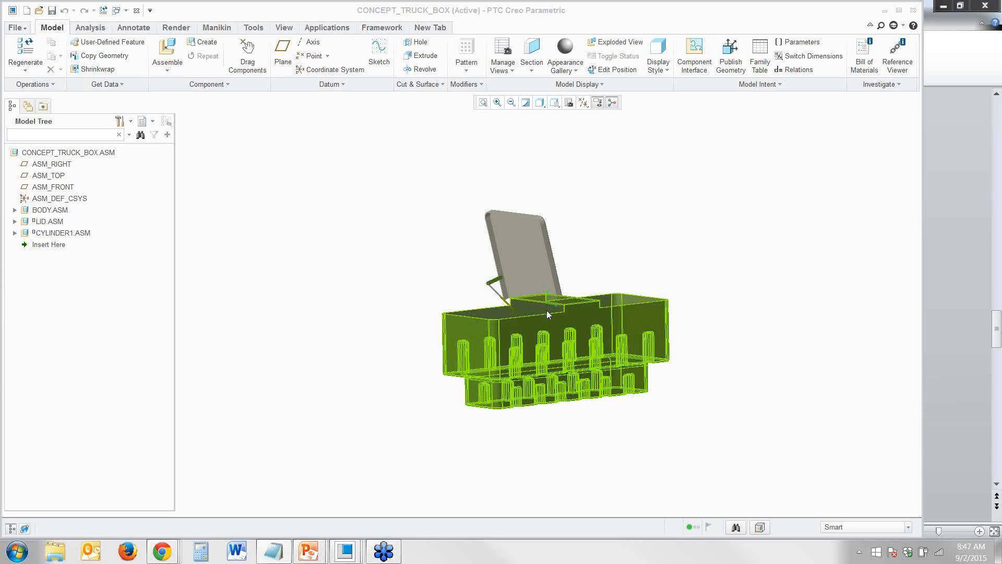
- Swing the open lid partway down toward the box body to examine the cylinder linkage
{"action": "scroll", "coordinate": [528, 313], "scroll_direction": "up", "scroll_amount": 5}
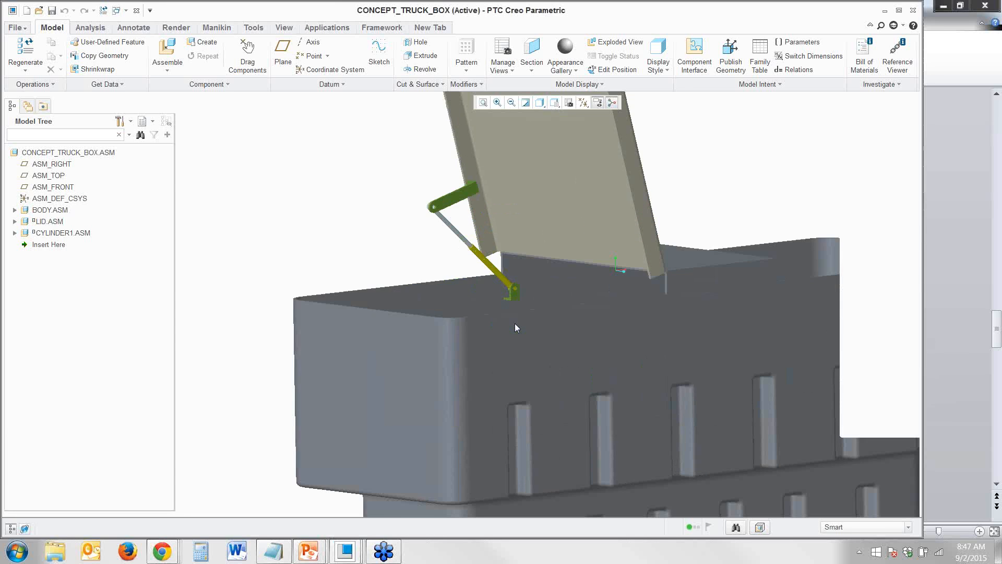
{"action": "middle_click_drag", "start_coordinate": [516, 325], "coordinate": [516, 338]}
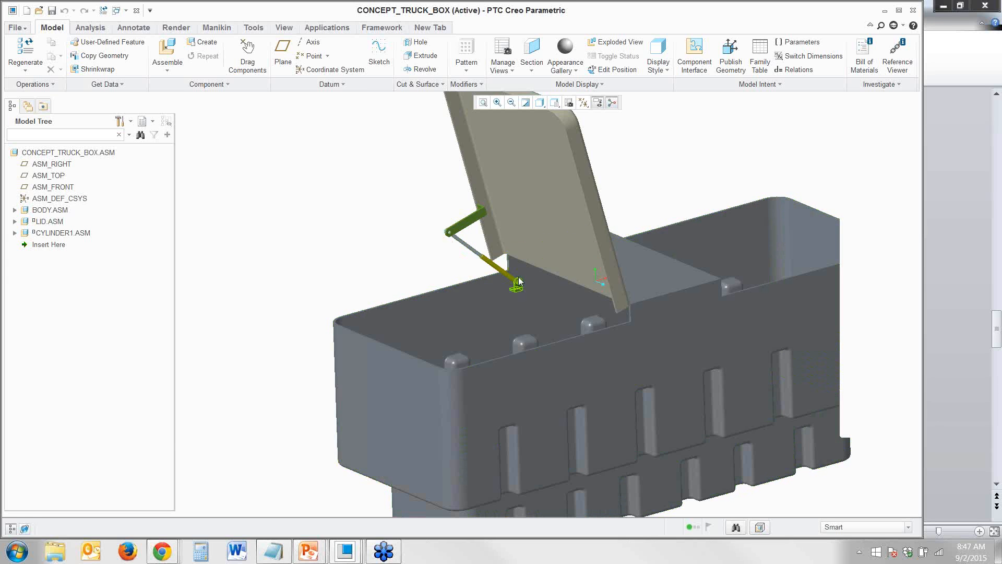
{"action": "scroll", "coordinate": [486, 304], "scroll_direction": "up", "scroll_amount": 3}
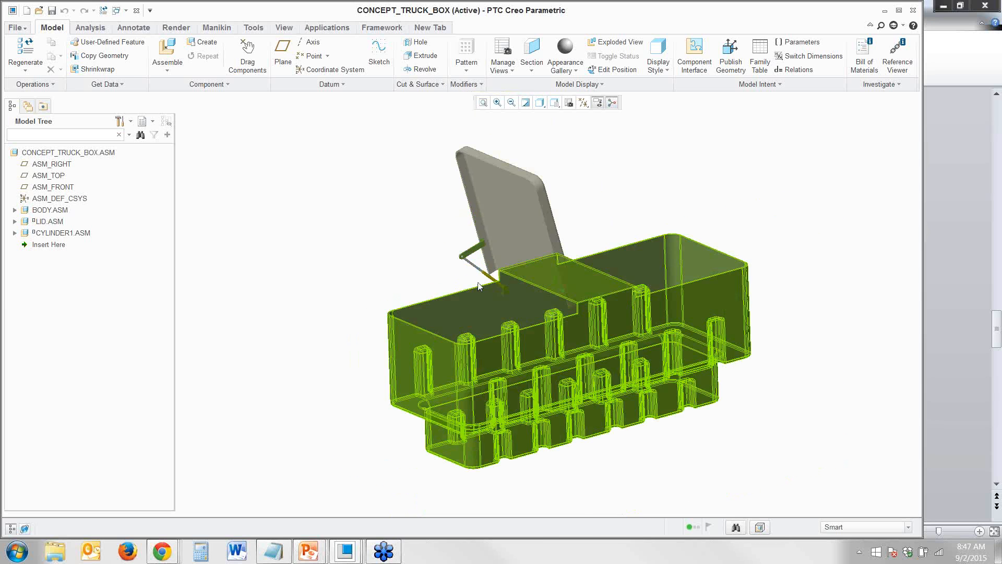
{"action": "left_click_drag", "start_coordinate": [460, 156], "coordinate": [392, 243]}
{"action": "middle_click_drag", "start_coordinate": [511, 299], "coordinate": [474, 292]}
{"action": "scroll", "coordinate": [472, 293], "scroll_direction": "down", "scroll_amount": 3}
{"action": "scroll", "coordinate": [472, 293], "scroll_direction": "down", "scroll_amount": 3}
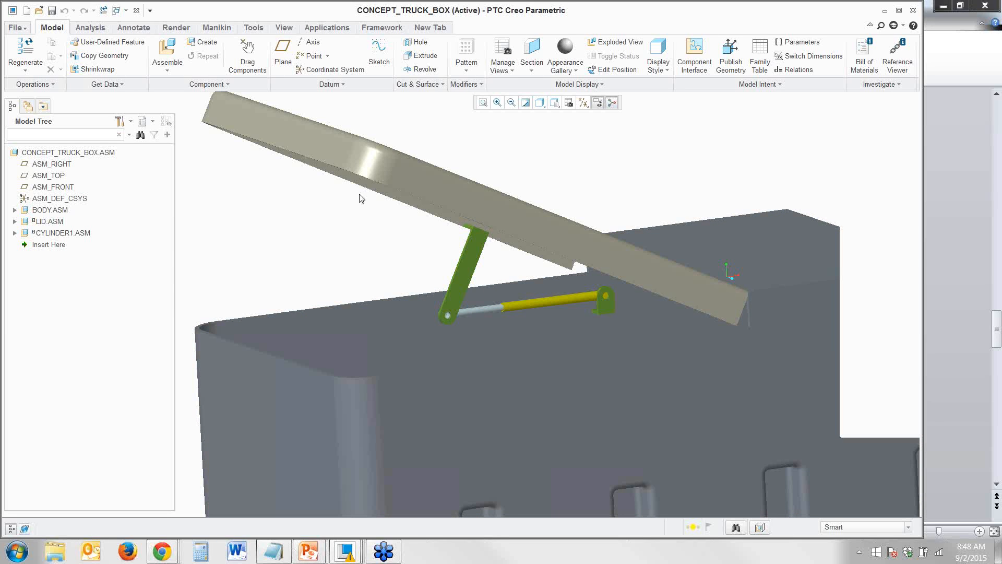
- Switch the truck box assembly to the Mechanism application
{"action": "left_click", "coordinate": [89, 29]}
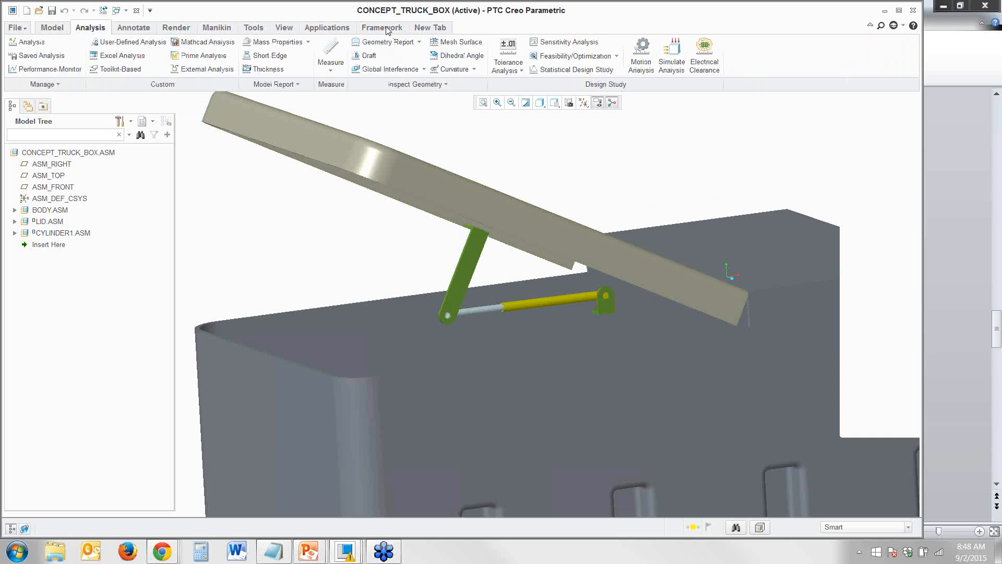
{"action": "left_click", "coordinate": [328, 28]}
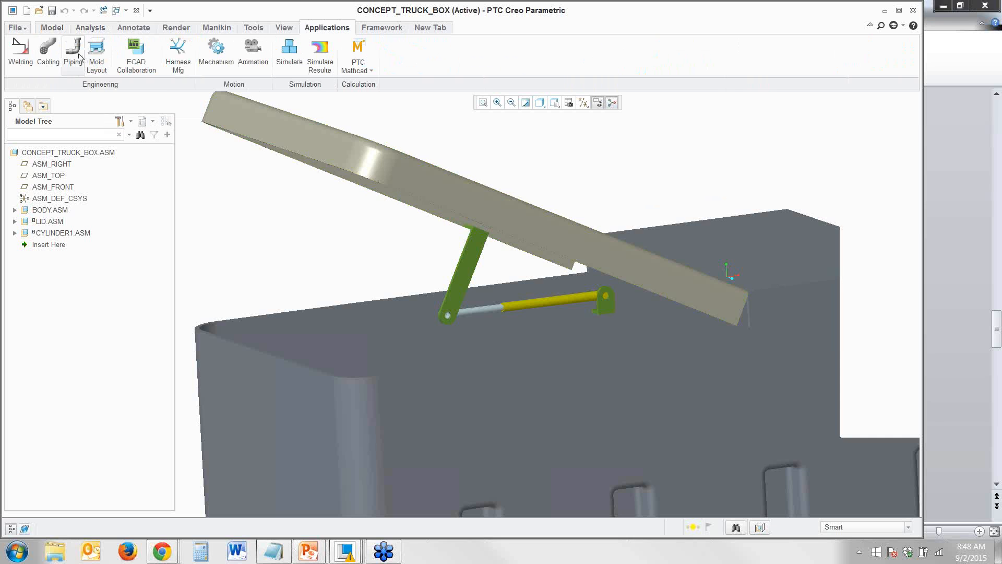
{"action": "left_click", "coordinate": [216, 52]}
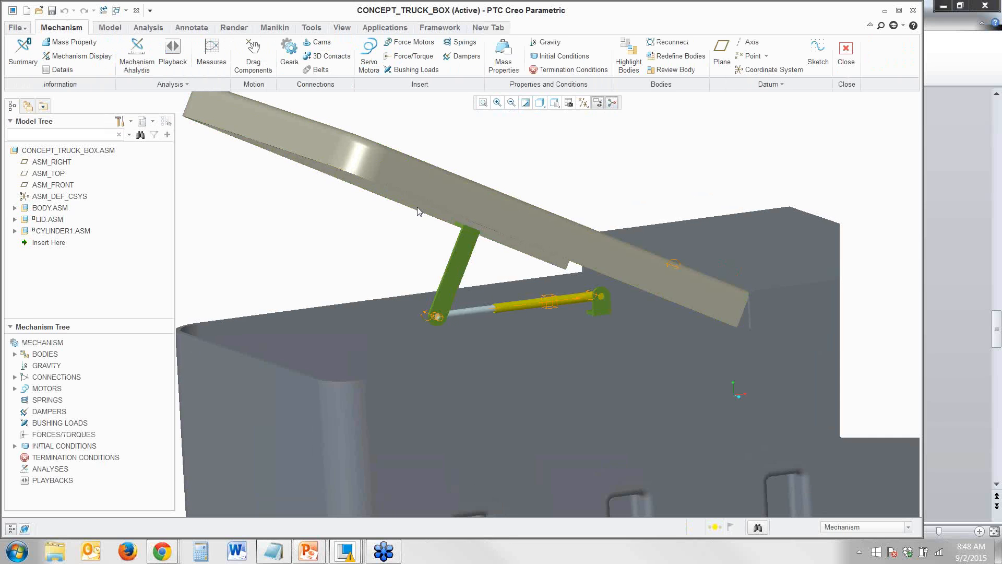
{"action": "left_click", "coordinate": [142, 62]}
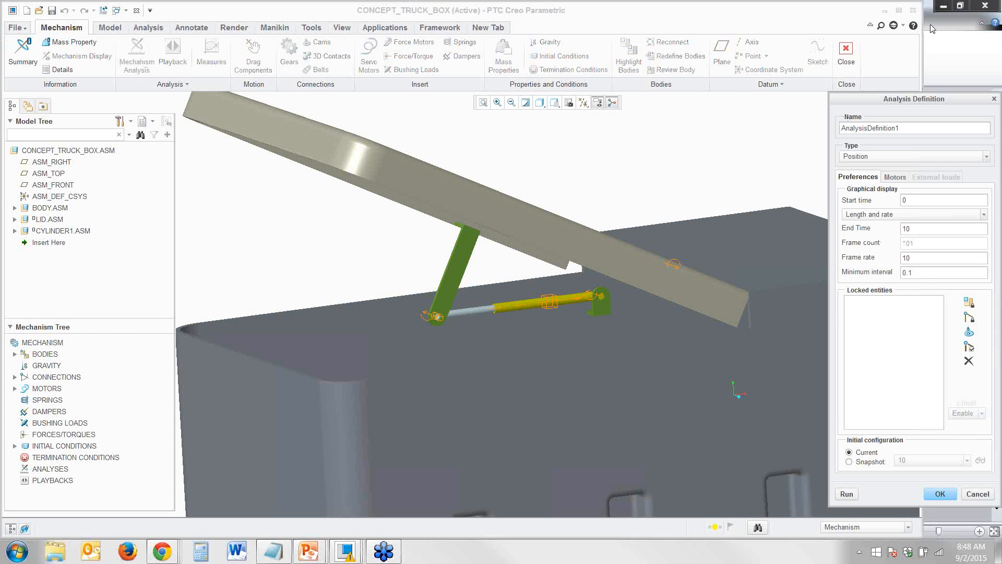
{"action": "left_click", "coordinate": [858, 28]}
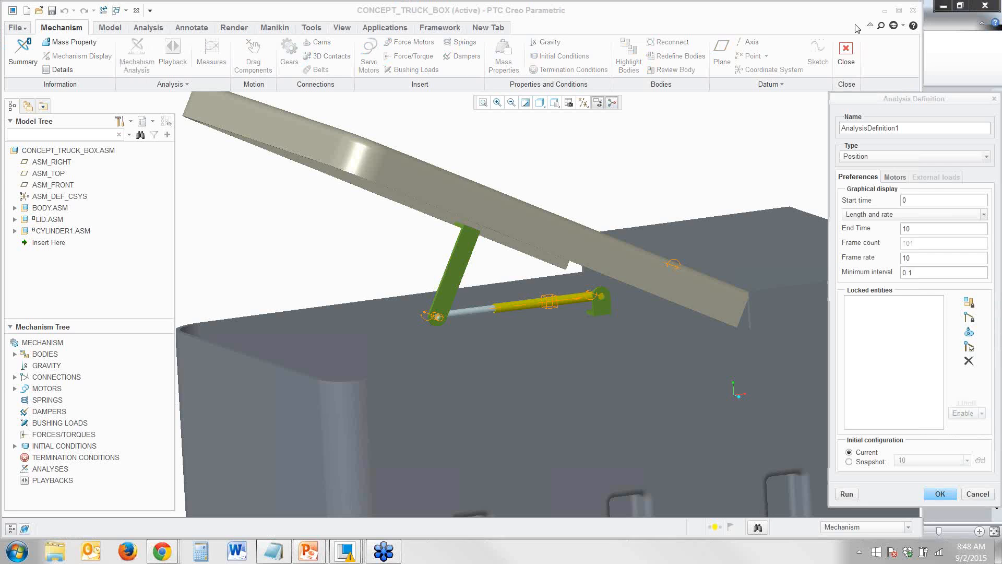
{"action": "left_click", "coordinate": [900, 99]}
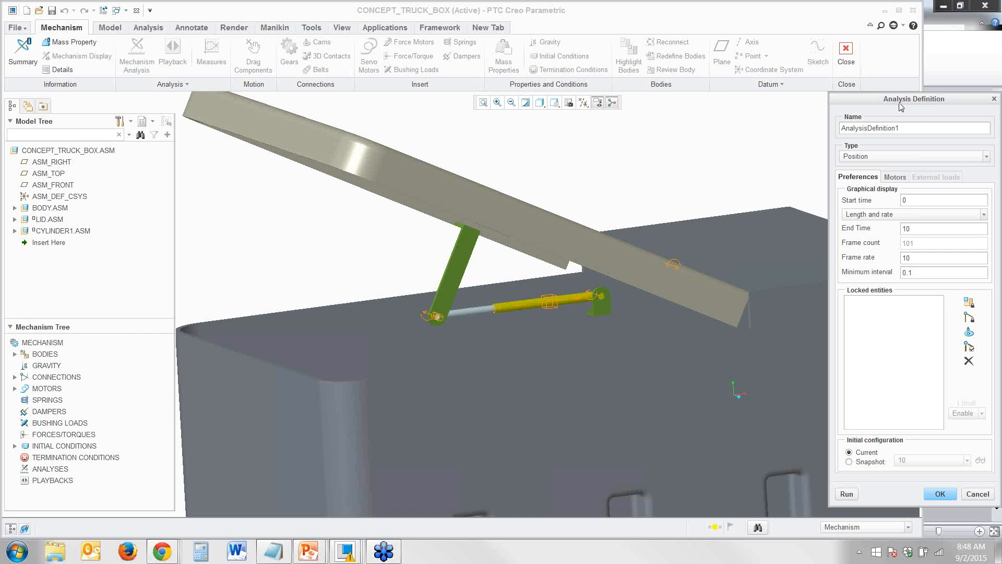
{"action": "left_click_drag", "start_coordinate": [901, 104], "coordinate": [851, 57]}
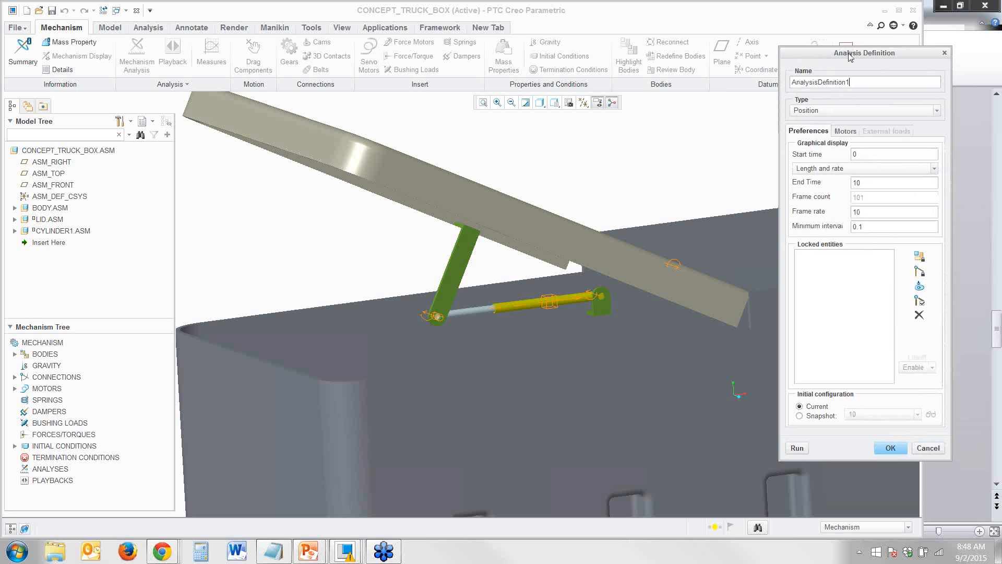
{"action": "left_click", "coordinate": [804, 111]}
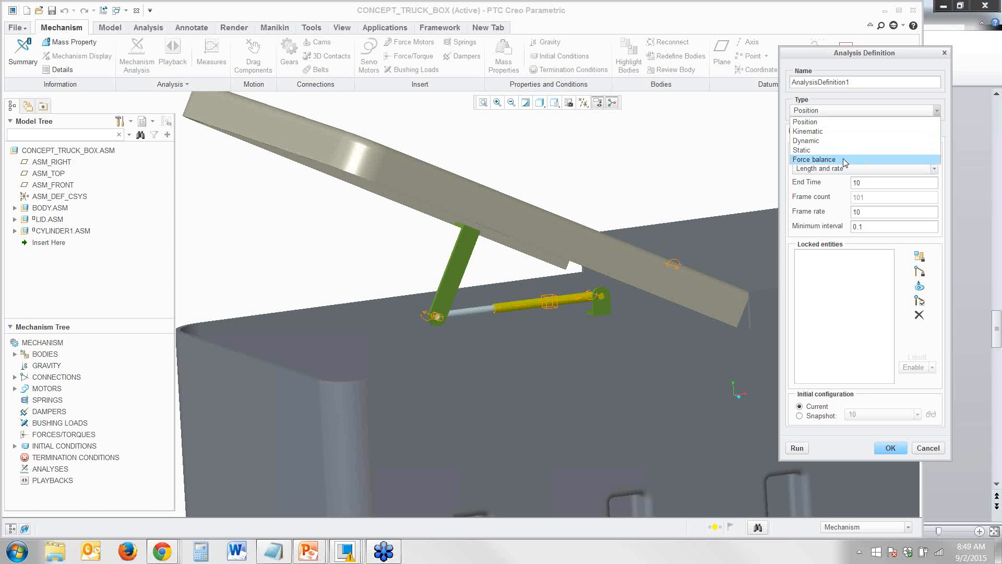
{"action": "left_click", "coordinate": [918, 444]}
{"action": "left_click", "coordinate": [919, 447]}
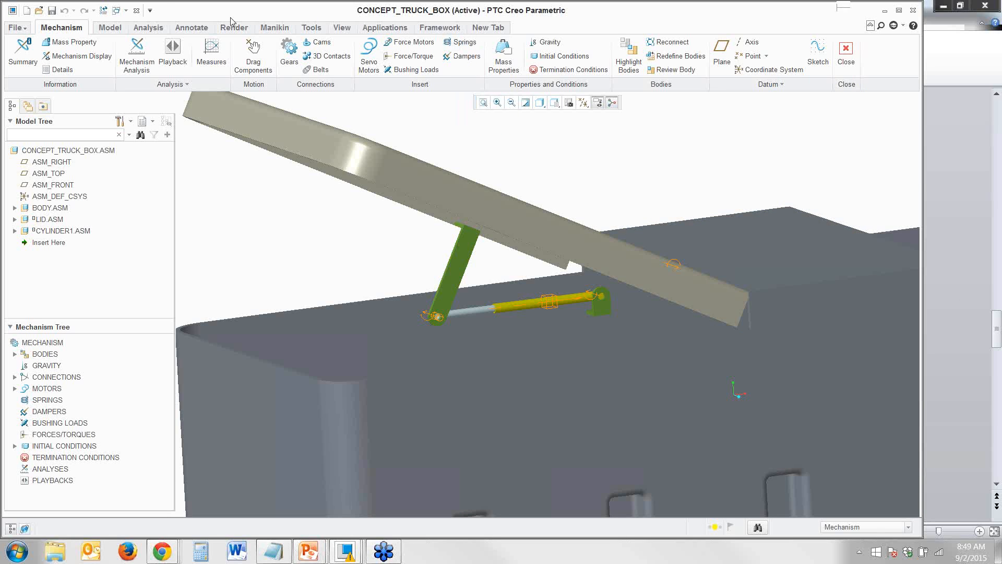
- Define a Force balance mechanism analysis with snapshot 15 as its initial configuration, and preview that snapshot
{"action": "left_click", "coordinate": [146, 71]}
{"action": "left_click", "coordinate": [861, 110]}
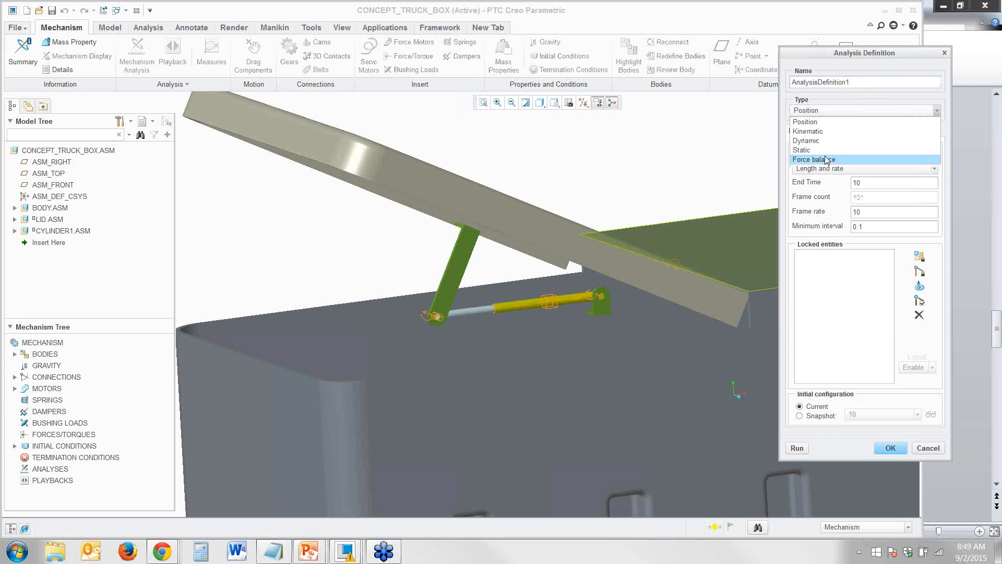
{"action": "left_click", "coordinate": [826, 160]}
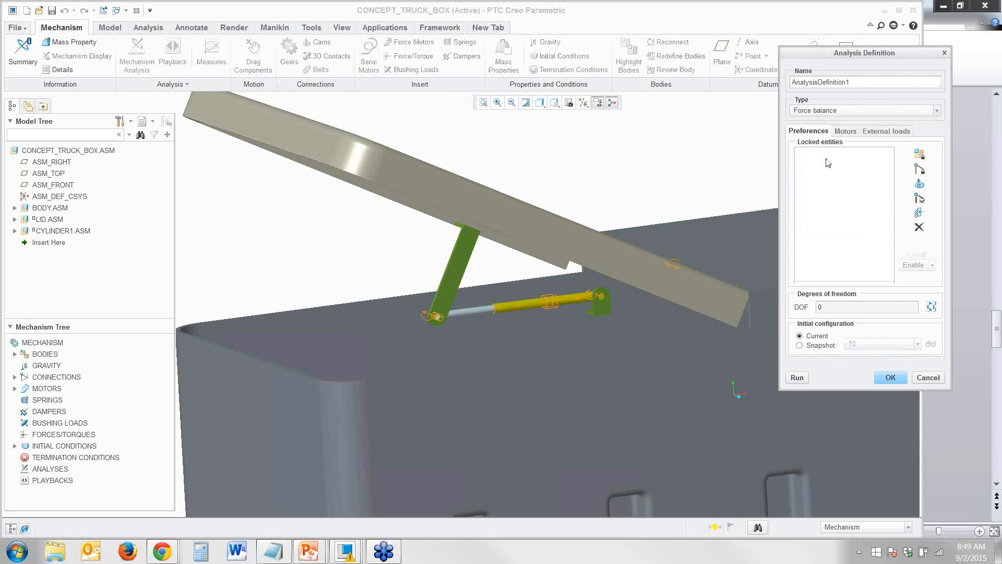
{"action": "left_click", "coordinate": [824, 346]}
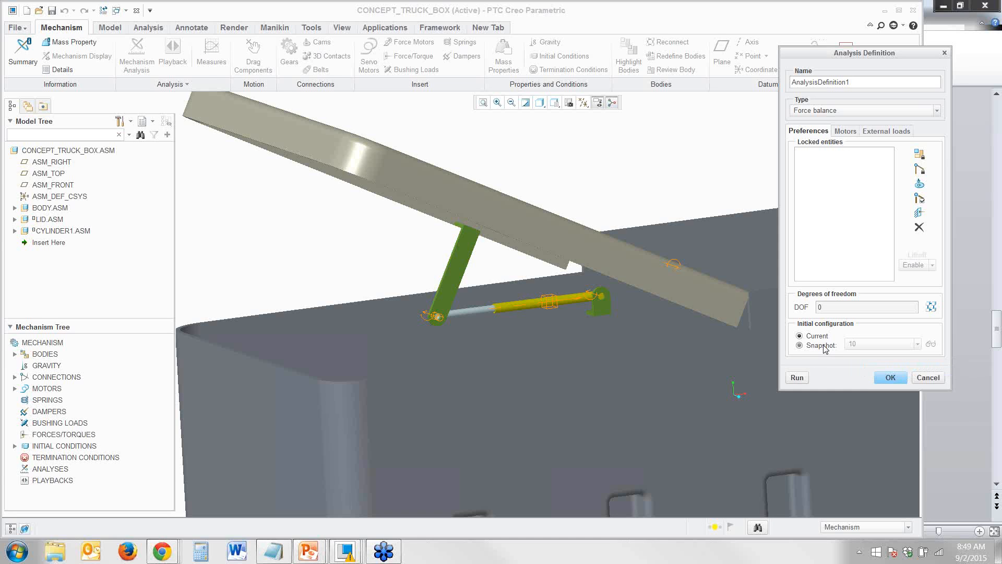
{"action": "left_click", "coordinate": [860, 344]}
{"action": "left_click", "coordinate": [866, 366]}
{"action": "left_click", "coordinate": [929, 346]}
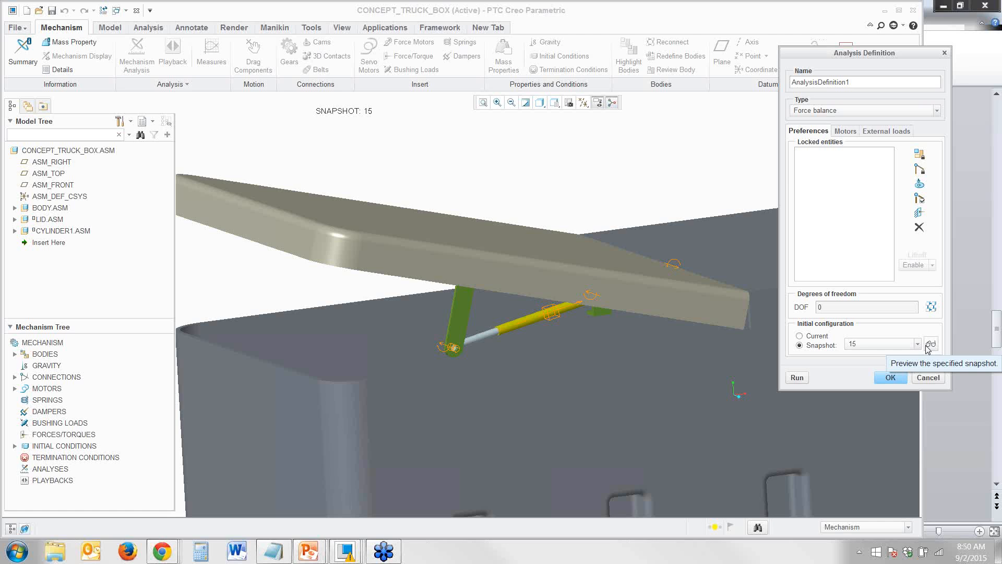
- Turn on datum point display and add a loadcell constraint at the cylinder's point on the piston part, with vector 0, 0, 1
{"action": "left_click", "coordinate": [583, 102]}
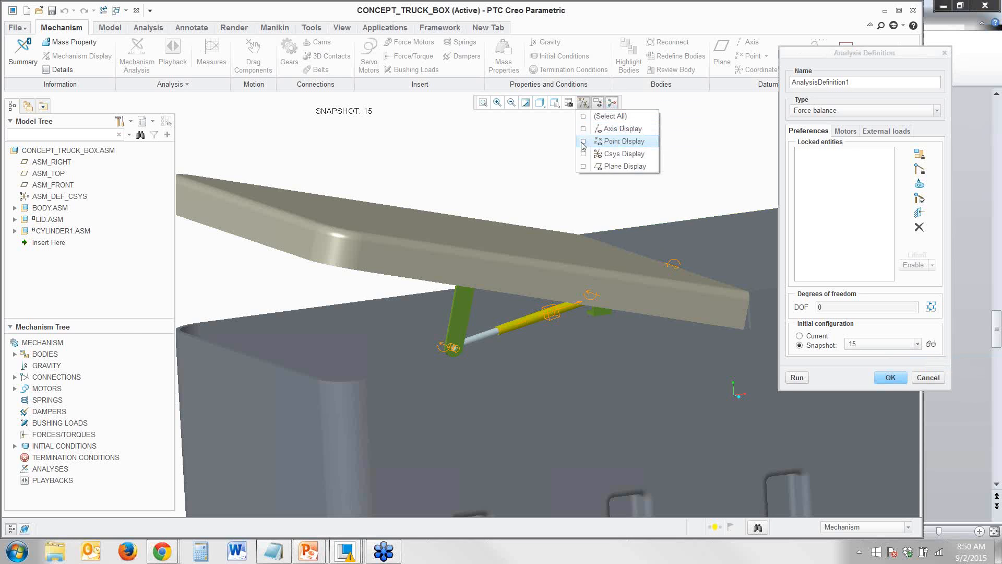
{"action": "left_click", "coordinate": [583, 141]}
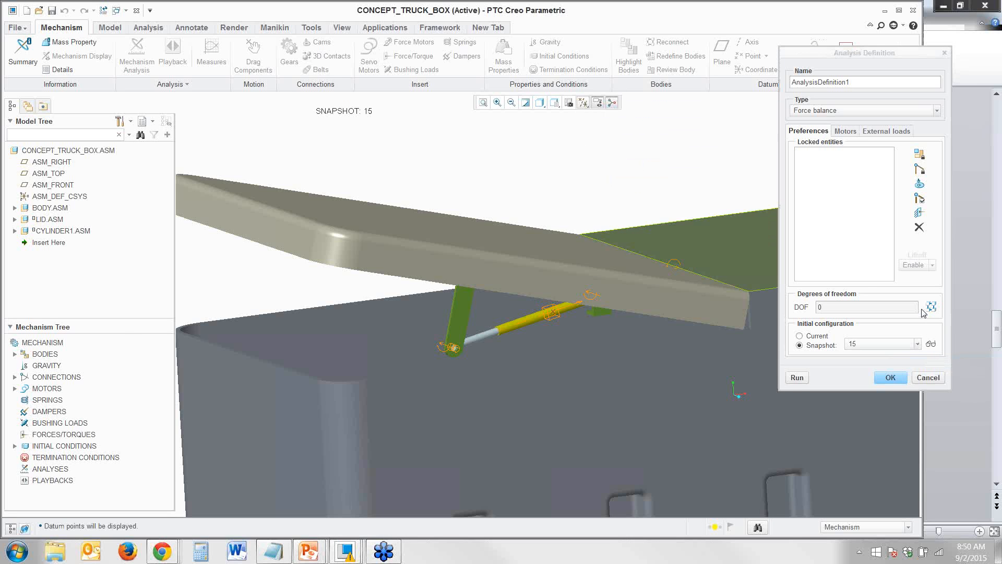
{"action": "left_click", "coordinate": [922, 214]}
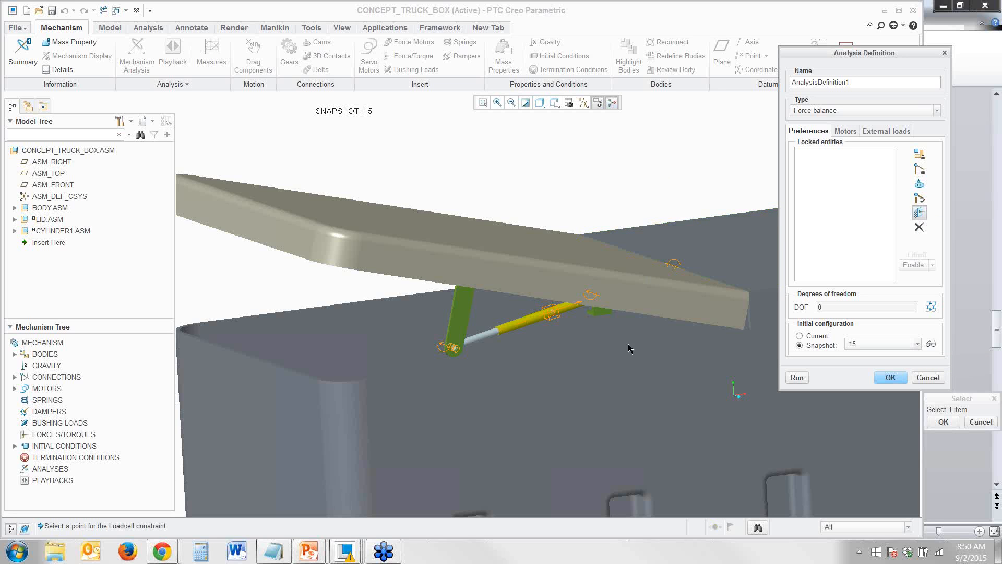
{"action": "left_click", "coordinate": [550, 315]}
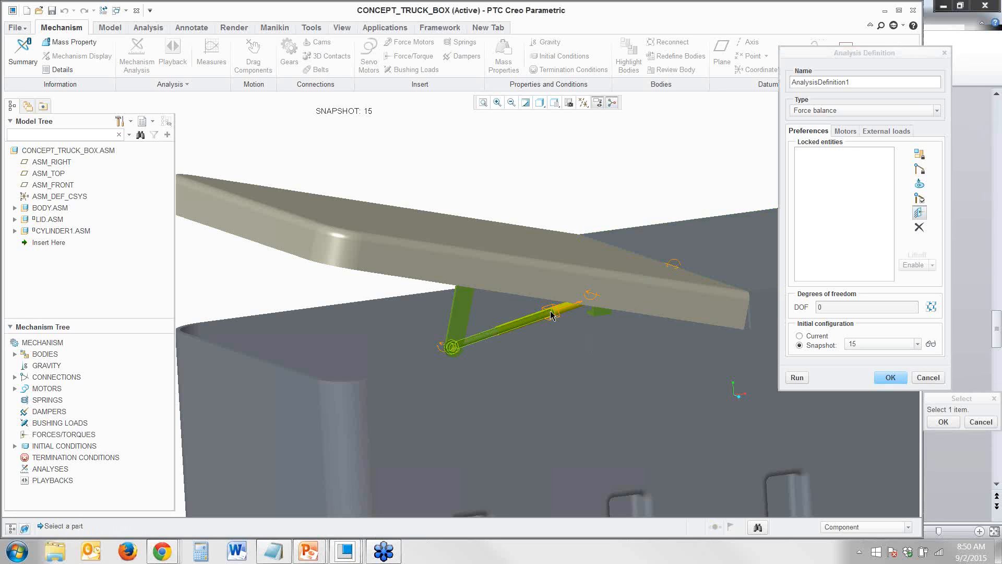
{"action": "left_click", "coordinate": [491, 340]}
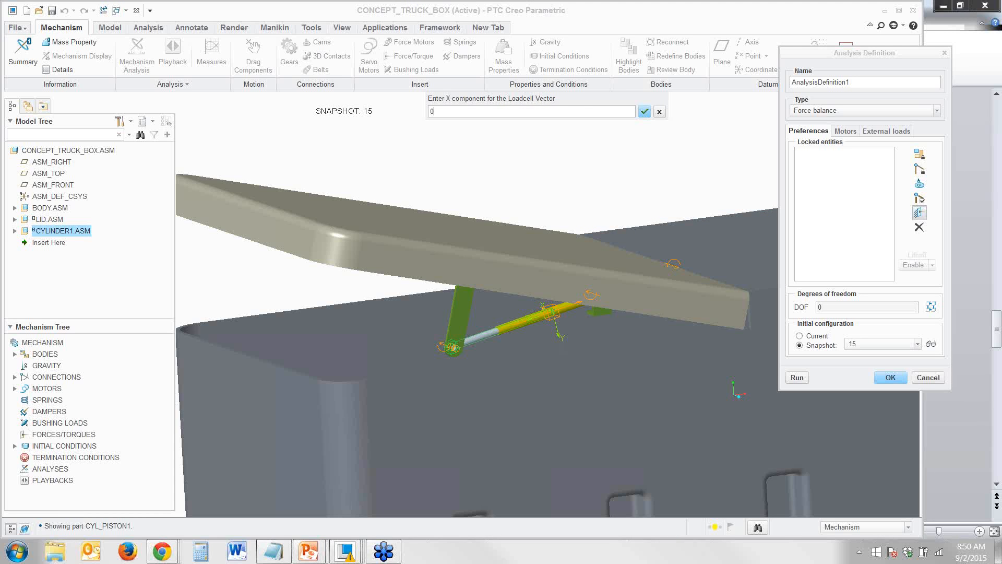
{"action": "key", "text": "Return"}
{"action": "key", "text": "Return"}
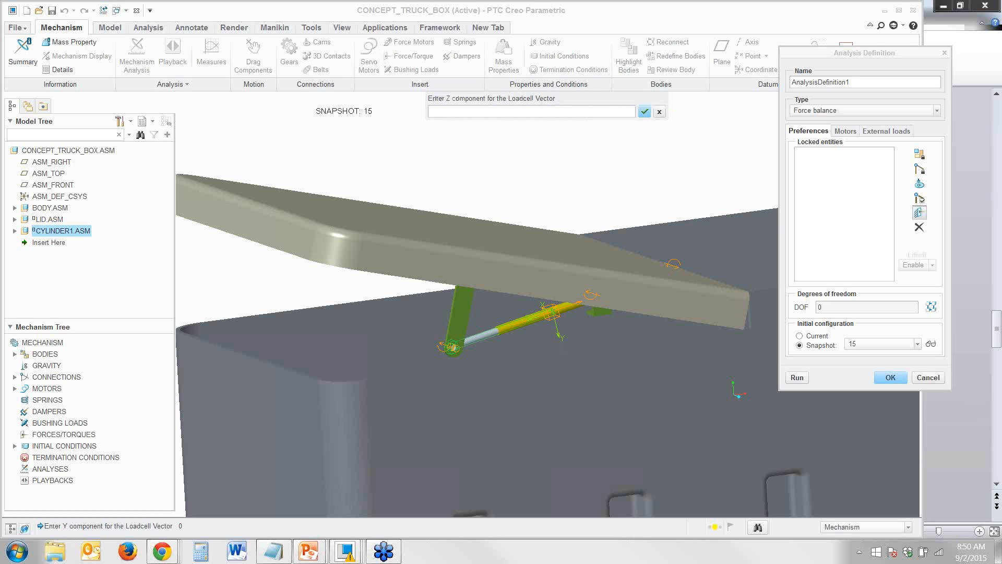
{"action": "type", "text": "1"}
{"action": "key", "text": "Return"}
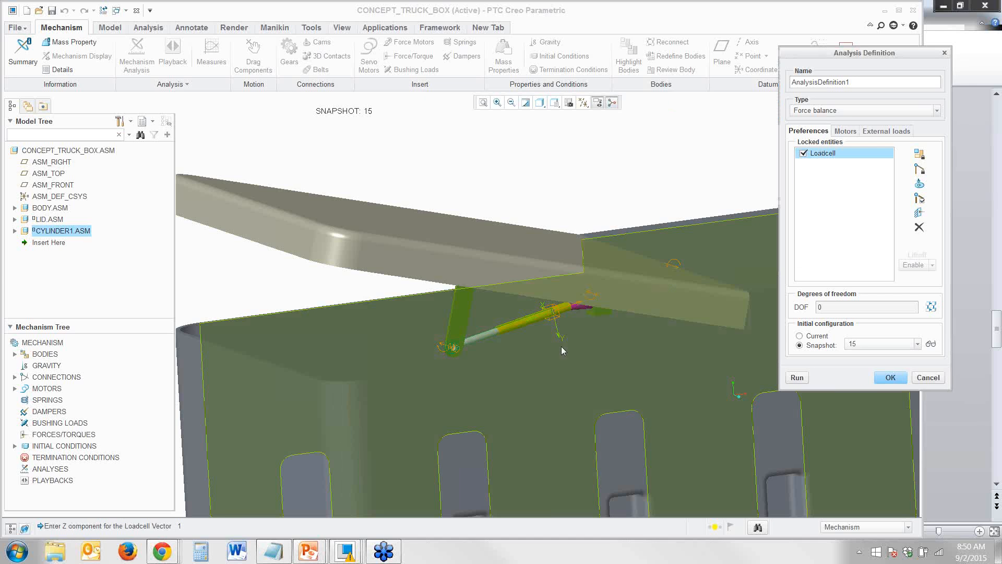
- Run the force balance analysis with the loadcell constraint and dismiss the reaction load message
{"action": "mouse_move", "coordinate": [561, 345]}
{"action": "middle_mouse_down"}
{"action": "mouse_move", "coordinate": [614, 389]}
{"action": "mouse_move", "coordinate": [638, 385]}
{"action": "middle_mouse_up"}
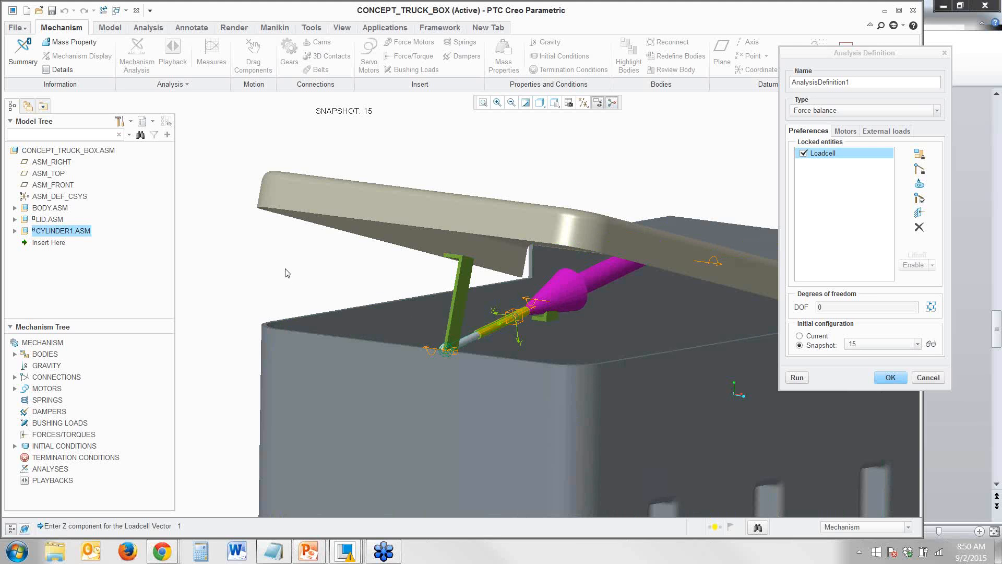
{"action": "left_click", "coordinate": [797, 379]}
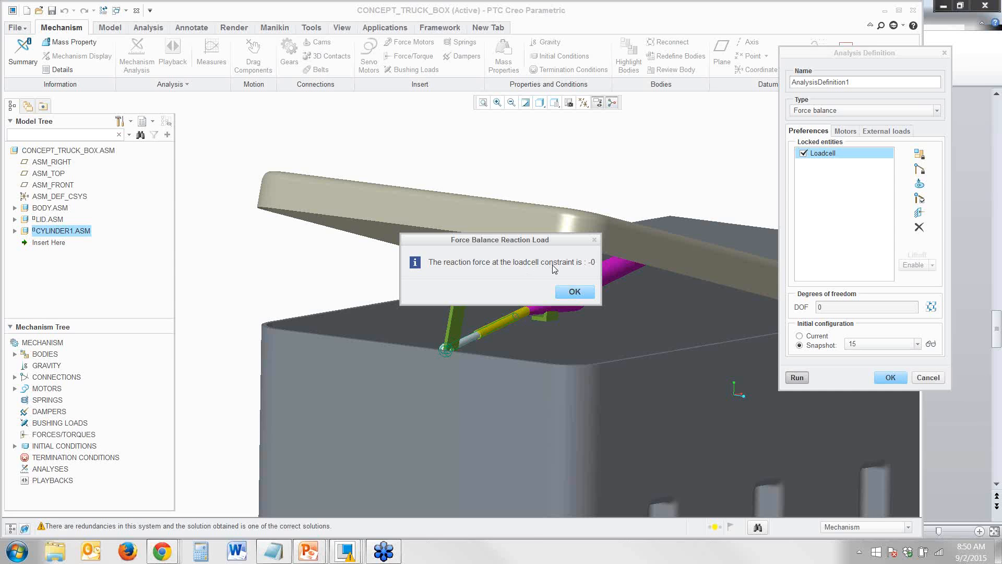
{"action": "left_click", "coordinate": [591, 291]}
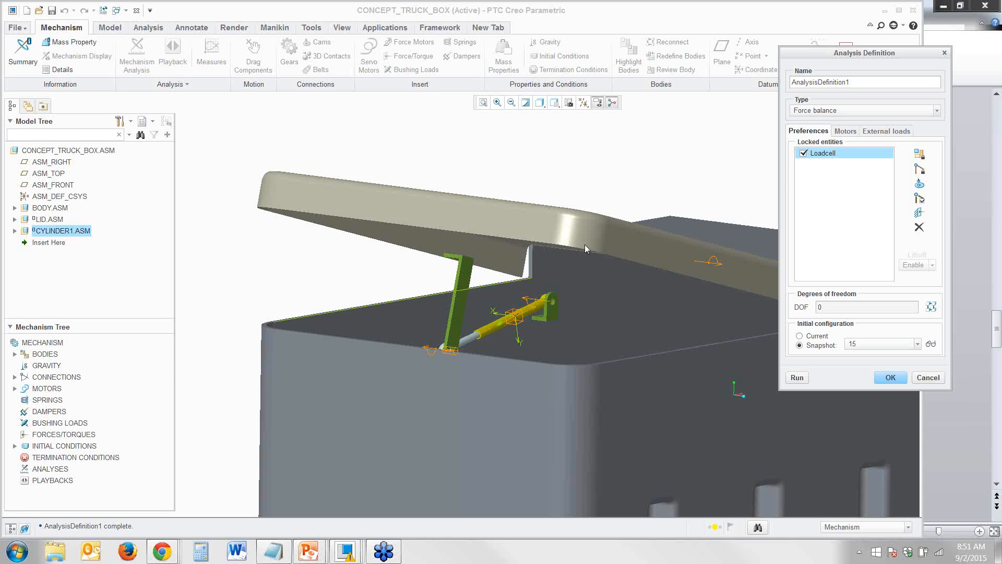
- Rerun the force balance analysis with gravity enabled among the external loads, and accept the analysis definition
{"action": "left_click", "coordinate": [871, 133]}
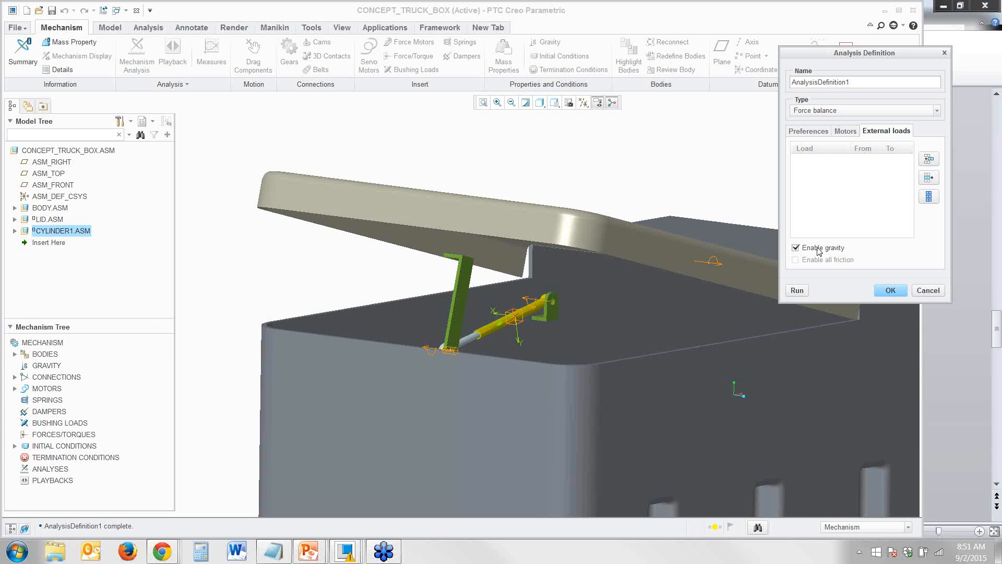
{"action": "left_click", "coordinate": [797, 290]}
{"action": "left_click", "coordinate": [448, 306]}
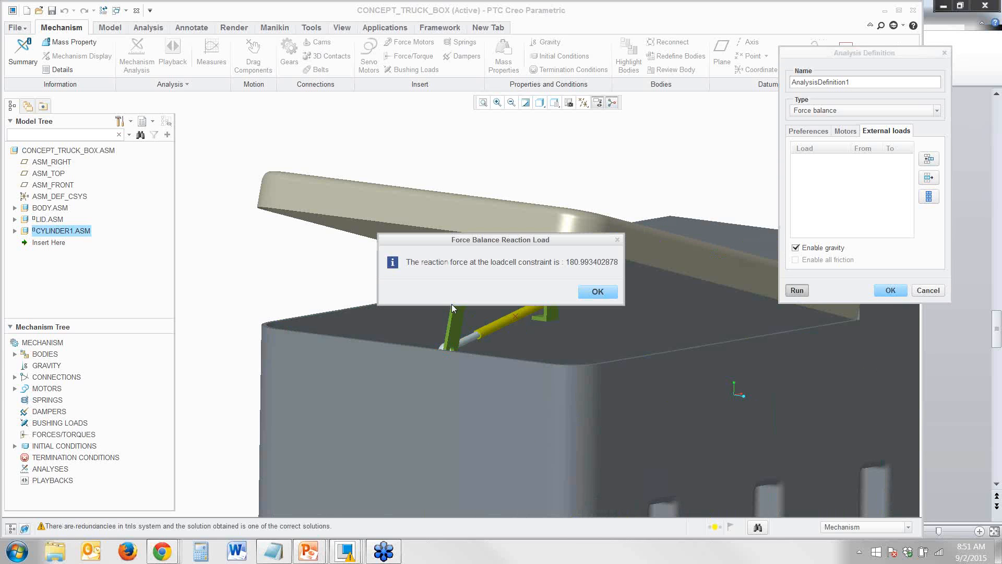
{"action": "left_click_drag", "start_coordinate": [467, 239], "coordinate": [366, 144]}
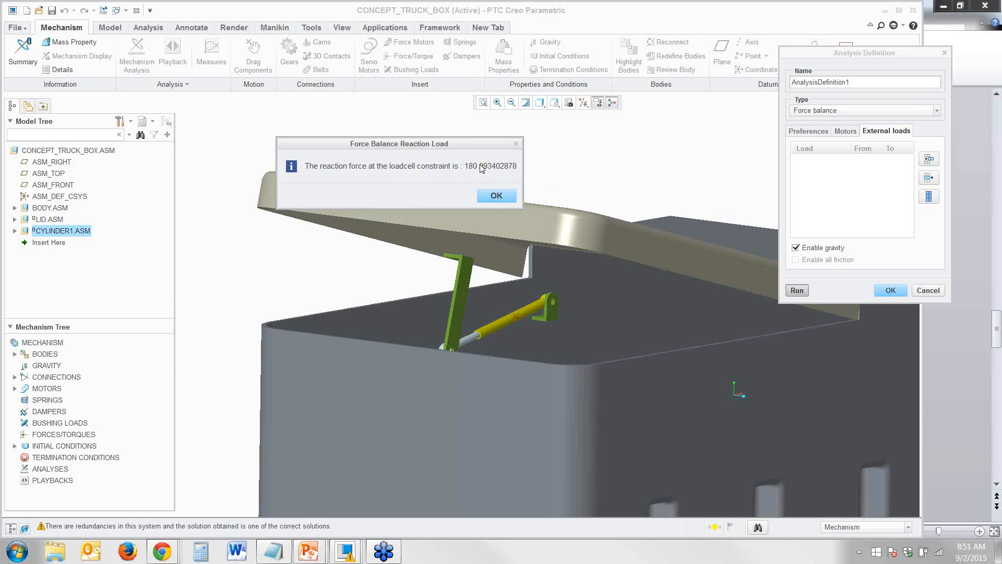
{"action": "left_click", "coordinate": [496, 196]}
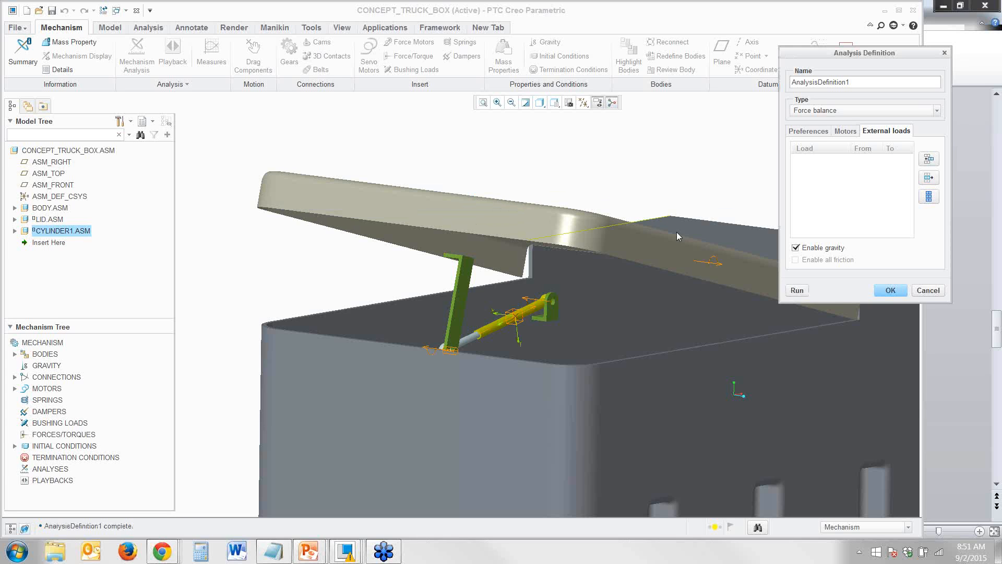
{"action": "left_click", "coordinate": [890, 290]}
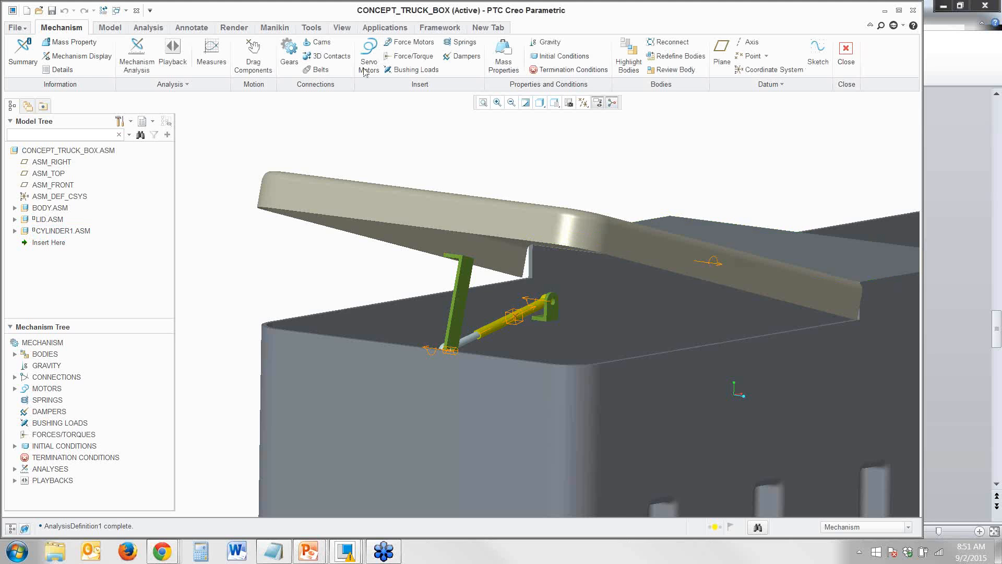
- Define a force motor on the cylinder's translational connection axis with a constant magnitude of -180 lbf
{"action": "left_click", "coordinate": [414, 44]}
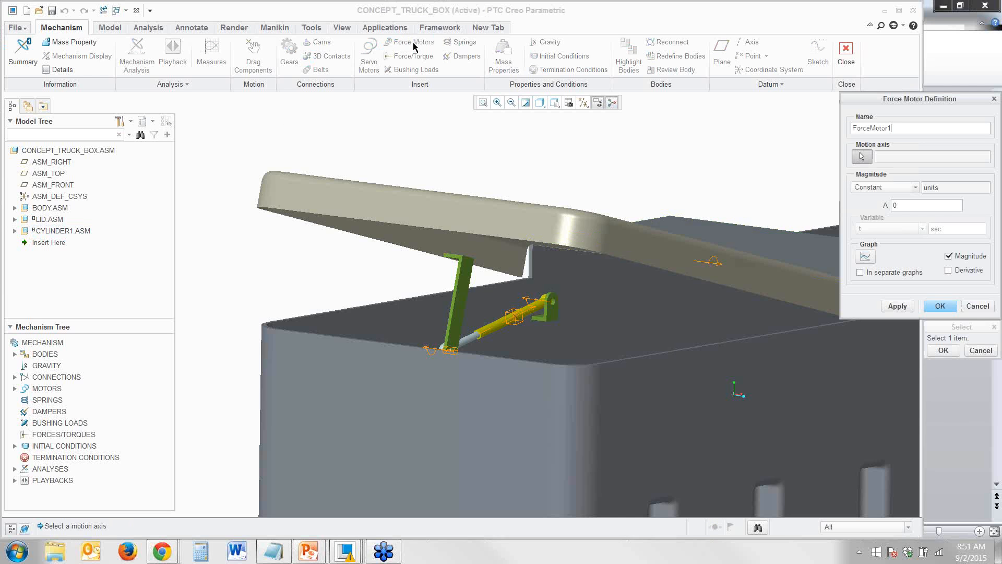
{"action": "left_click", "coordinate": [535, 318]}
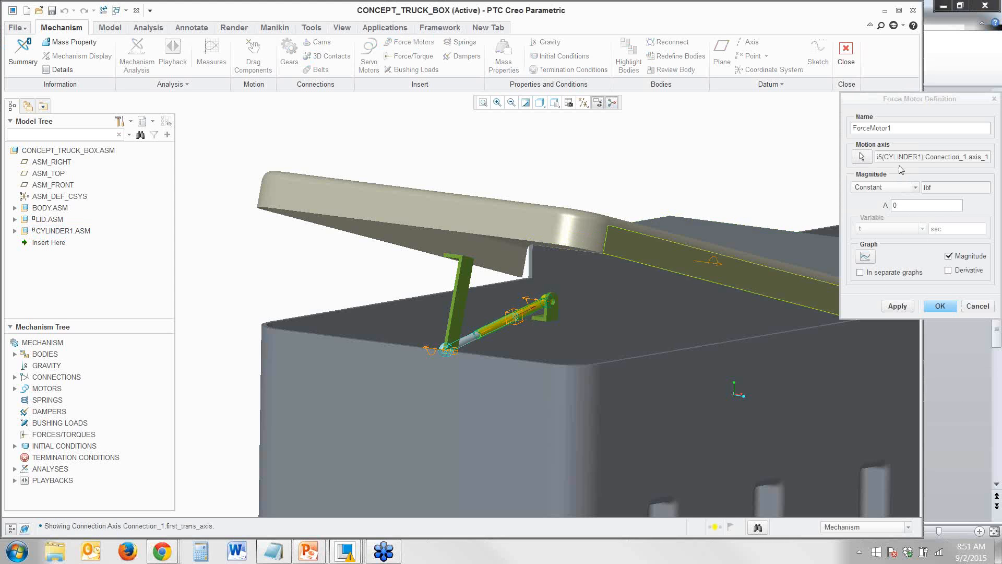
{"action": "left_click", "coordinate": [899, 204]}
{"action": "double_click", "coordinate": [896, 205]}
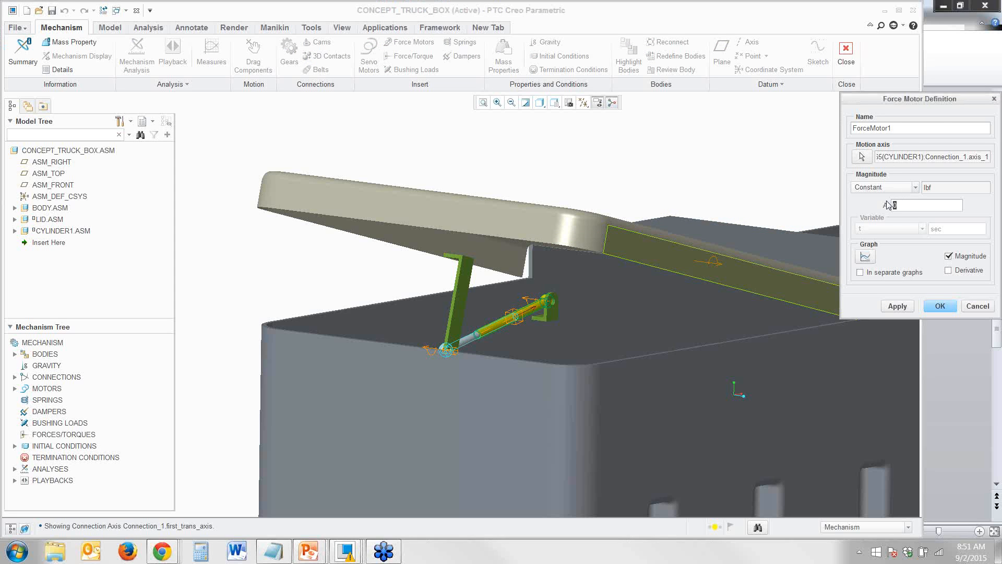
{"action": "type", "text": "-180"}
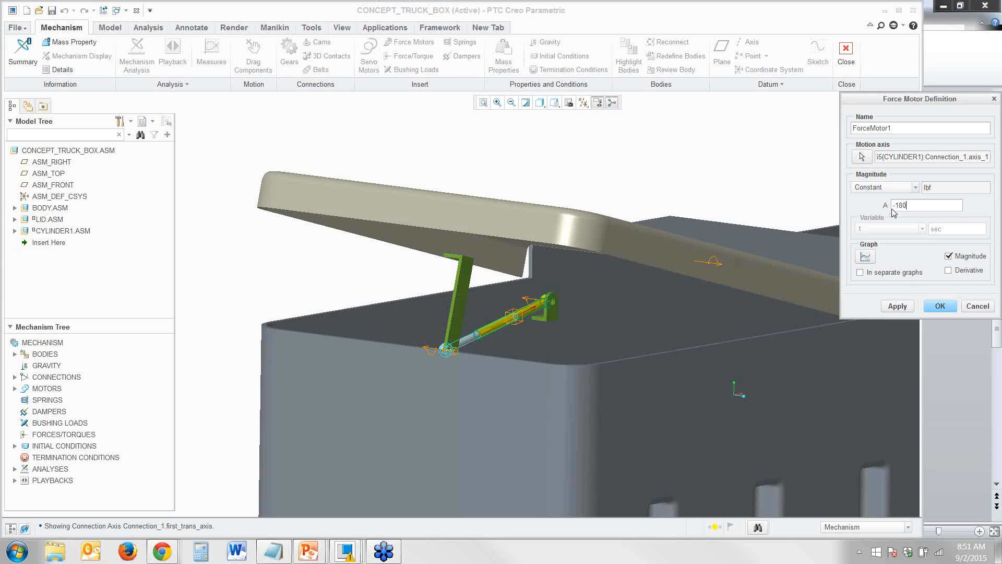
{"action": "left_click", "coordinate": [935, 307]}
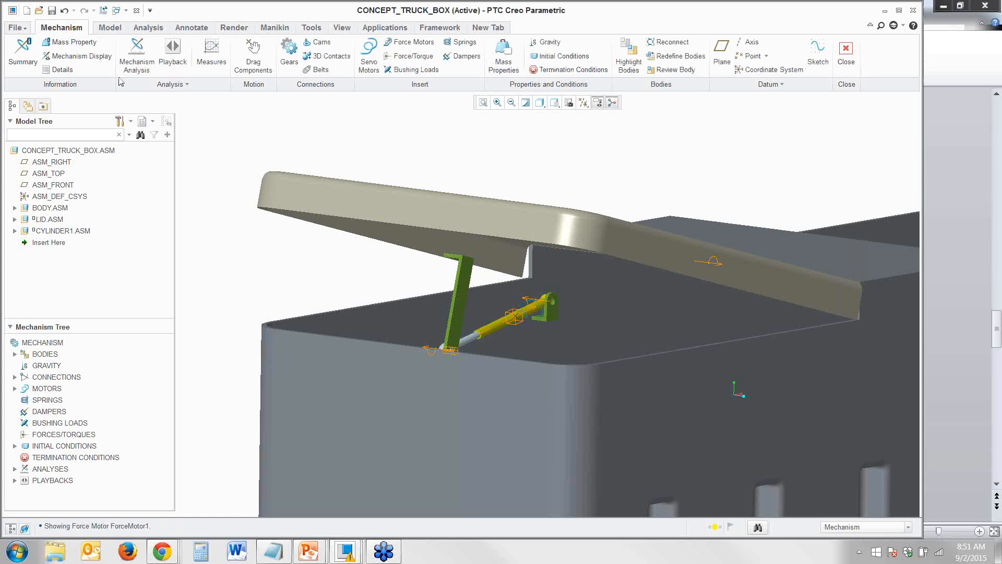
- Create a Dynamic mechanism analysis named Test that starts from the initial condition state InitCond1
{"action": "left_click", "coordinate": [136, 55]}
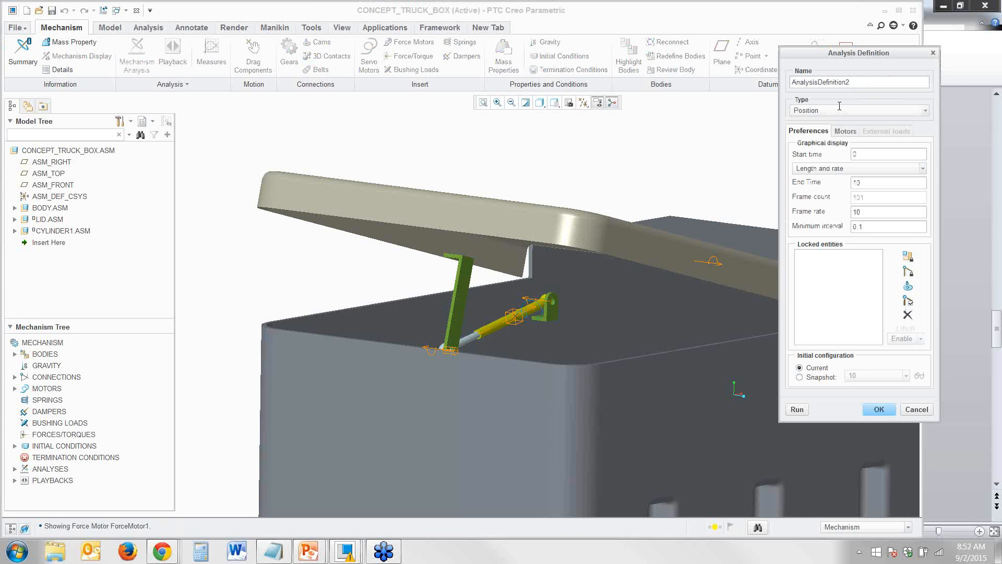
{"action": "left_click_drag", "start_coordinate": [851, 82], "coordinate": [789, 82]}
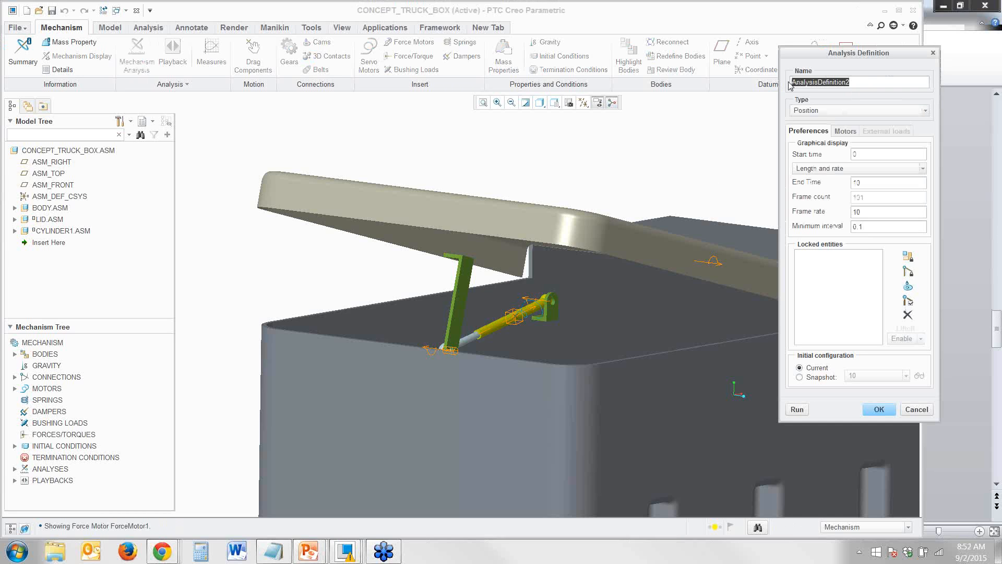
{"action": "type", "text": "Te"}
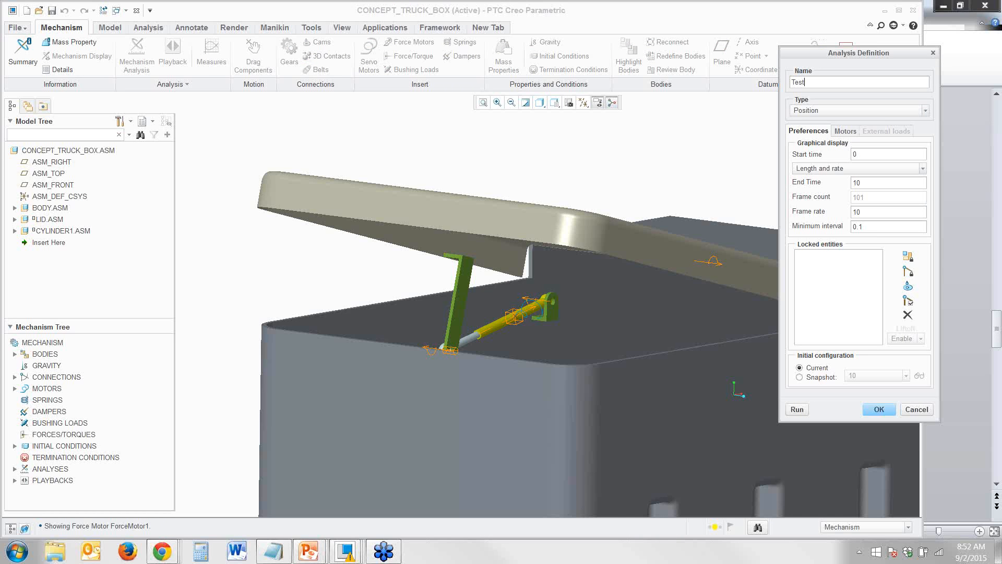
{"action": "type", "text": "st"}
{"action": "left_click", "coordinate": [846, 111]}
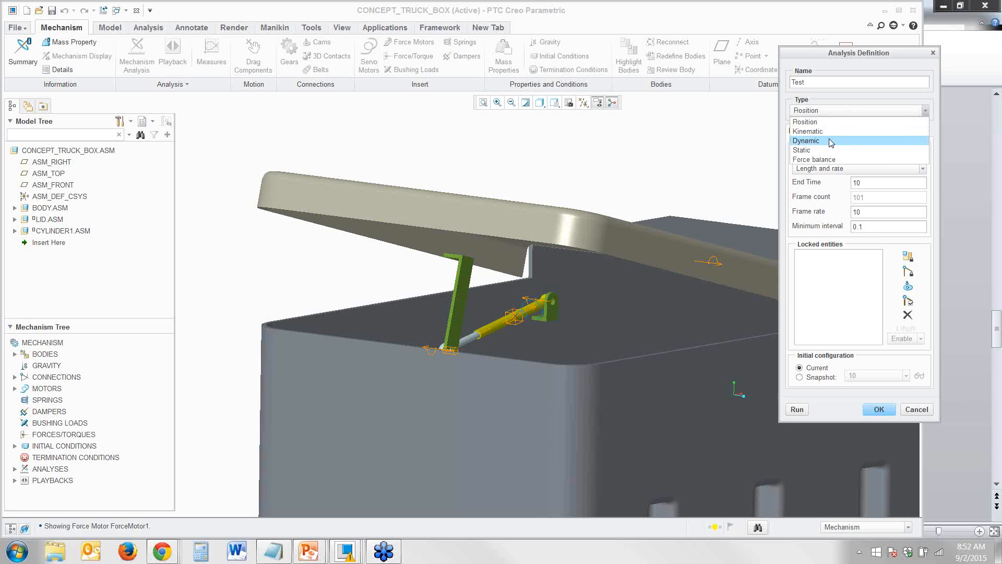
{"action": "left_click", "coordinate": [831, 141]}
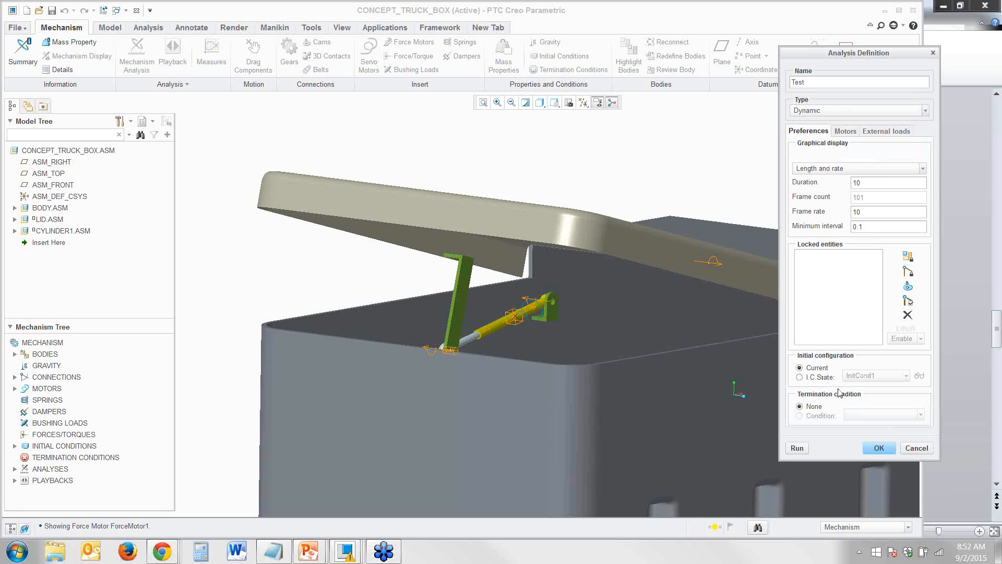
{"action": "left_click", "coordinate": [824, 377]}
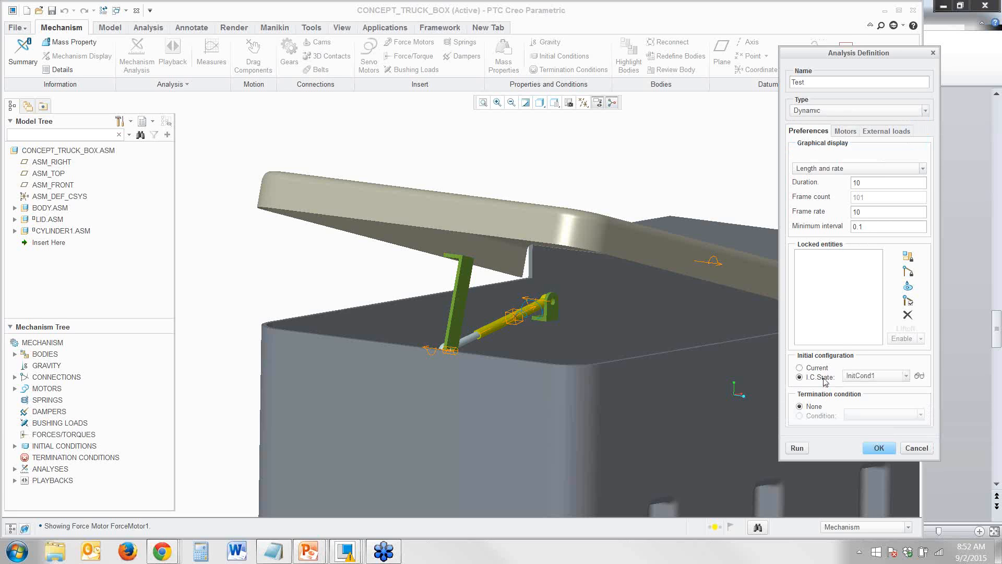
- Enable gravity in the external loads of the Test analysis and run it
{"action": "left_click", "coordinate": [887, 131]}
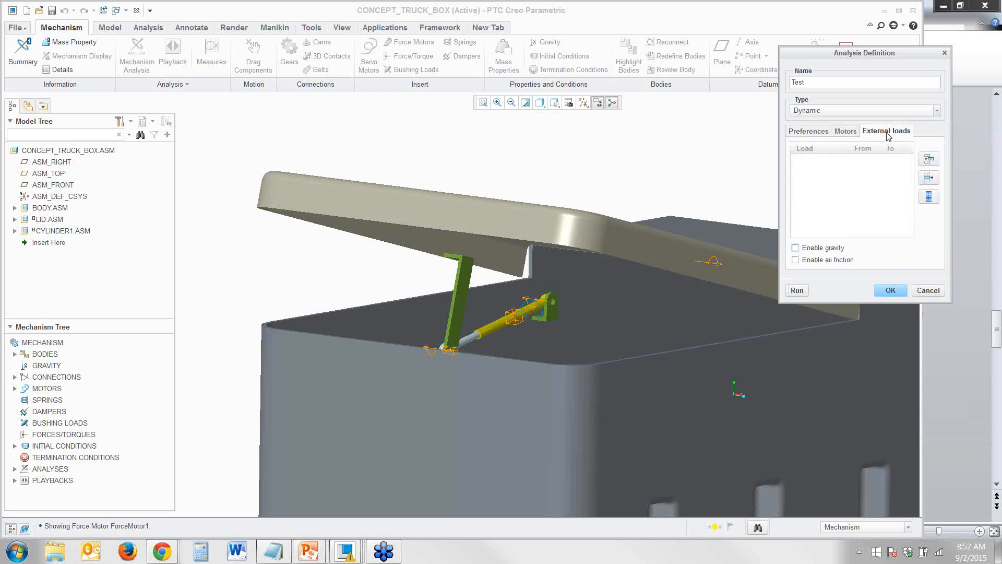
{"action": "left_click", "coordinate": [838, 248]}
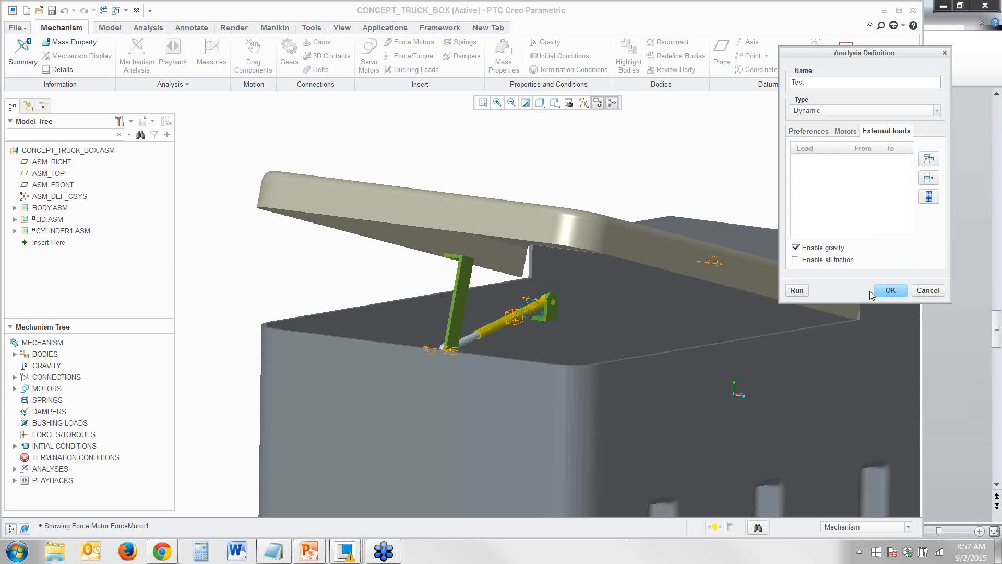
{"action": "left_click", "coordinate": [797, 291]}
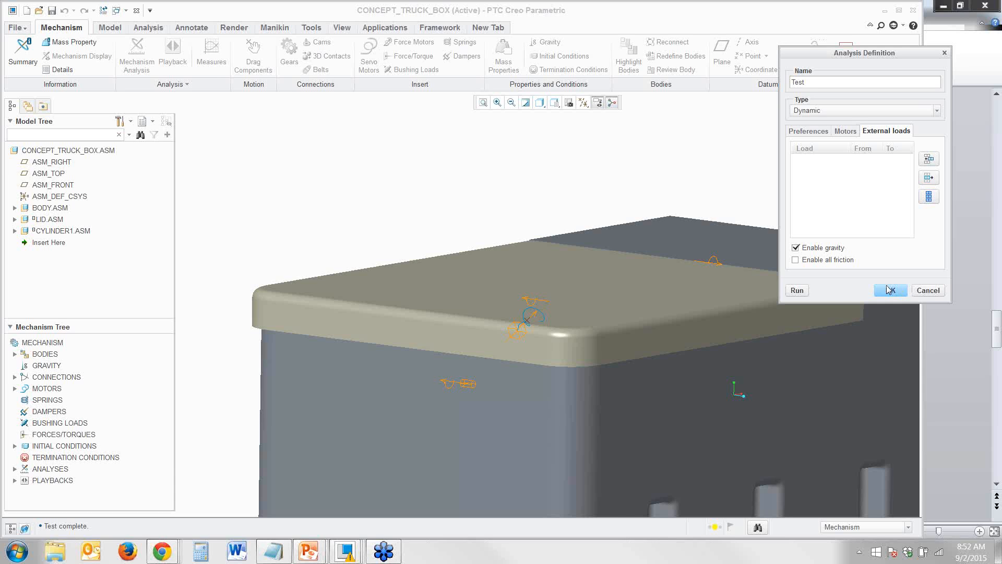
- Return the lid to the InitCond1 state and accept the Test analysis definition
{"action": "left_click", "coordinate": [819, 132]}
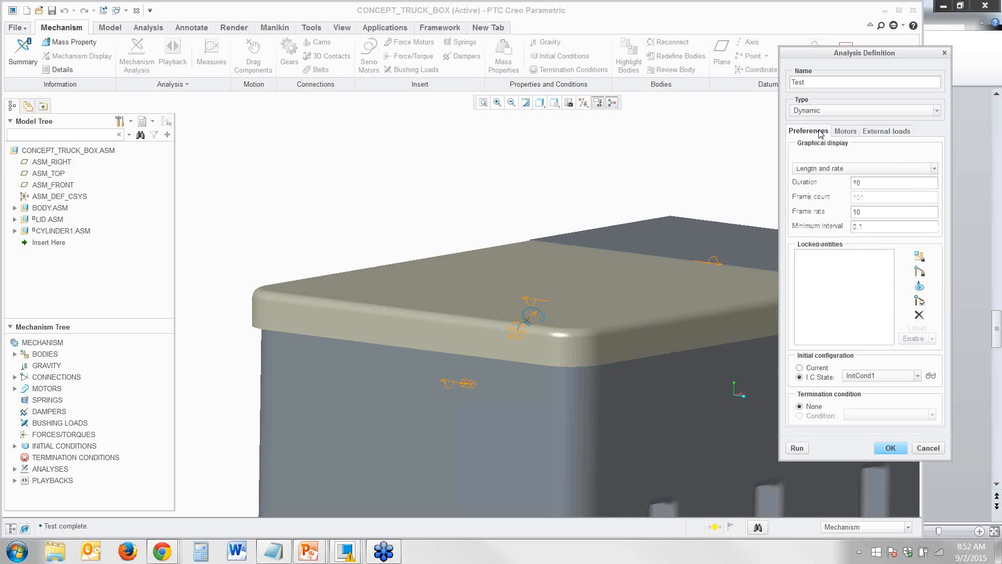
{"action": "left_click", "coordinate": [930, 377]}
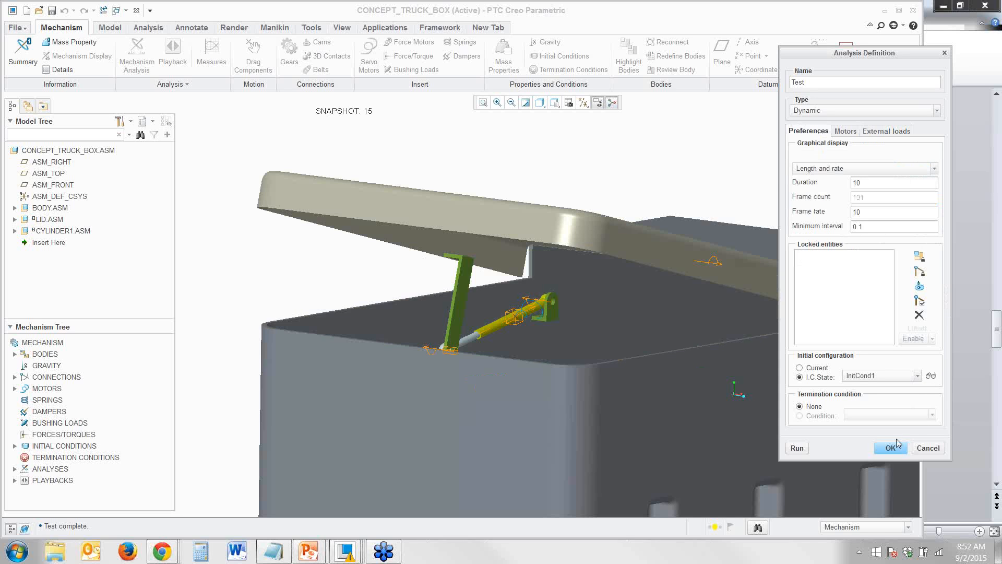
{"action": "left_click", "coordinate": [891, 448]}
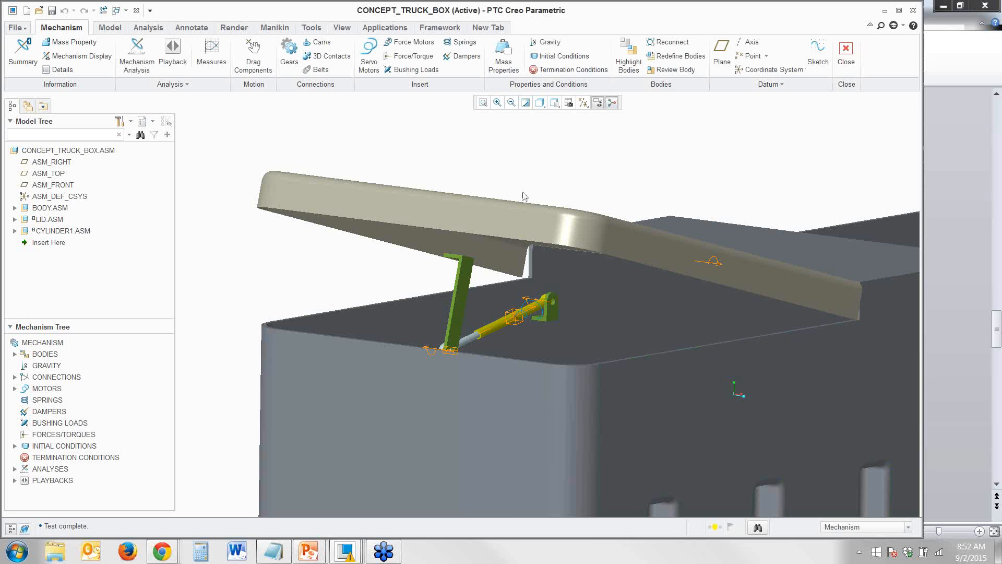
- Edit the force motor on the cylinder, setting its constant magnitude to -185 lbf
{"action": "left_click", "coordinate": [543, 316]}
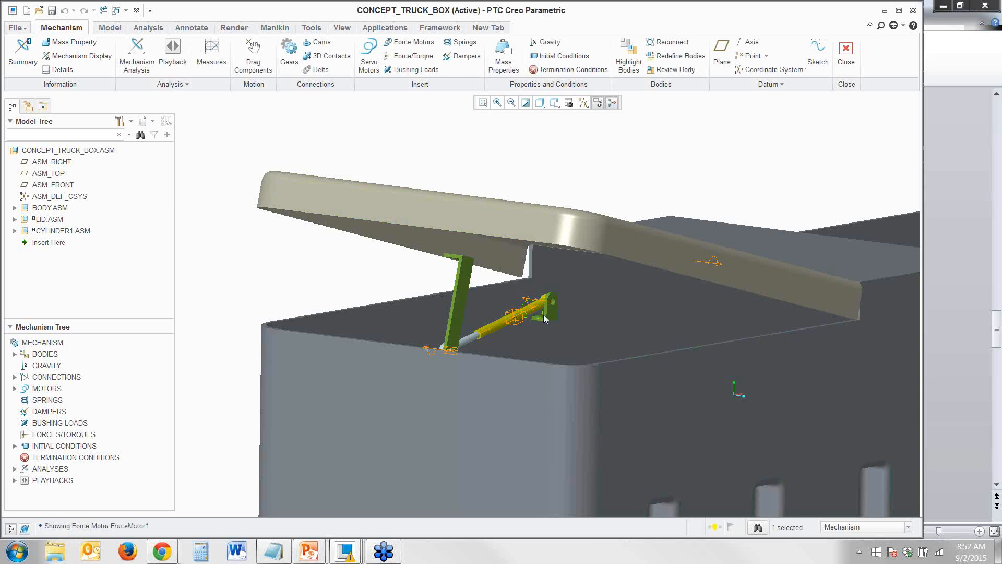
{"action": "double_click", "coordinate": [544, 312]}
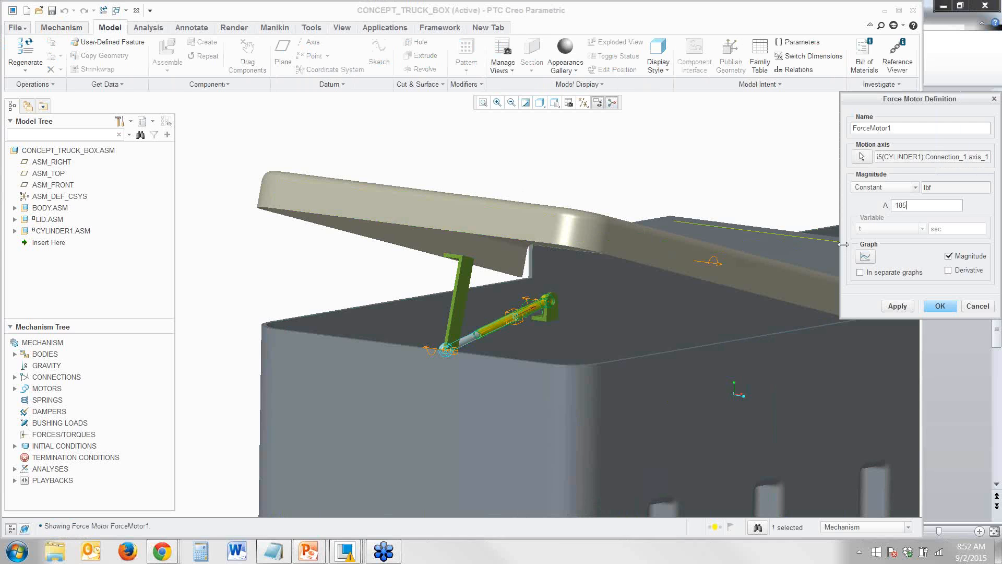
{"action": "key", "text": "Return"}
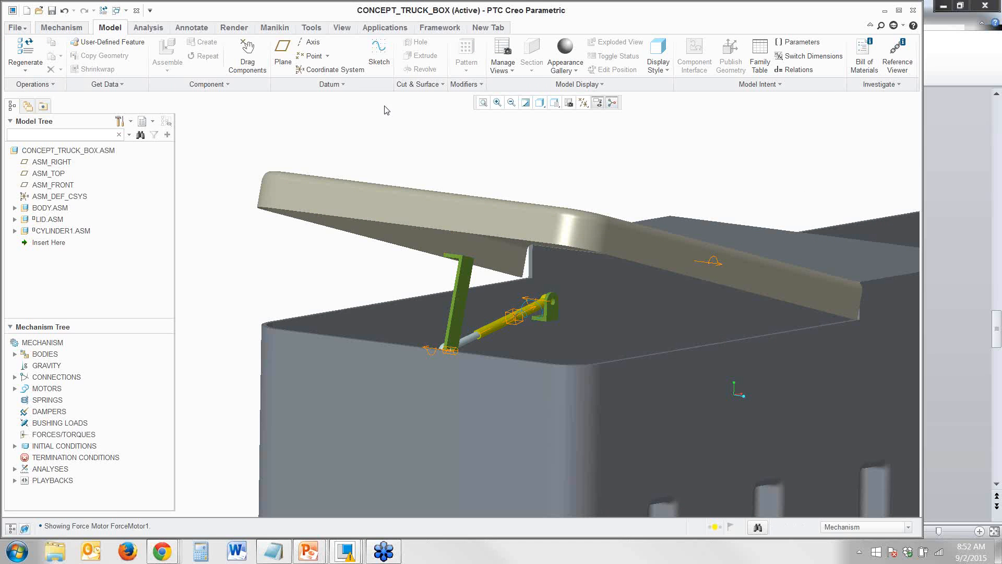
- Rerun the Test dynamics analysis from the mechanism tree, overwriting its existing result set
{"action": "left_click", "coordinate": [71, 29]}
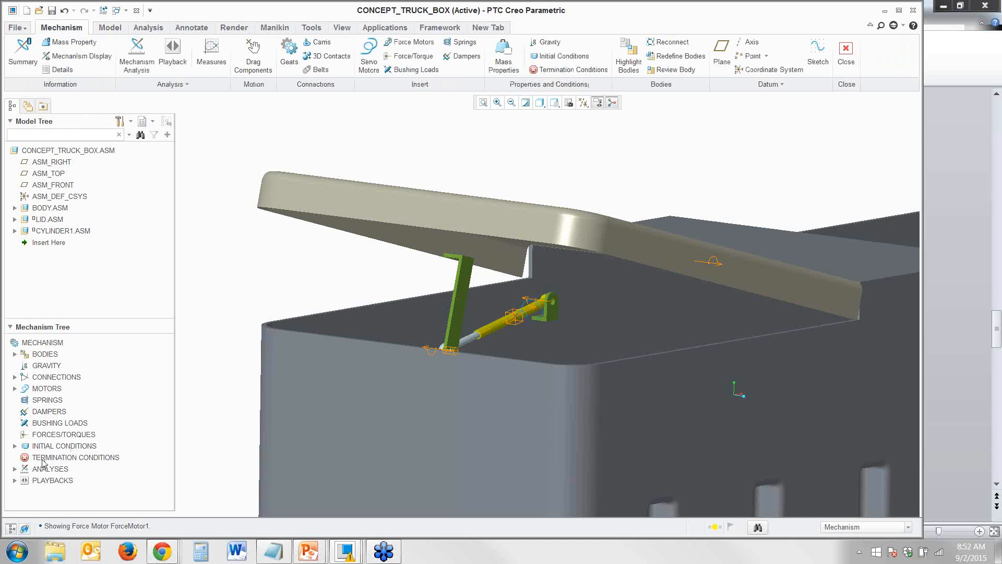
{"action": "left_click", "coordinate": [14, 468]}
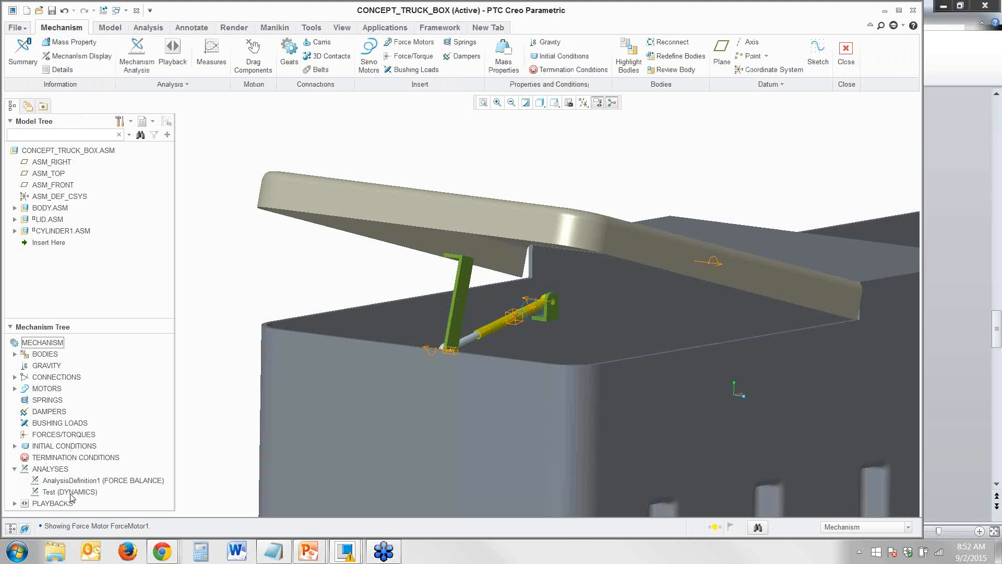
{"action": "right_click", "coordinate": [71, 492]}
{"action": "left_click", "coordinate": [94, 470]}
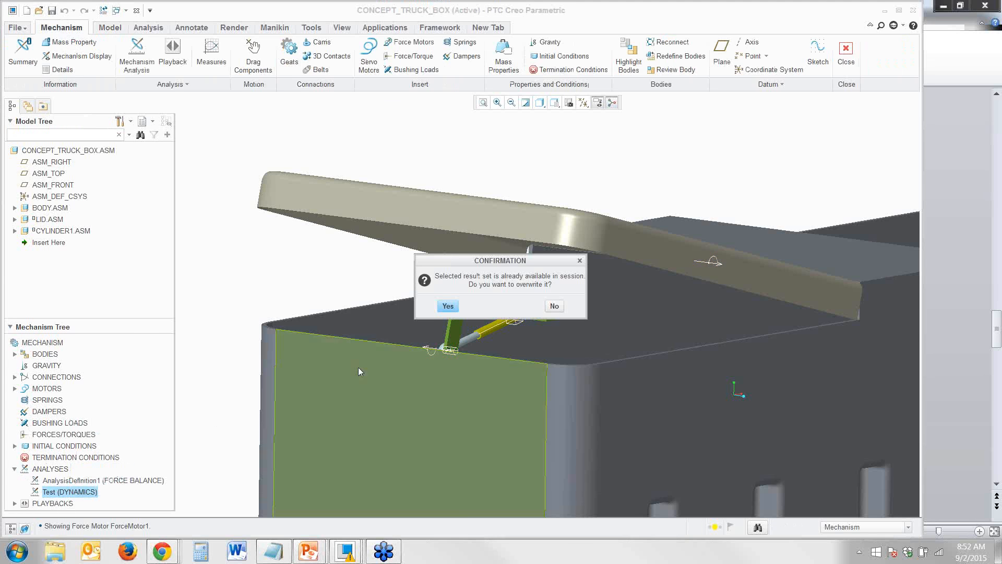
{"action": "left_click", "coordinate": [450, 310]}
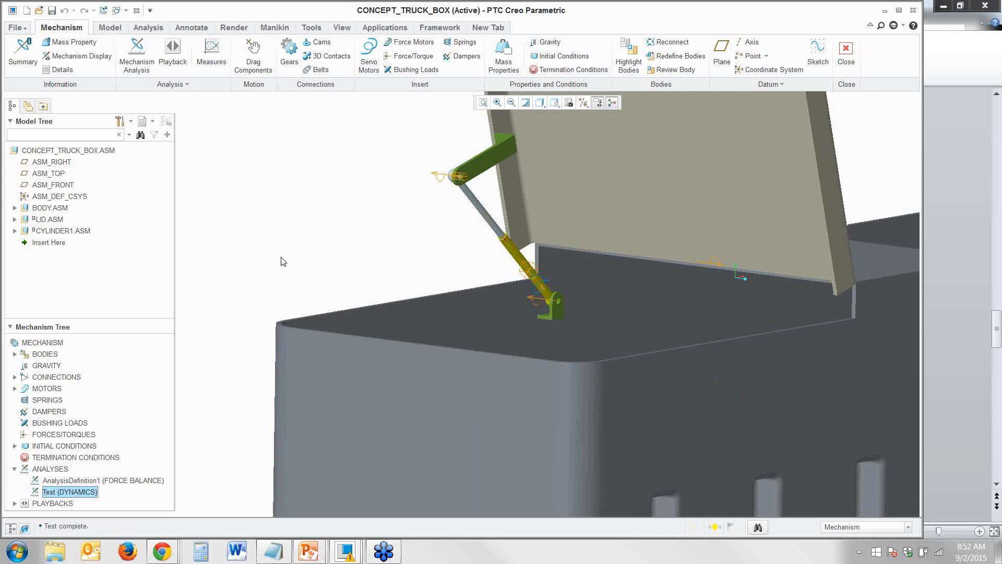
- Open the playbacks and animate the AnalysisDefinition1 result set
{"action": "left_click", "coordinate": [173, 54]}
{"action": "left_click", "coordinate": [836, 114]}
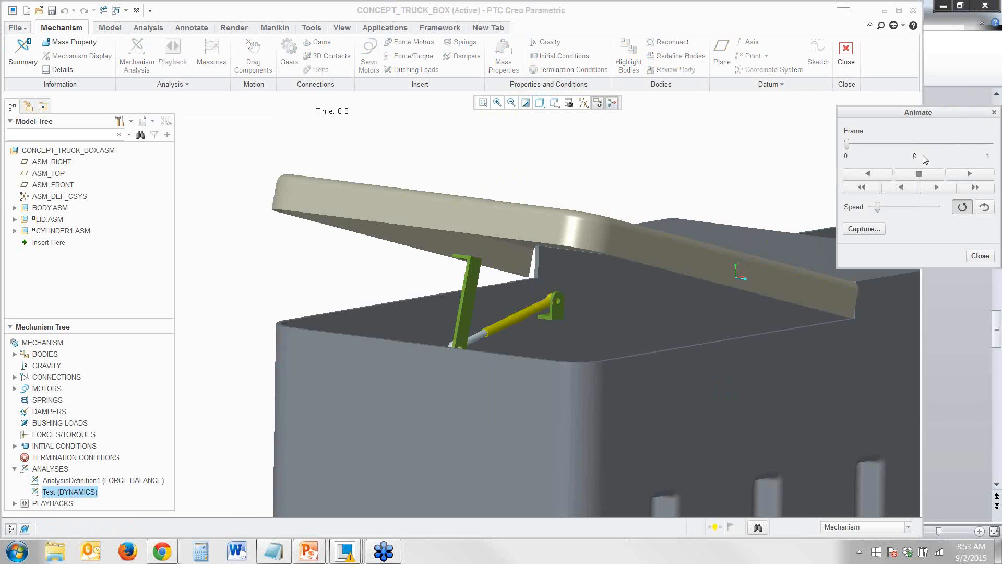
{"action": "left_click", "coordinate": [968, 176]}
{"action": "left_click", "coordinate": [980, 256]}
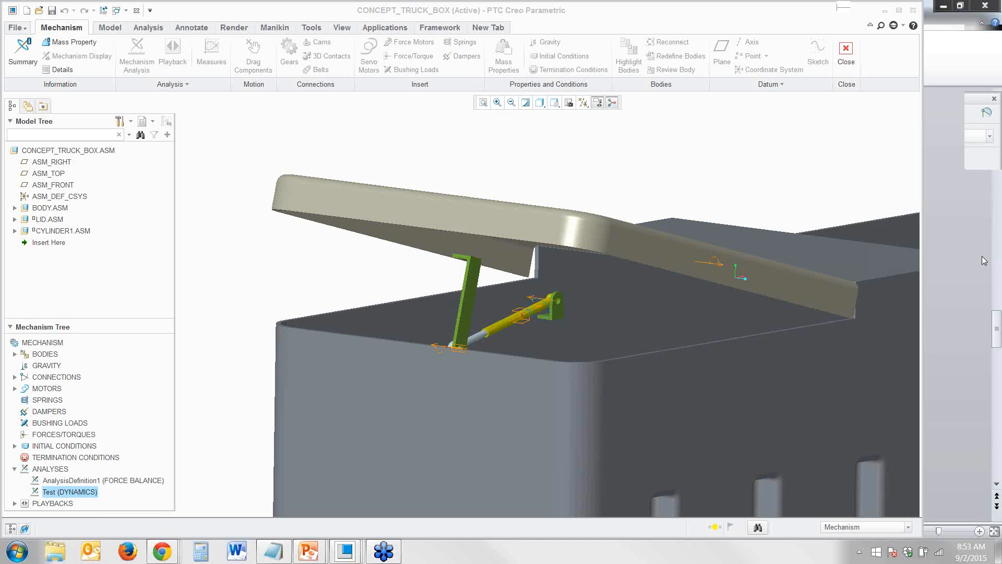
- Choose the Test result set, animate the lid motion, and close the playbacks
{"action": "left_click", "coordinate": [898, 137]}
{"action": "left_click", "coordinate": [895, 156]}
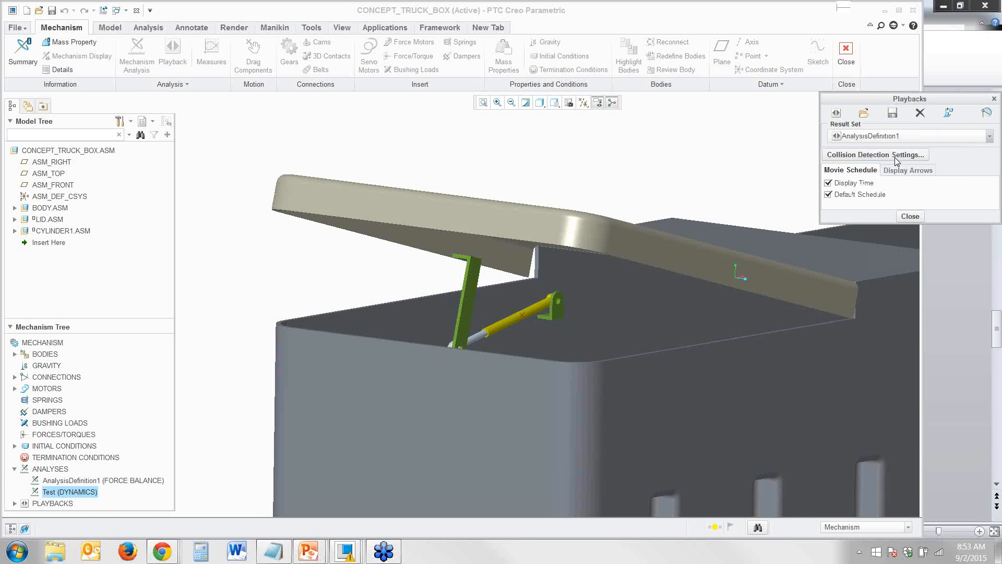
{"action": "left_click", "coordinate": [836, 113]}
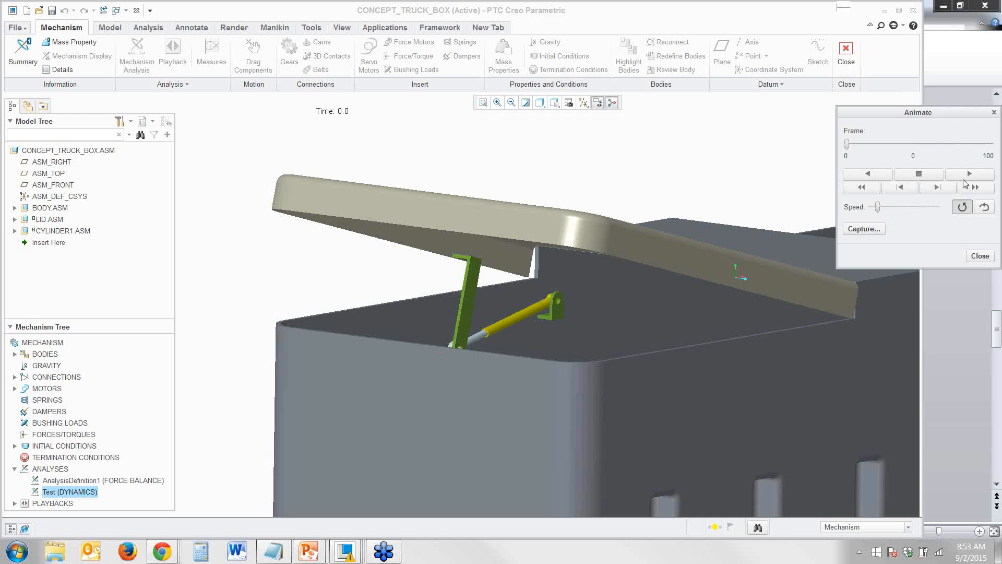
{"action": "left_click", "coordinate": [968, 177]}
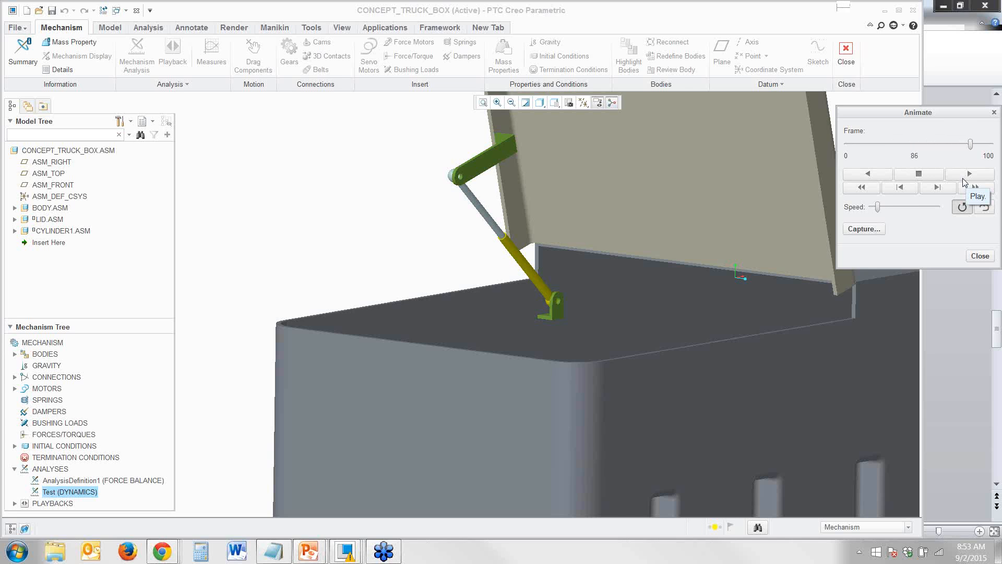
{"action": "left_click", "coordinate": [984, 258]}
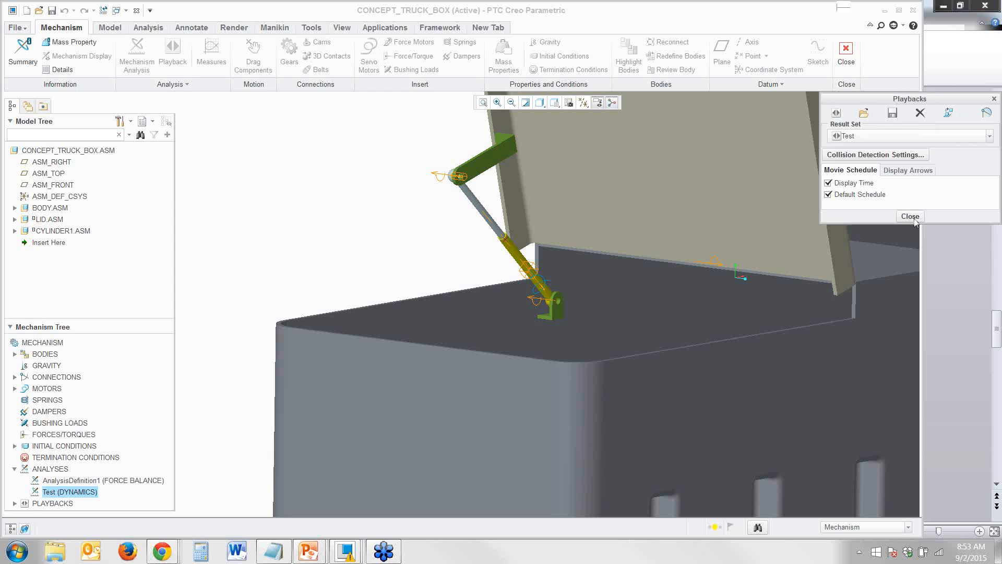
{"action": "left_click", "coordinate": [912, 218]}
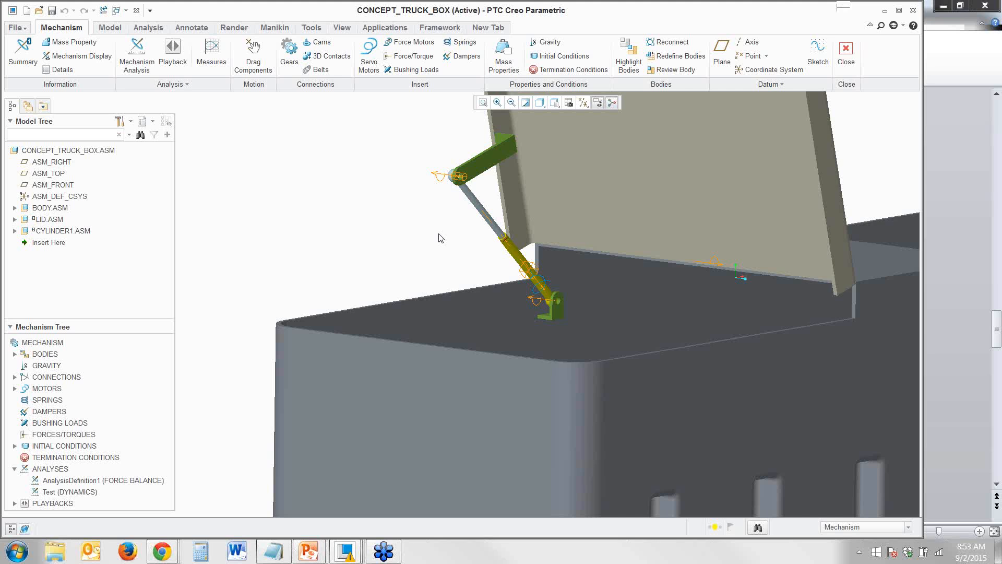
- Exit the mechanism environment without saving the playback results, and switch to the open MECHANISM.ASM assembly
{"action": "left_click", "coordinate": [846, 52]}
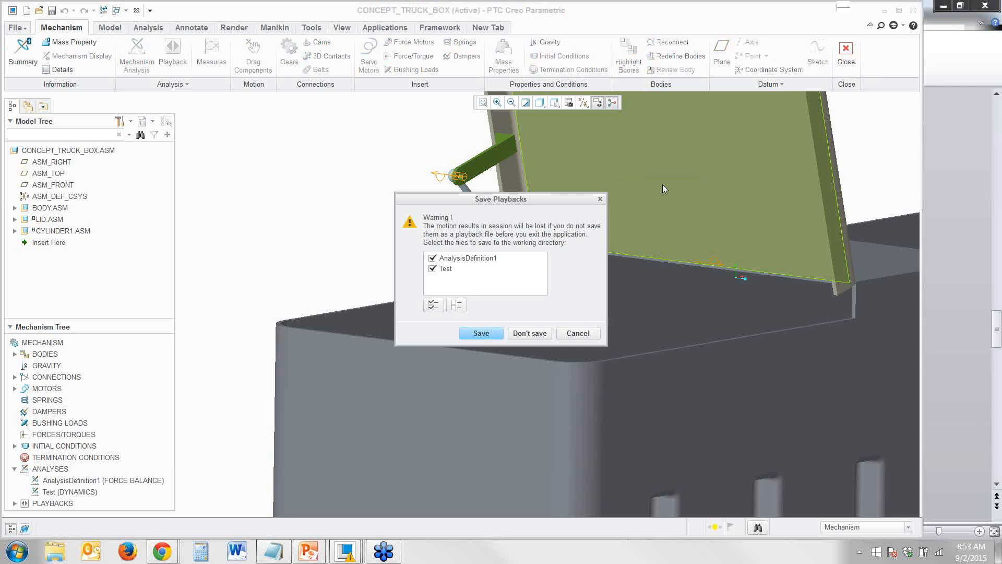
{"action": "left_click", "coordinate": [543, 331]}
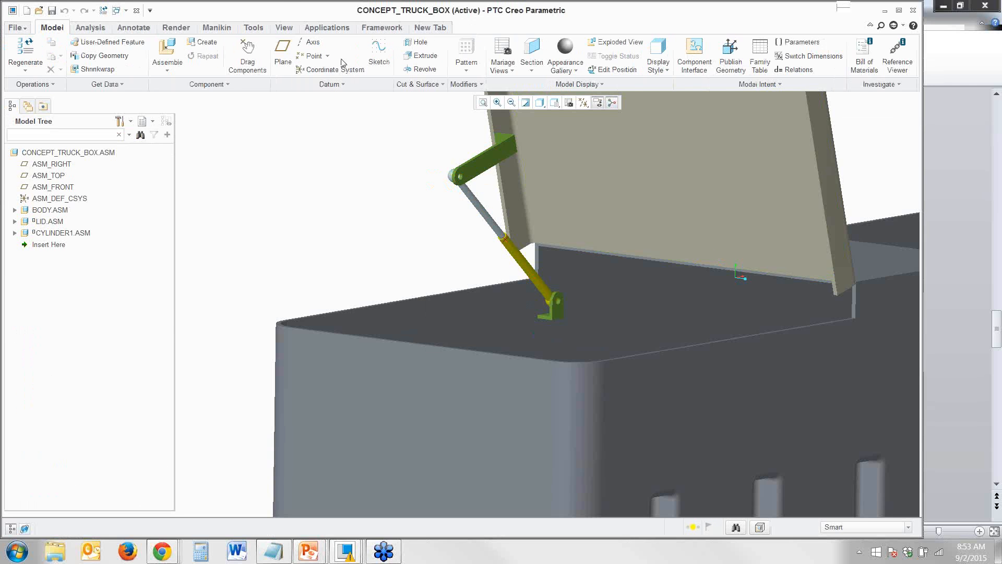
{"action": "left_click", "coordinate": [121, 10]}
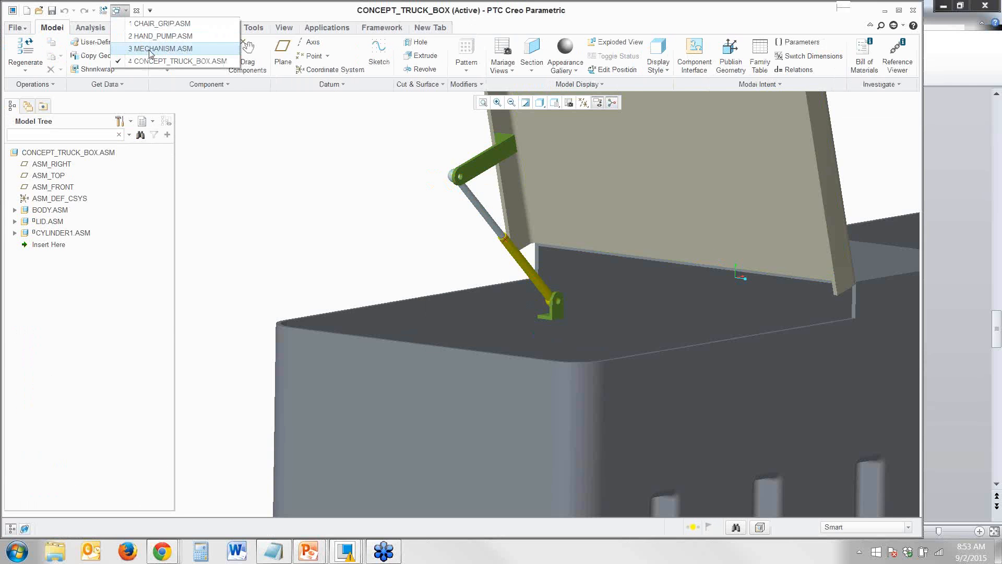
{"action": "left_click", "coordinate": [152, 49]}
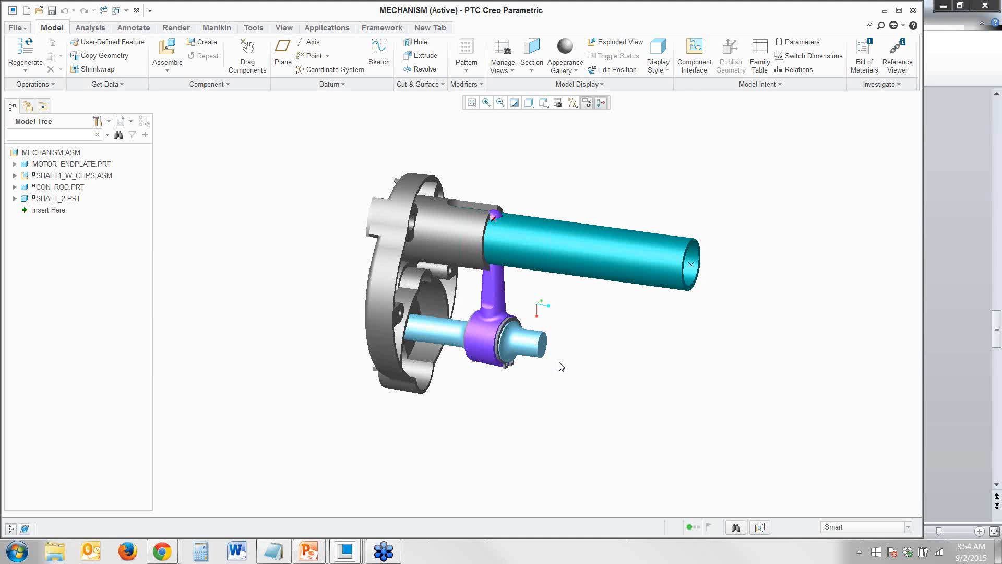
- Run the MotionDefinition1 position analysis in the mechanism environment to view the motion, and return to the standard assembly environment
{"action": "mouse_move", "coordinate": [537, 352]}
{"action": "left_mouse_down", "text": "ctrl+alt"}
{"action": "mouse_move", "coordinate": [565, 345]}
{"action": "mouse_move", "coordinate": [537, 353]}
{"action": "mouse_move", "coordinate": [564, 335]}
{"action": "mouse_move", "coordinate": [531, 365]}
{"action": "mouse_move", "coordinate": [562, 341]}
{"action": "mouse_move", "coordinate": [522, 334]}
{"action": "mouse_move", "coordinate": [548, 378]}
{"action": "mouse_move", "coordinate": [526, 330]}
{"action": "mouse_move", "coordinate": [537, 319]}
{"action": "mouse_move", "coordinate": [560, 385]}
{"action": "mouse_move", "coordinate": [551, 384]}
{"action": "left_mouse_up", "text": "ctrl+alt"}
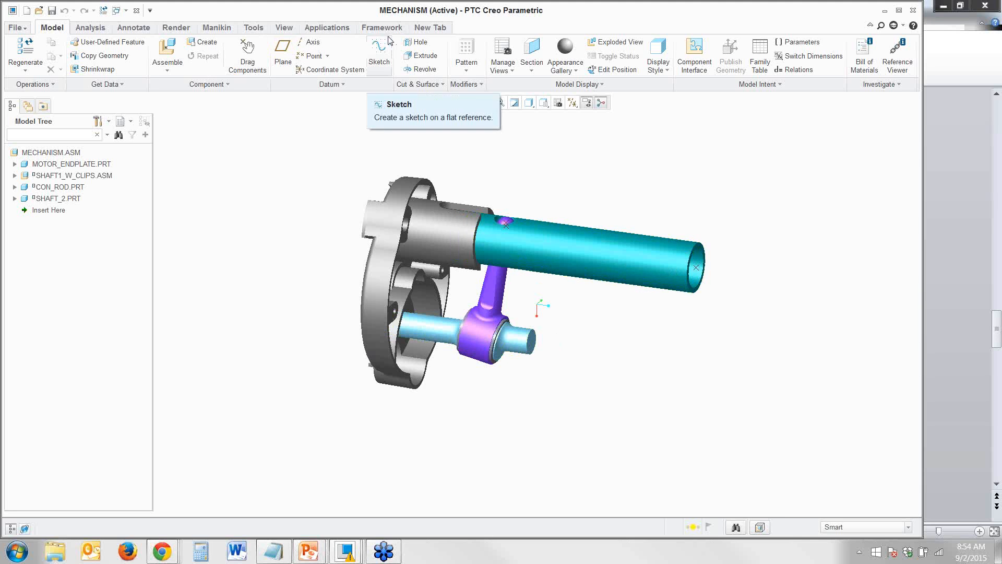
{"action": "left_click", "coordinate": [329, 28]}
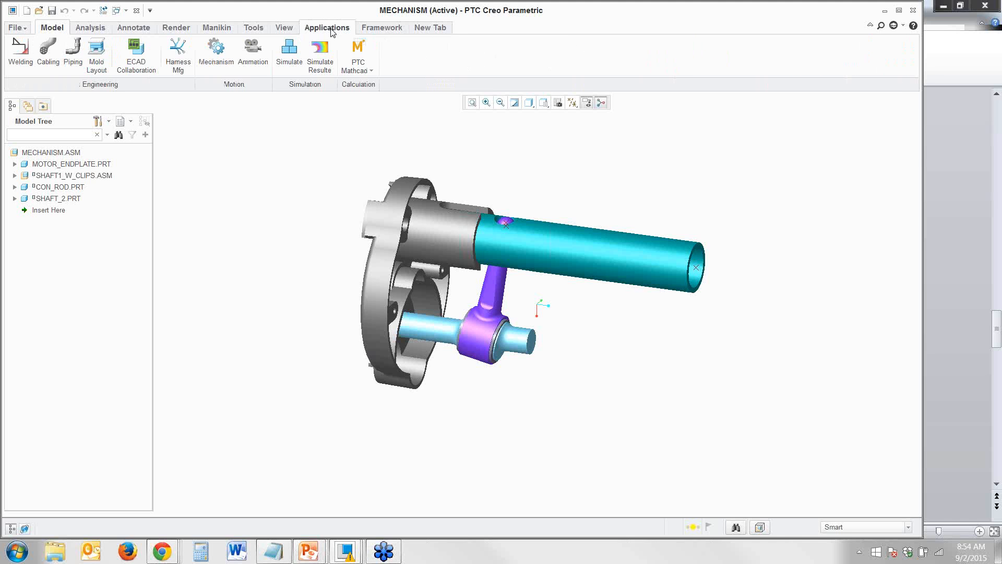
{"action": "left_click", "coordinate": [214, 62]}
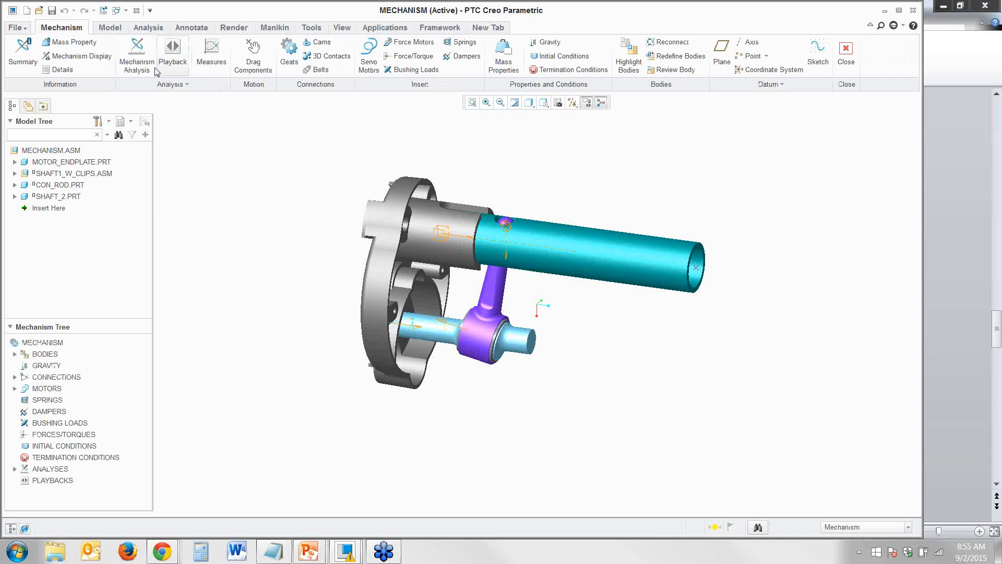
{"action": "left_click", "coordinate": [15, 469]}
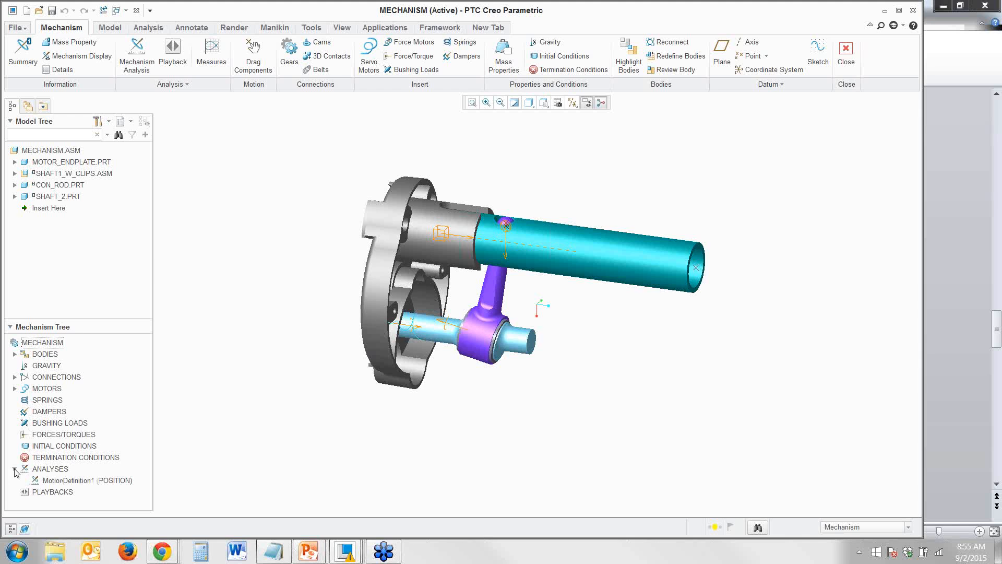
{"action": "right_click", "coordinate": [57, 481]}
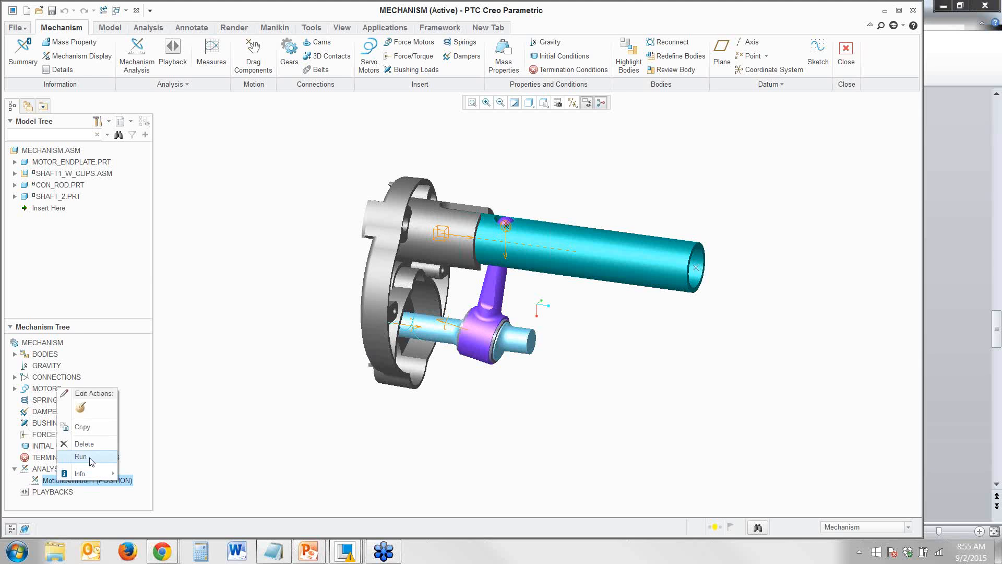
{"action": "left_click", "coordinate": [81, 457]}
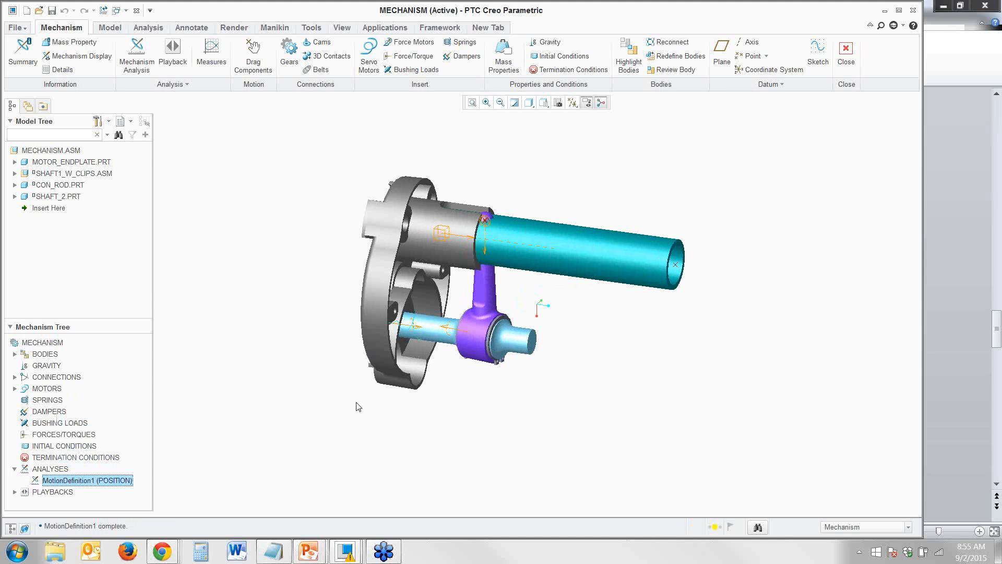
{"action": "left_click", "coordinate": [857, 72]}
{"action": "left_click", "coordinate": [544, 331]}
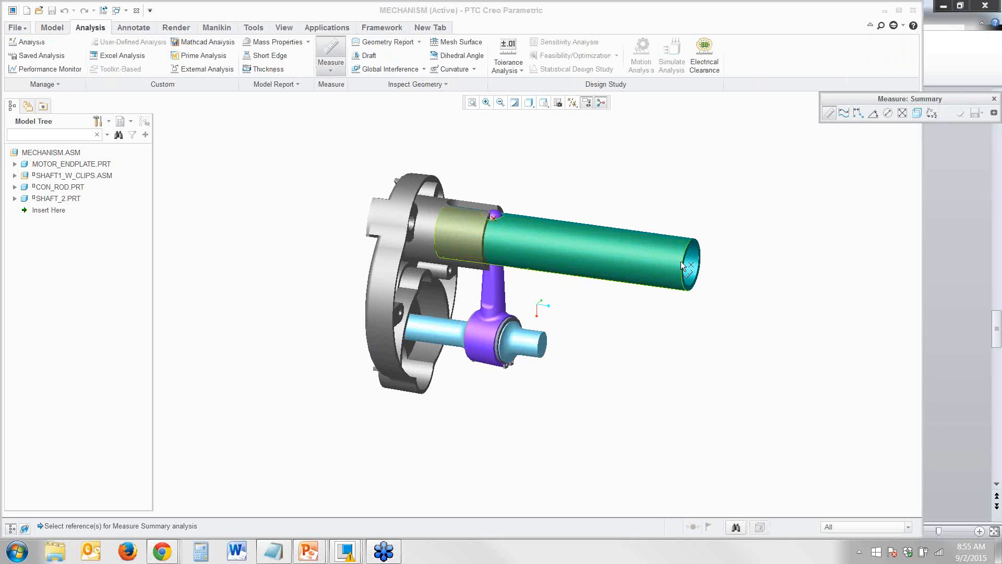
- Measure between the annular end face of the hollow shaft and the end face of the motor endplate's cylindrical housing
{"action": "scroll", "coordinate": [689, 268], "scroll_direction": "up", "scroll_amount": 3}
{"action": "scroll", "coordinate": [697, 256], "scroll_direction": "up", "scroll_amount": 3}
{"action": "left_click", "coordinate": [700, 218]}
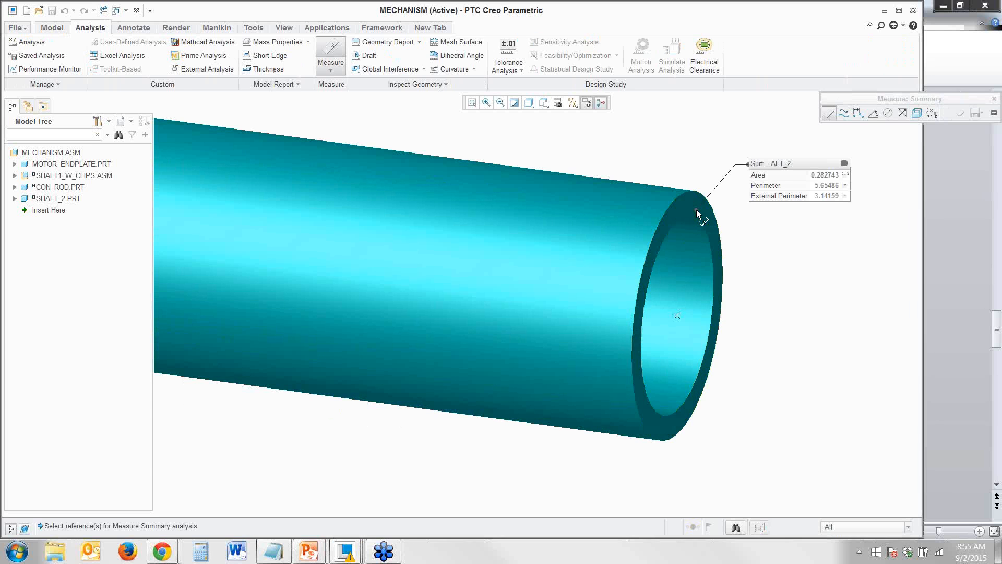
{"action": "scroll", "coordinate": [845, 312], "scroll_direction": "down", "scroll_amount": 4}
{"action": "scroll", "coordinate": [237, 200], "scroll_direction": "up", "scroll_amount": 5}
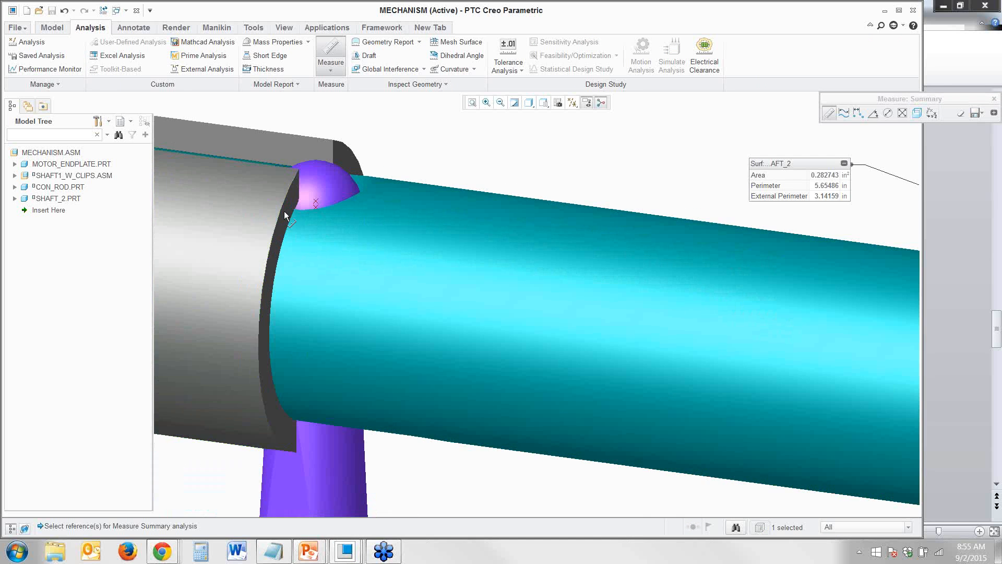
{"action": "left_click", "coordinate": [286, 215]}
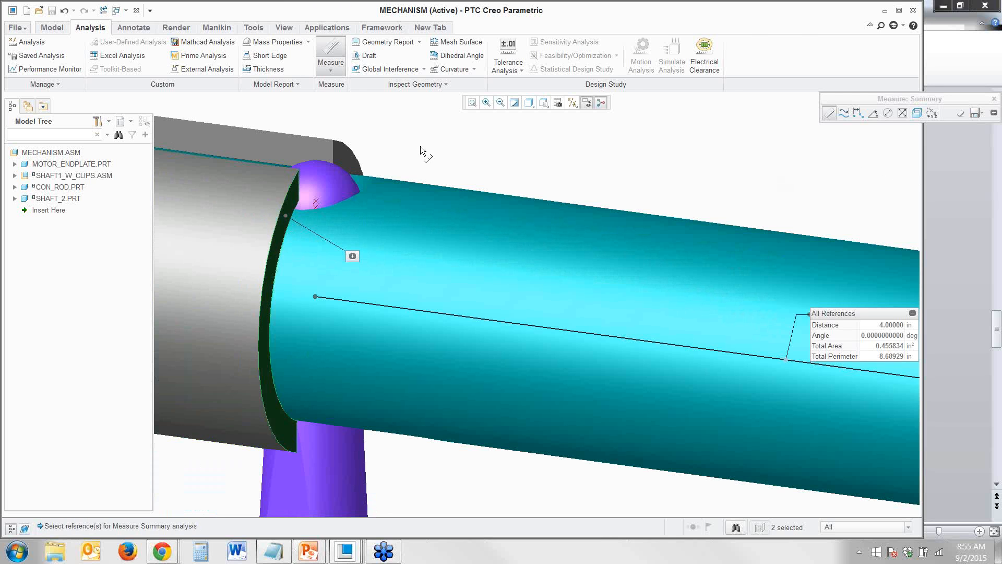
{"action": "scroll", "coordinate": [342, 165], "scroll_direction": "down", "scroll_amount": 1}
{"action": "scroll", "coordinate": [341, 165], "scroll_direction": "down", "scroll_amount": 2}
- Switch the measurement to distance only, save it as a feature of the assembly, and finish measuring
{"action": "left_click_drag", "start_coordinate": [831, 99], "coordinate": [706, 99]}
{"action": "left_click", "coordinate": [732, 112]}
{"action": "left_click", "coordinate": [851, 111]}
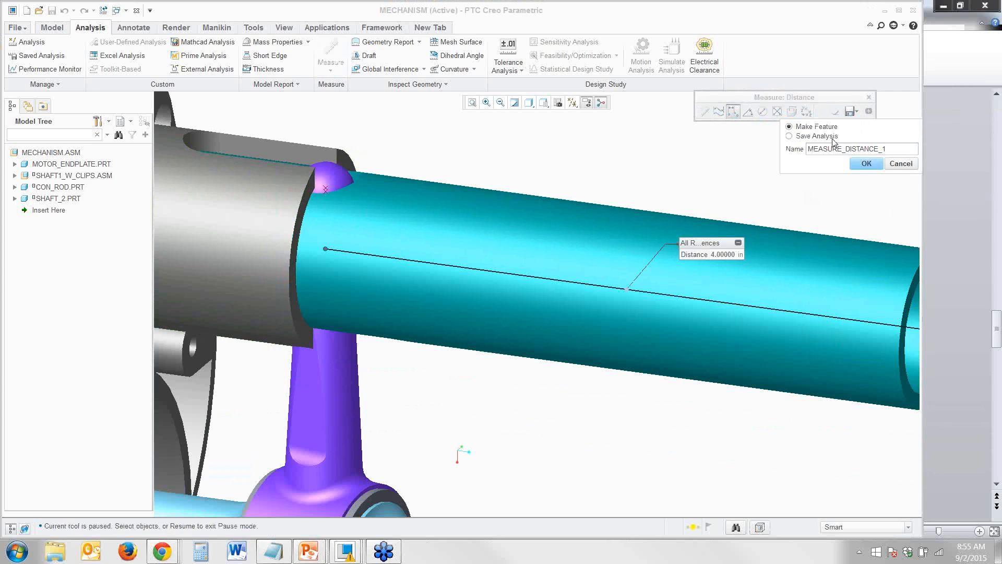
{"action": "left_click", "coordinate": [856, 163]}
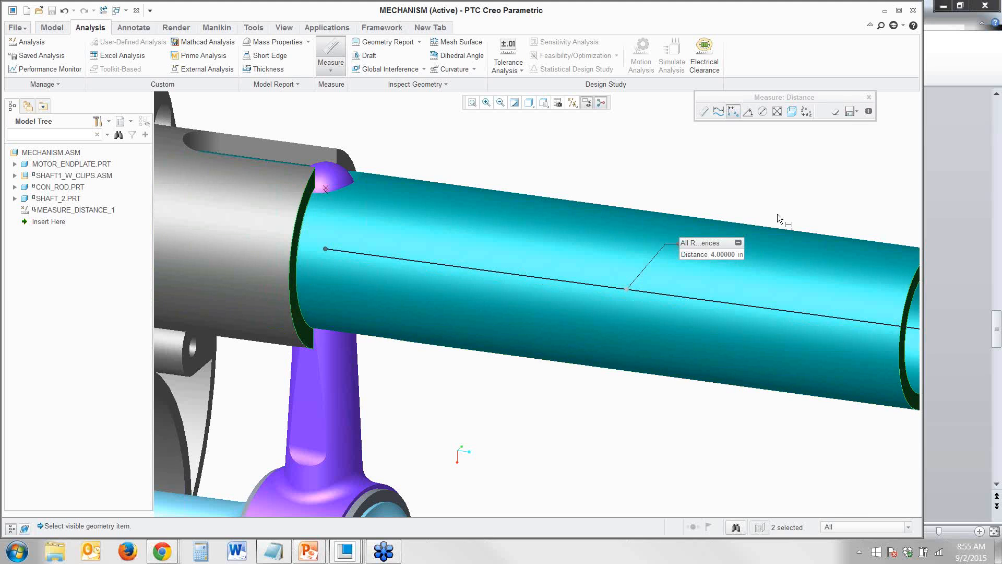
{"action": "left_click", "coordinate": [868, 98]}
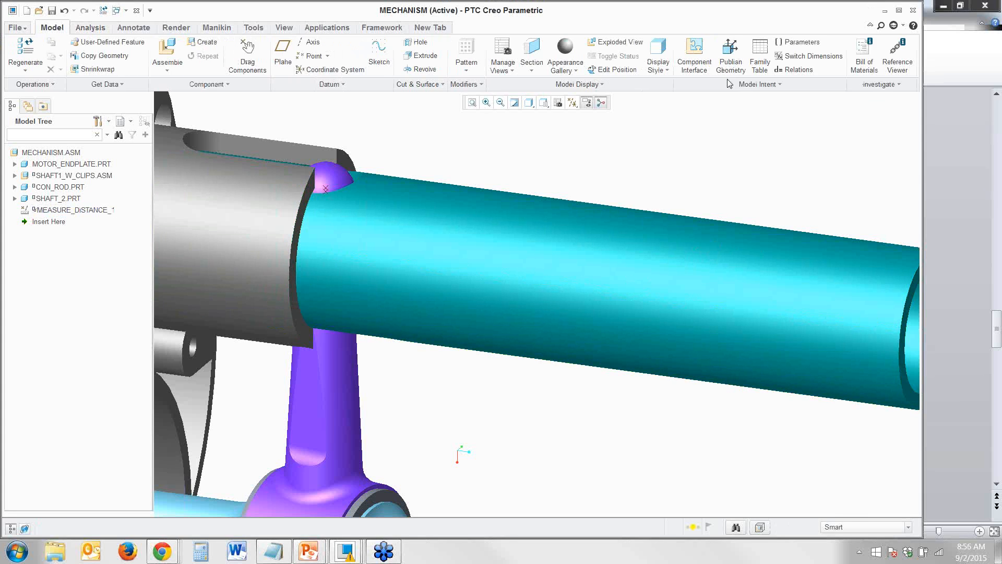
- Inspect the parameters stored in the distance measurement feature
{"action": "left_click", "coordinate": [809, 46]}
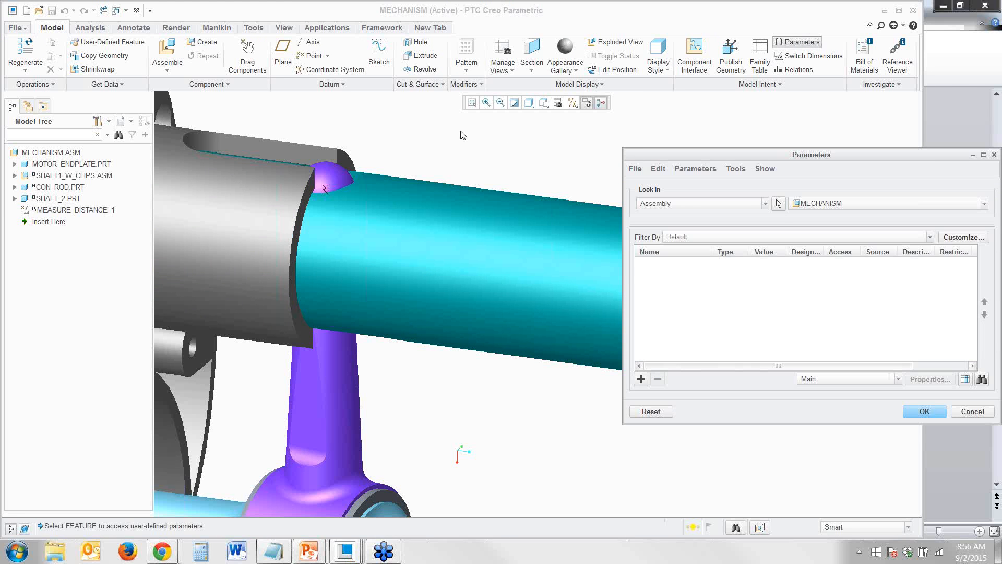
{"action": "left_click", "coordinate": [74, 211]}
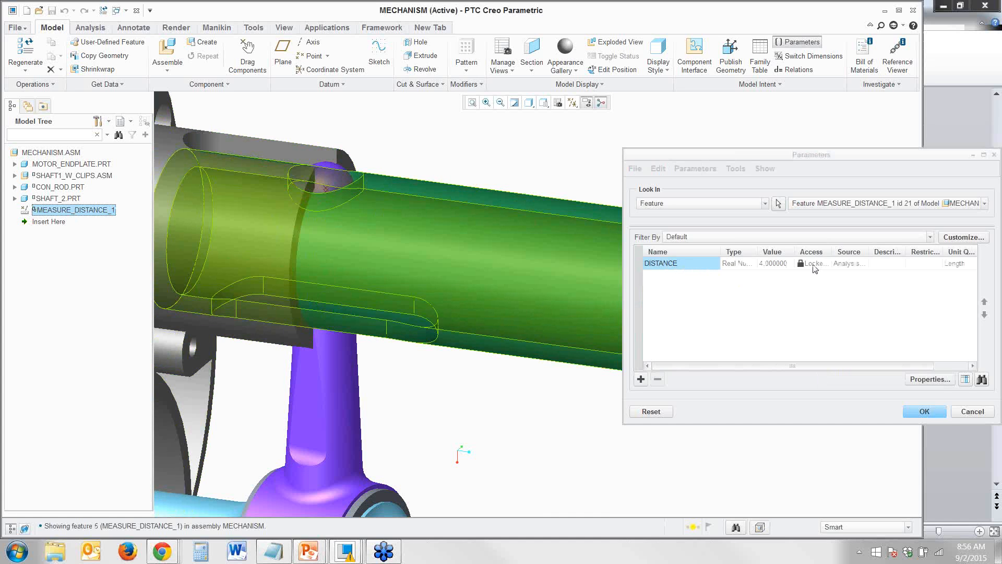
{"action": "left_click", "coordinate": [925, 412]}
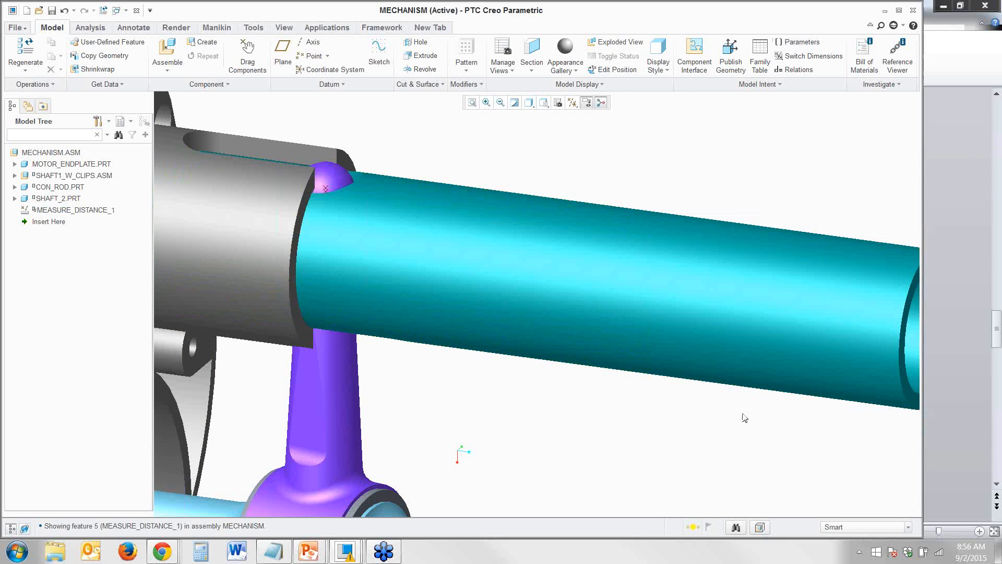
- Start an analysis feature of the Motion Analysis type and proceed to its definition
{"action": "scroll", "coordinate": [258, 167], "scroll_direction": "down", "scroll_amount": 4}
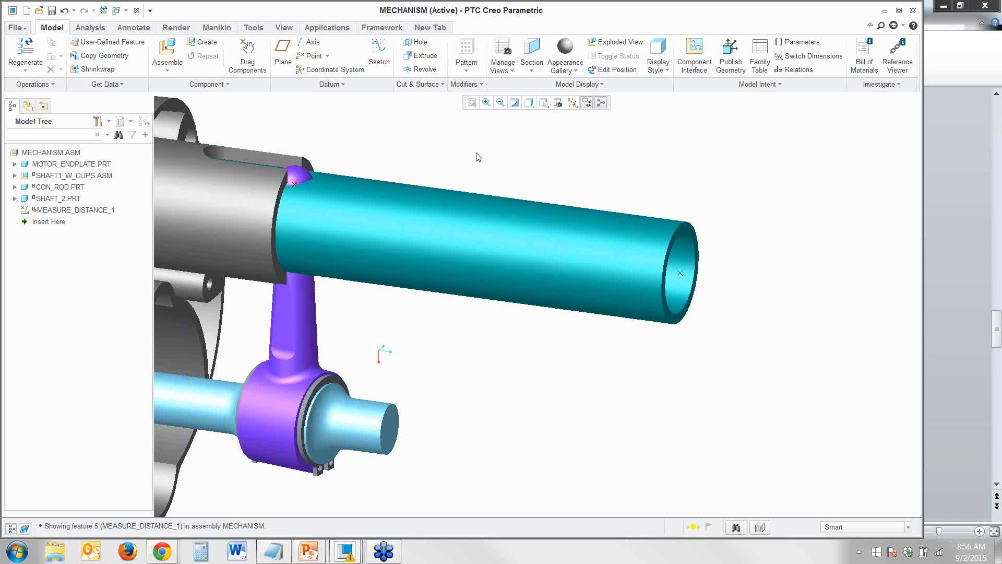
{"action": "left_click", "coordinate": [101, 29]}
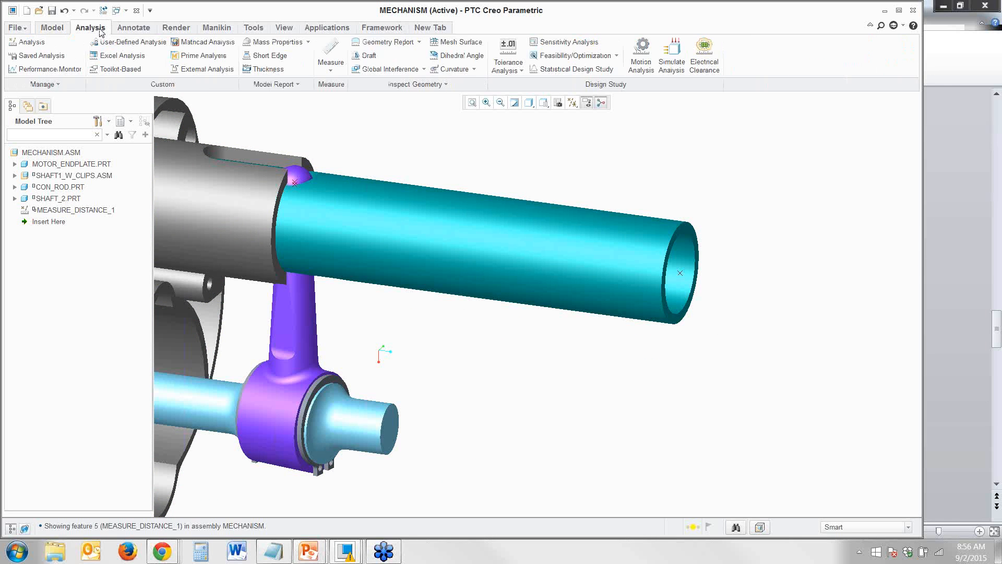
{"action": "left_click", "coordinate": [31, 43]}
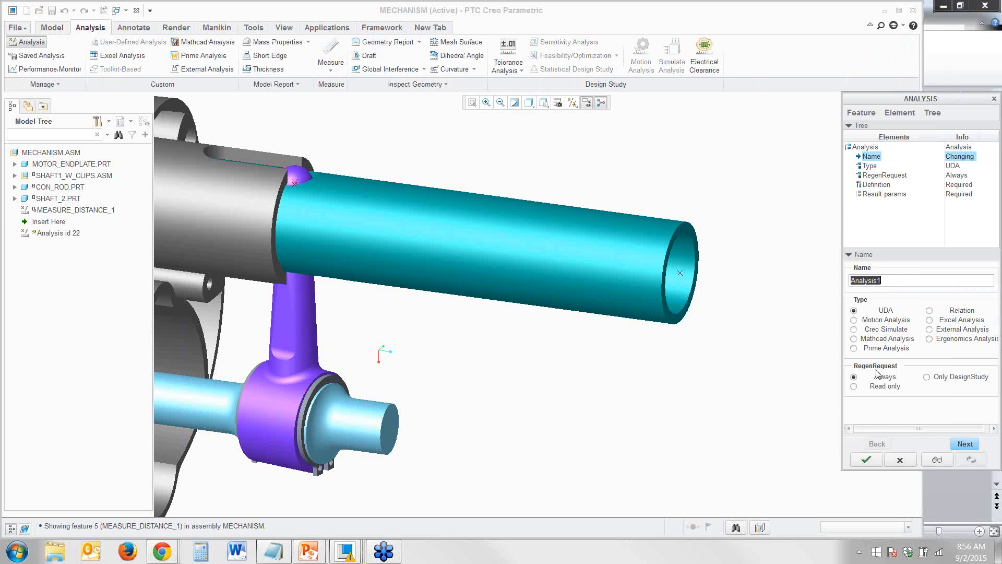
{"action": "left_click", "coordinate": [875, 322]}
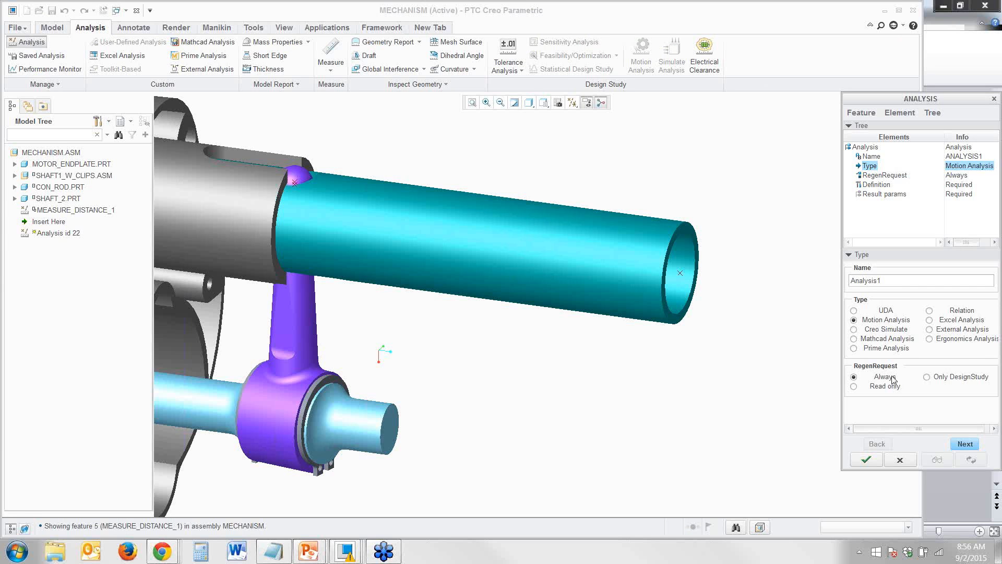
{"action": "left_click", "coordinate": [966, 444]}
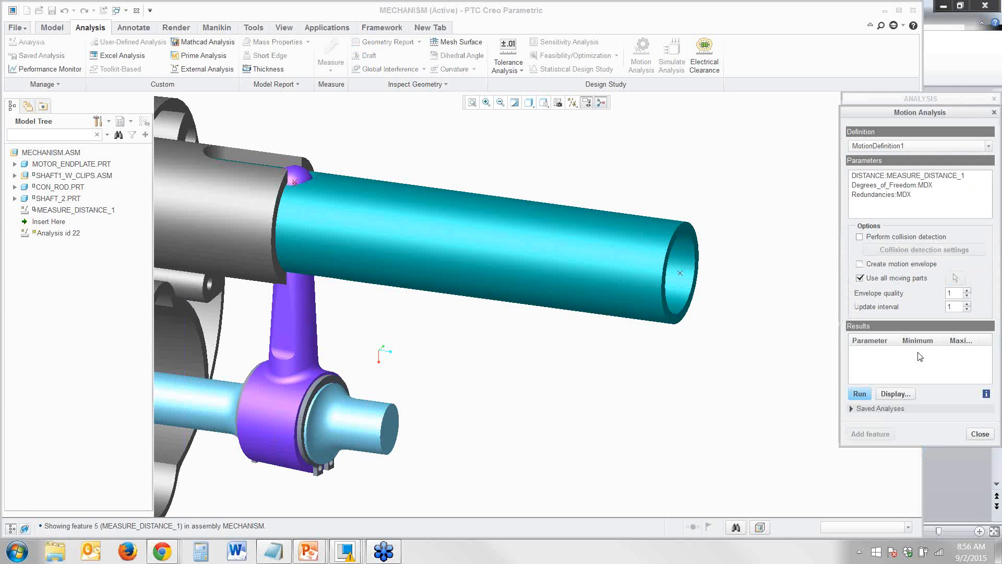
- Run the motion analysis on MotionDefinition1 for the DISTANCE:MEASURE_DISTANCE_1 parameter, and close the resulting graph and definition
{"action": "left_click", "coordinate": [871, 148]}
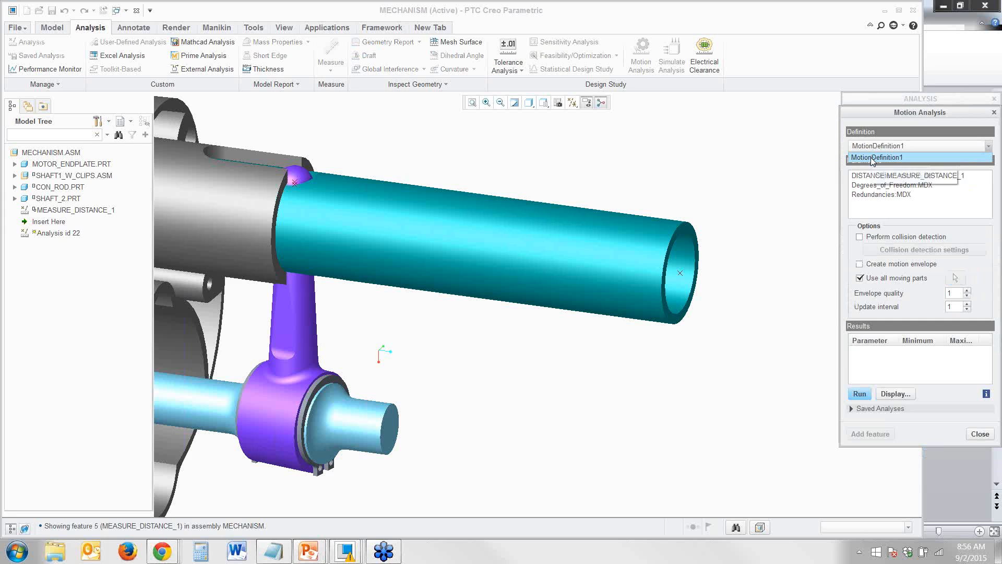
{"action": "left_click", "coordinate": [872, 158]}
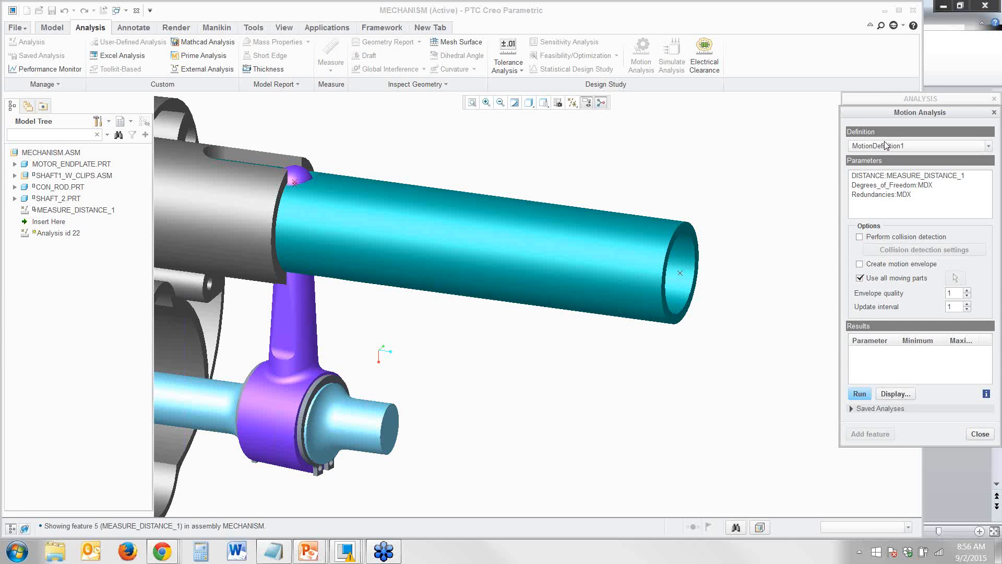
{"action": "left_click", "coordinate": [871, 176]}
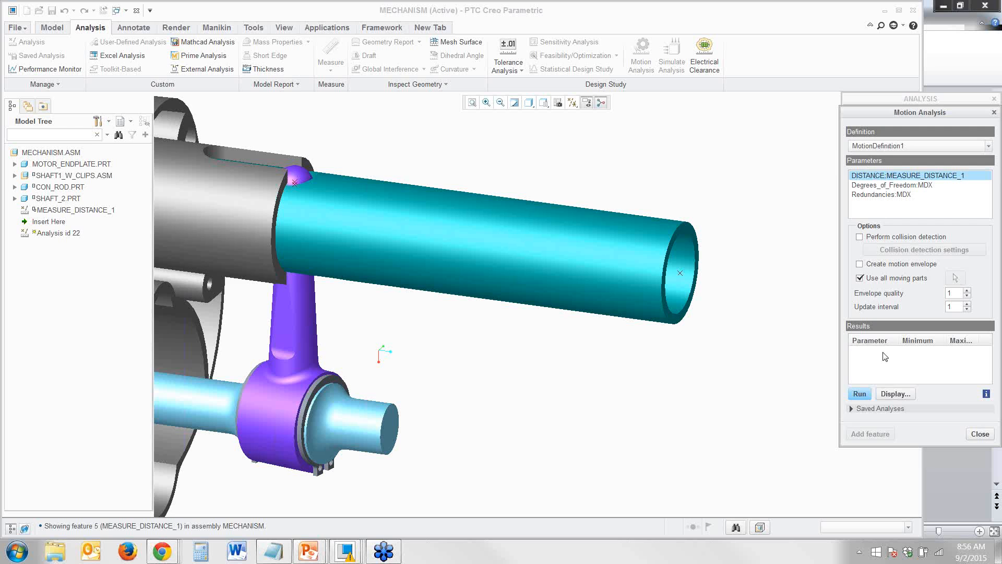
{"action": "left_click", "coordinate": [859, 392]}
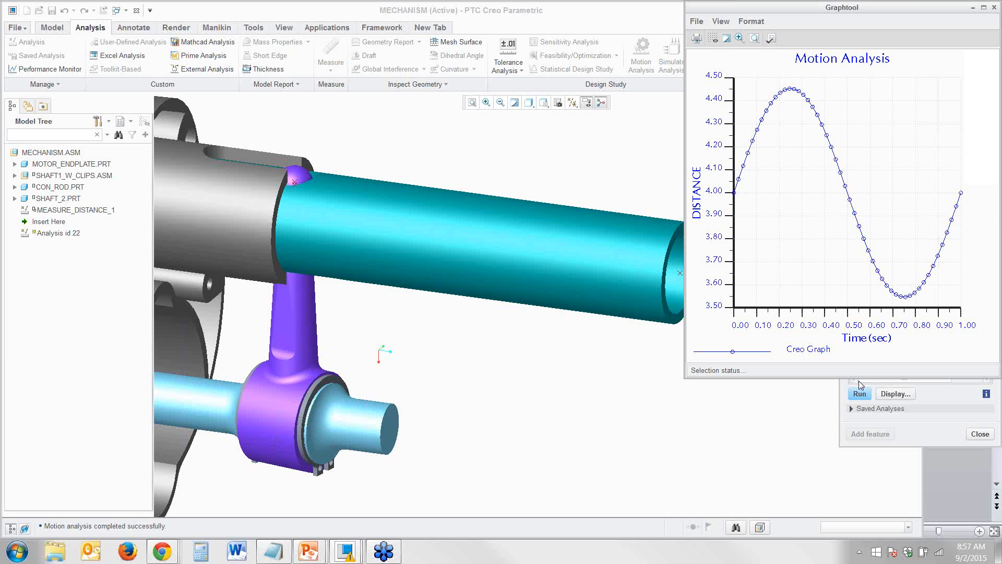
{"action": "left_click", "coordinate": [994, 8]}
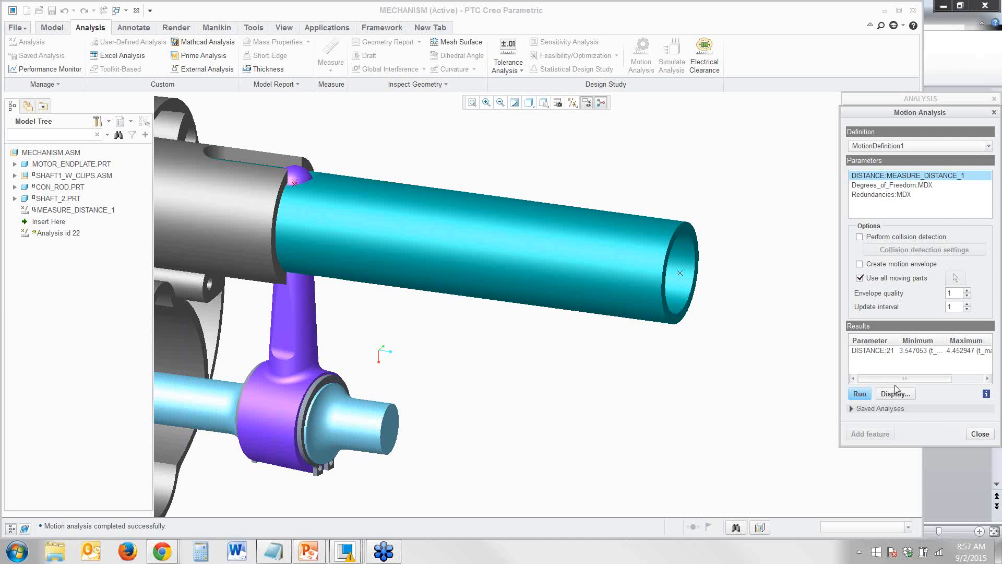
{"action": "left_click", "coordinate": [980, 434]}
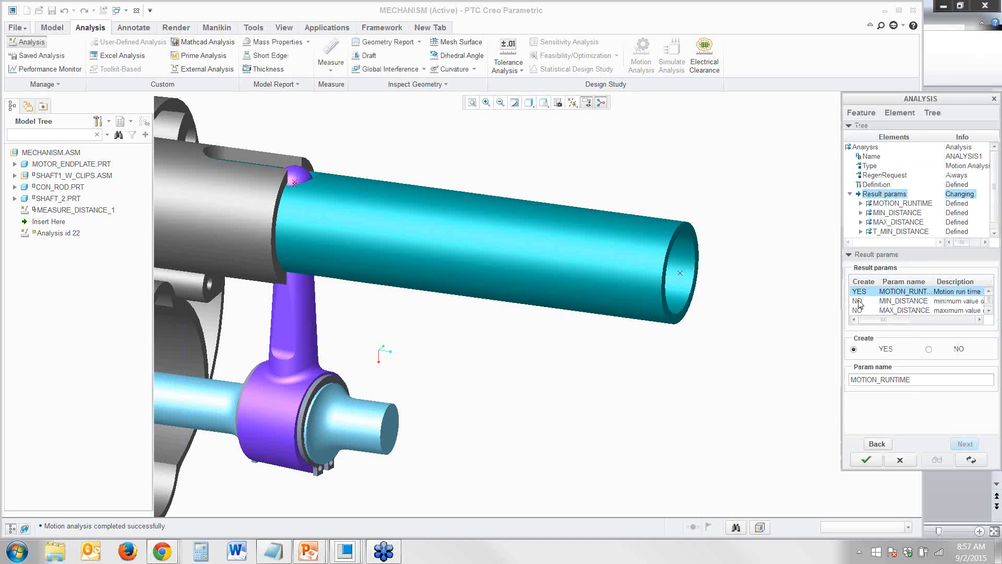
- Exclude MOTION_RUNTIME from the result parameters, create MIN_DISTANCE and MAX_DISTANCE, and complete the analysis feature
{"action": "left_click", "coordinate": [888, 303]}
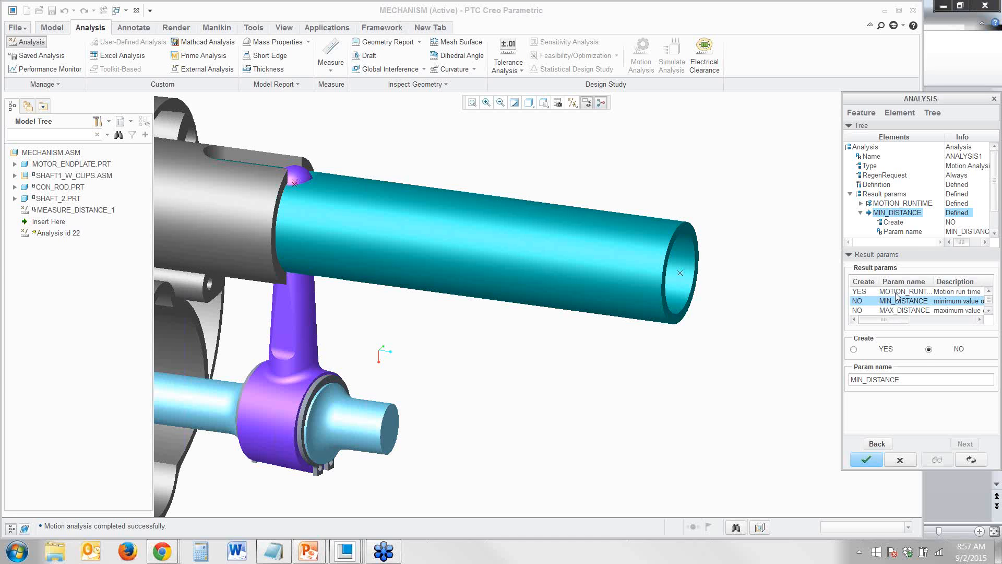
{"action": "left_click", "coordinate": [896, 293]}
{"action": "left_click", "coordinate": [929, 350]}
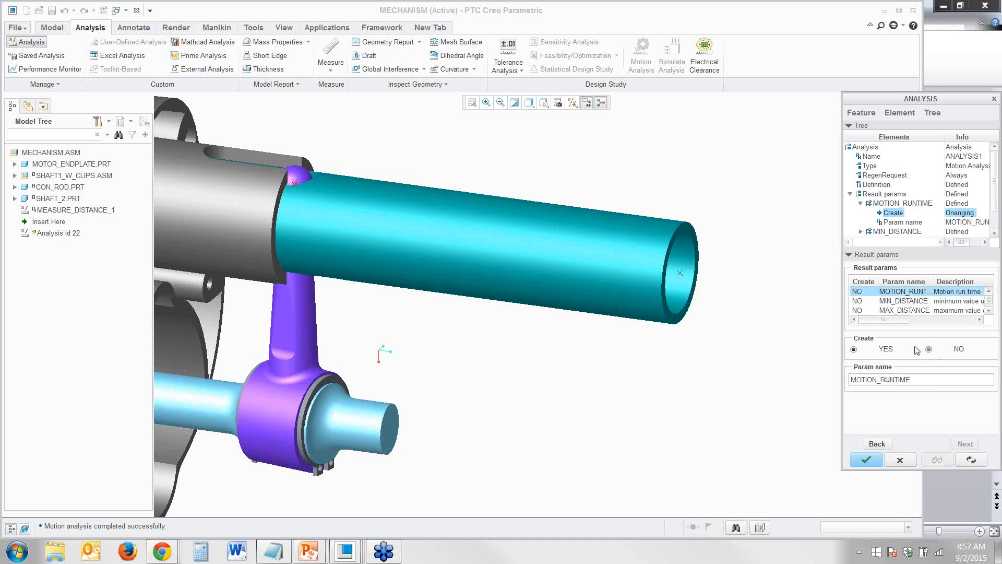
{"action": "left_click", "coordinate": [898, 302]}
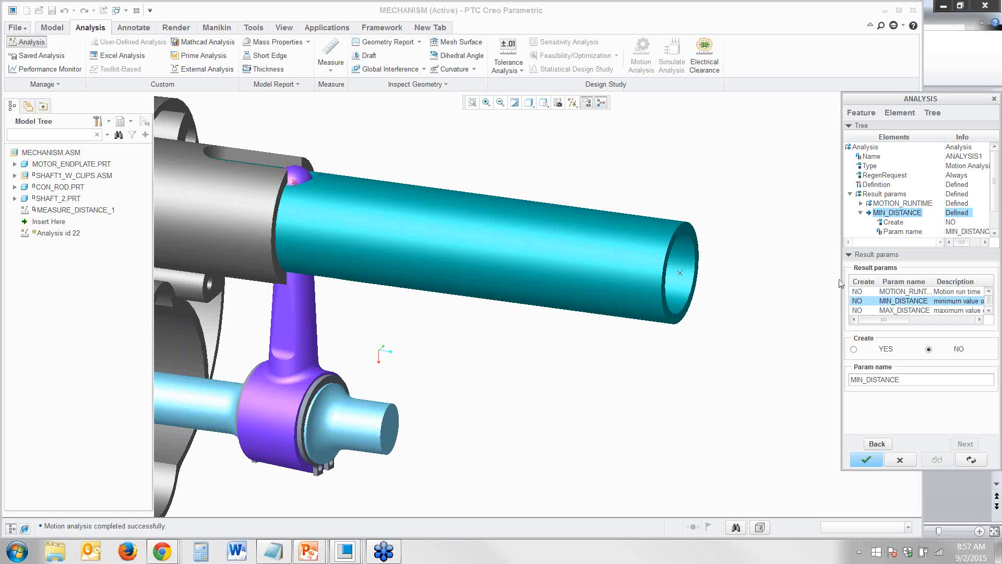
{"action": "left_click", "coordinate": [879, 351]}
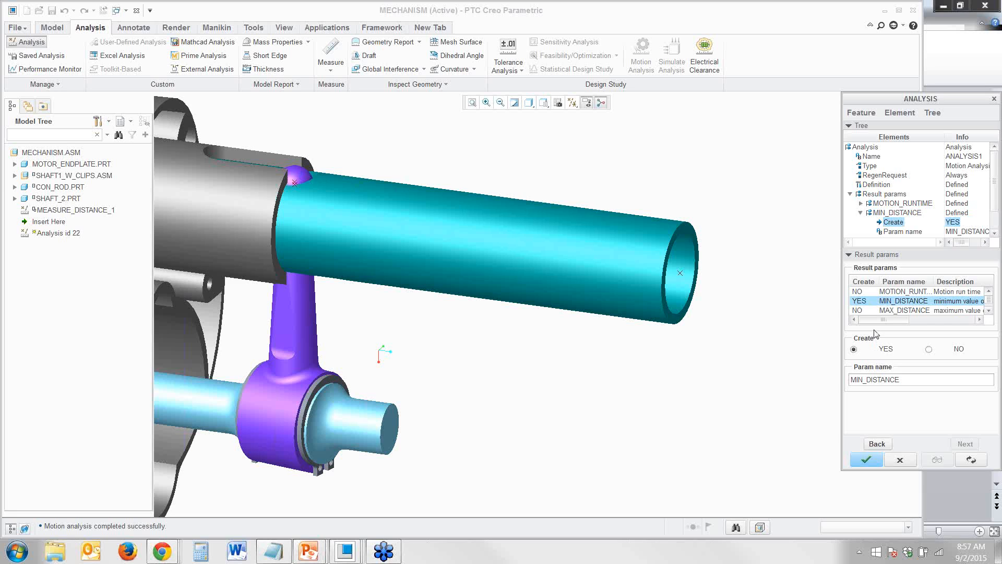
{"action": "left_click", "coordinate": [889, 311]}
{"action": "left_click", "coordinate": [880, 349]}
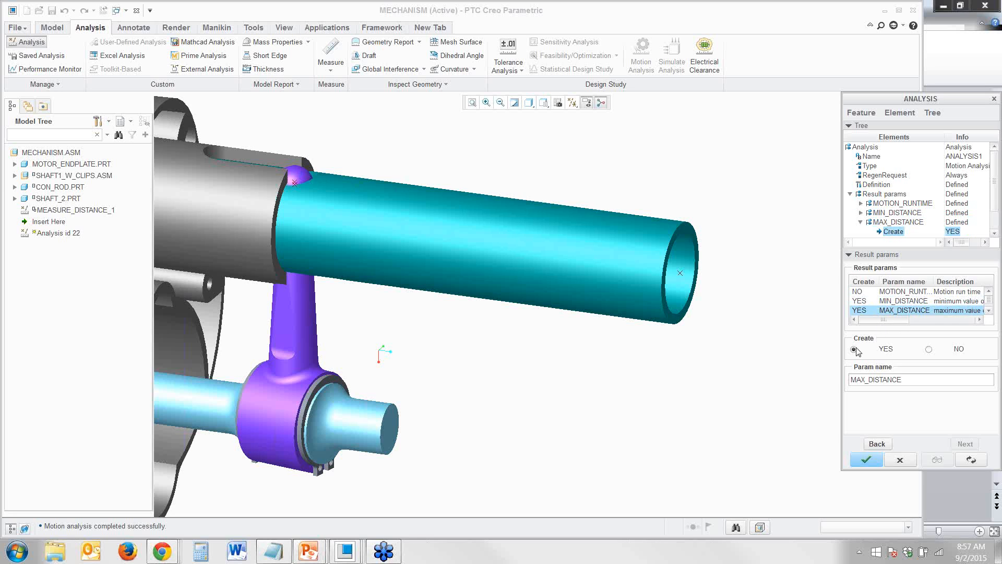
{"action": "left_click", "coordinate": [866, 461]}
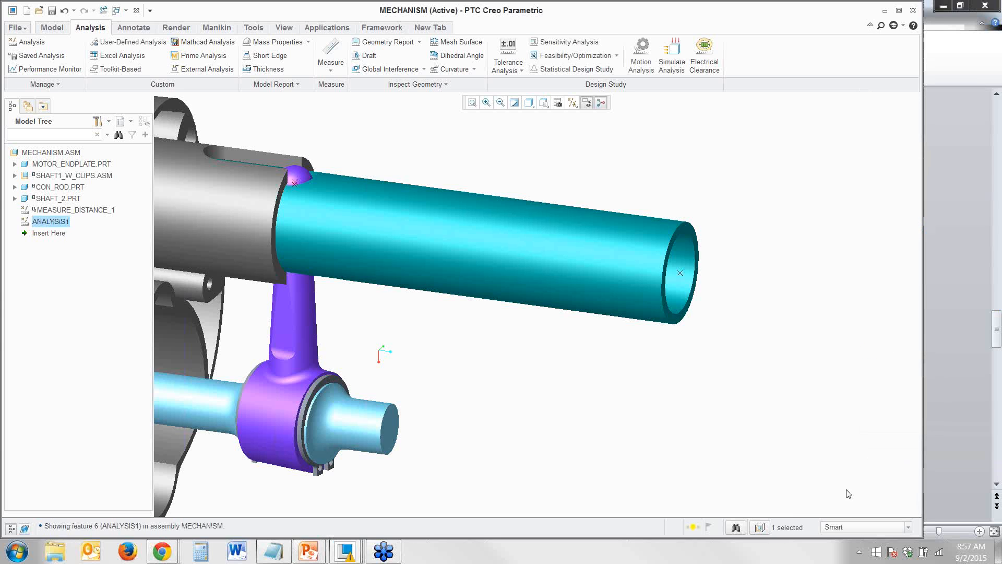
- Open the relations at feature level, view the parameters of MEASURE_DISTANCE_1, and switch to the ANALYSIS1 feature
{"action": "left_click", "coordinate": [51, 28]}
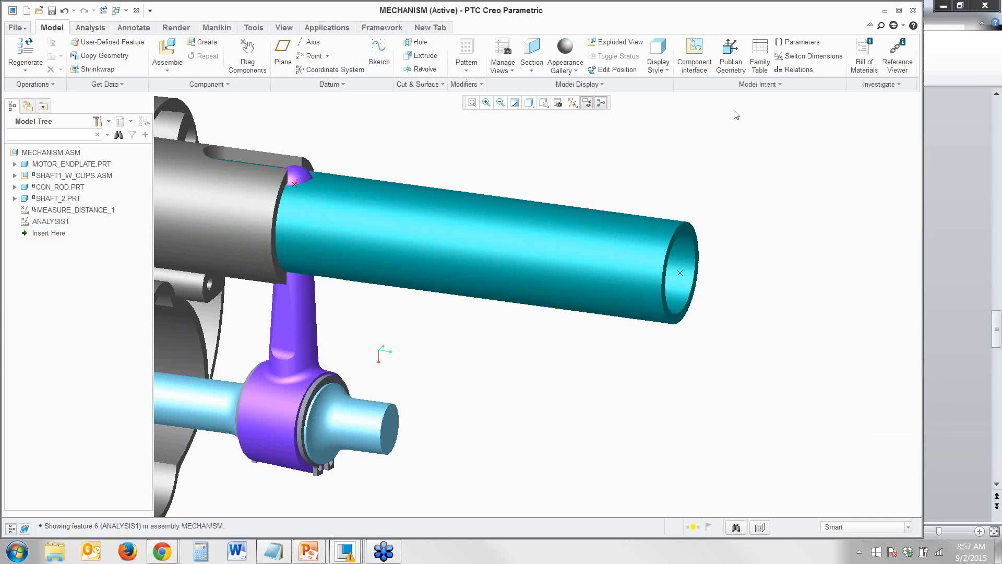
{"action": "left_click", "coordinate": [794, 70]}
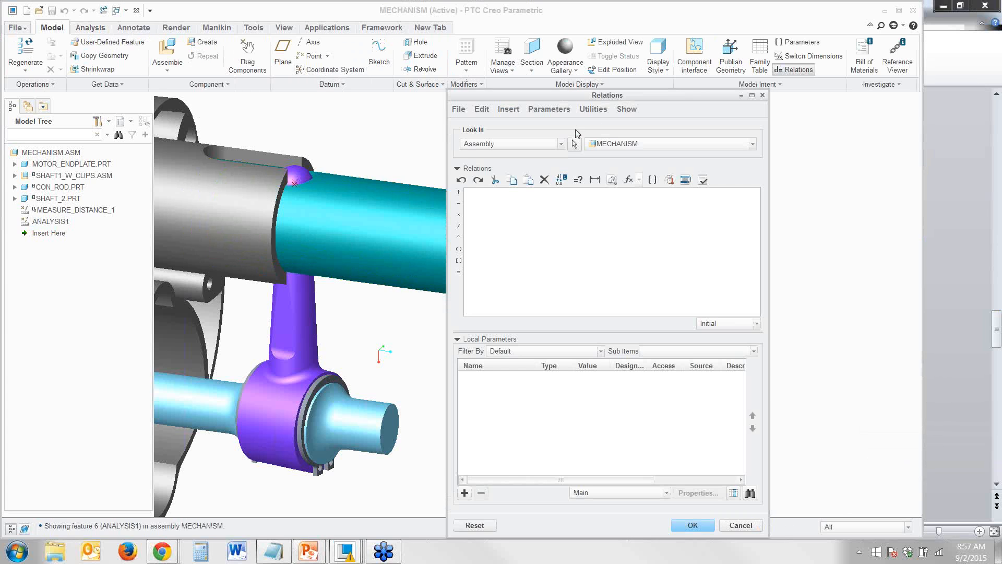
{"action": "left_click_drag", "start_coordinate": [601, 96], "coordinate": [865, 116]}
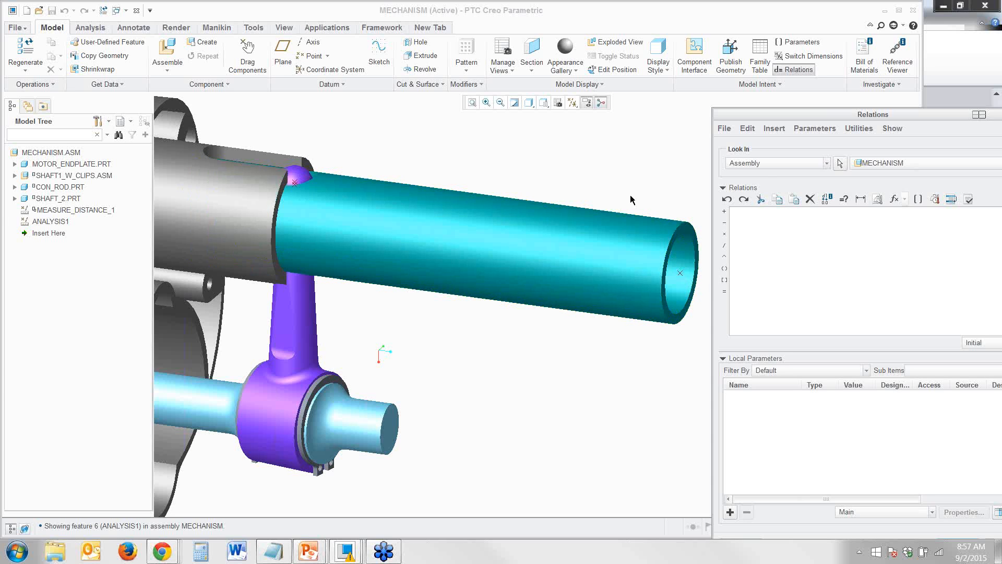
{"action": "left_click", "coordinate": [765, 181]}
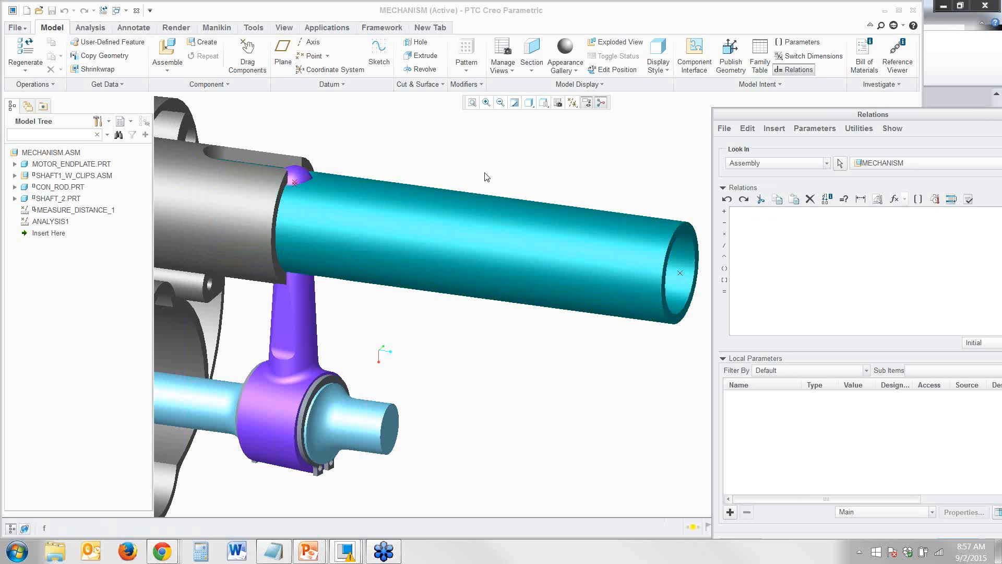
{"action": "left_click", "coordinate": [61, 223]}
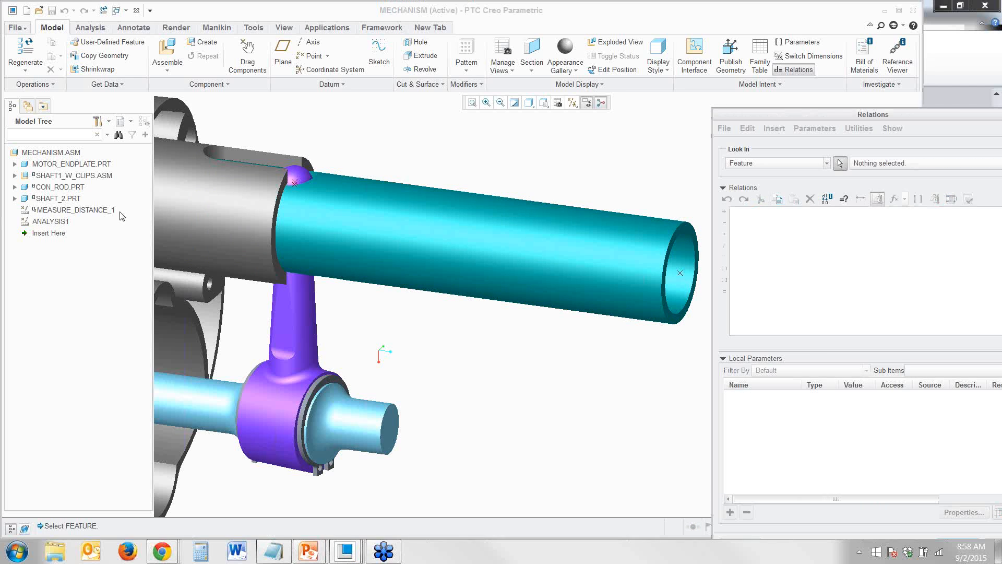
{"action": "left_click", "coordinate": [97, 210]}
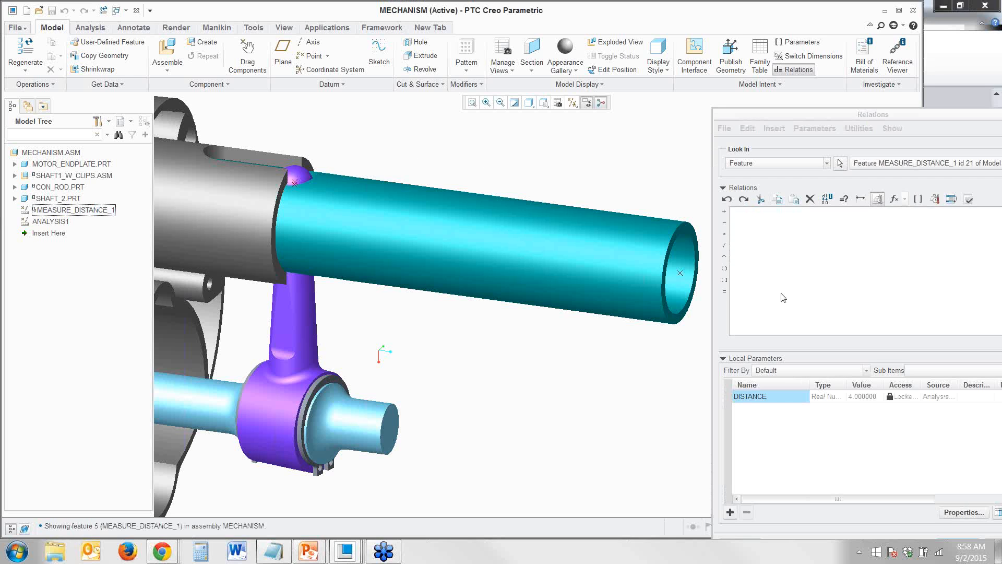
{"action": "left_click", "coordinate": [840, 164]}
{"action": "left_click", "coordinate": [58, 224]}
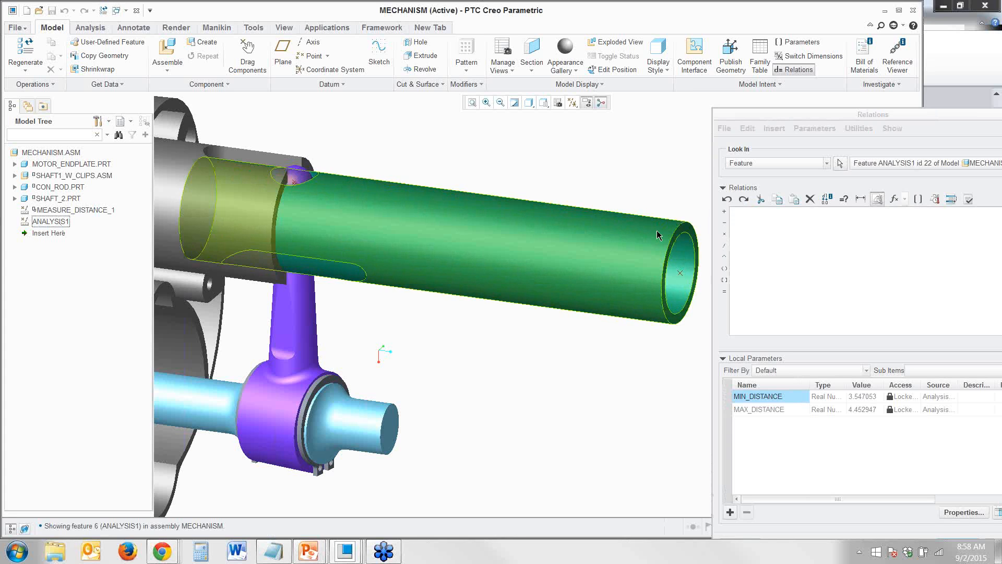
- Write the feature relation stroke=MAX_DISTANCE-MIN_DISTANCE for ANALYSIS1, inserting both distances from its local parameters
{"action": "left_click", "coordinate": [760, 233]}
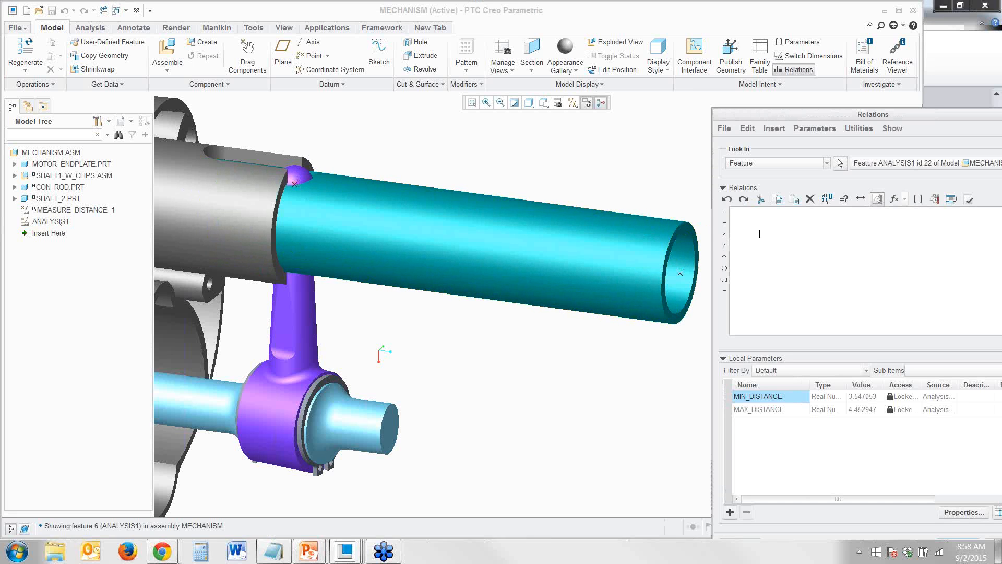
{"action": "type", "text": "stroke="}
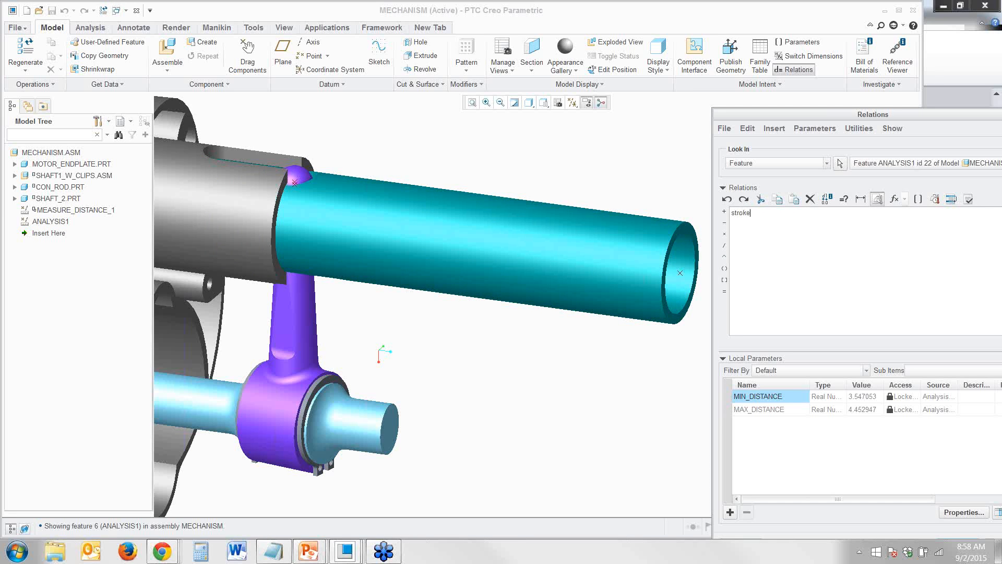
{"action": "left_click", "coordinate": [779, 409]}
{"action": "right_click", "coordinate": [782, 408]}
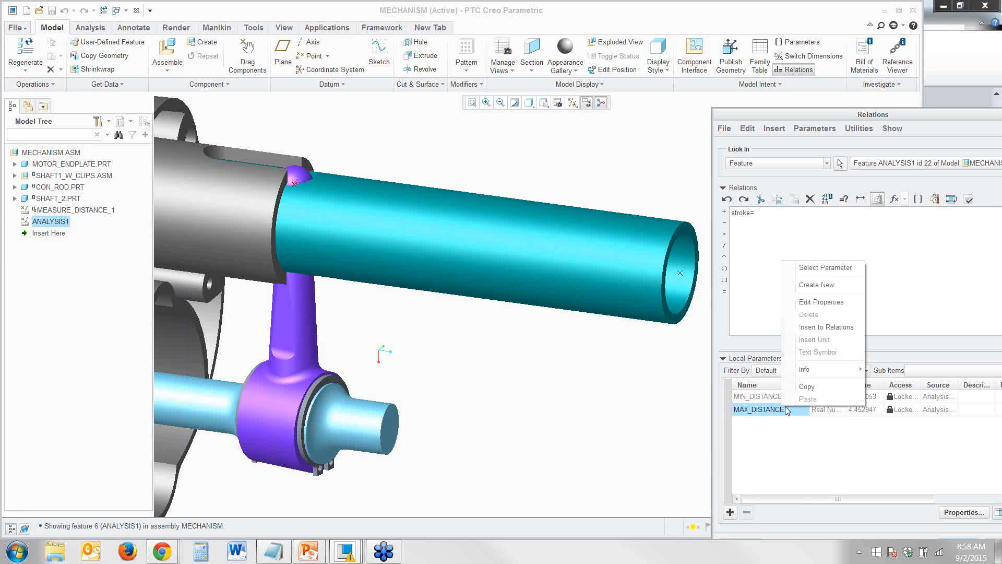
{"action": "left_click", "coordinate": [832, 325]}
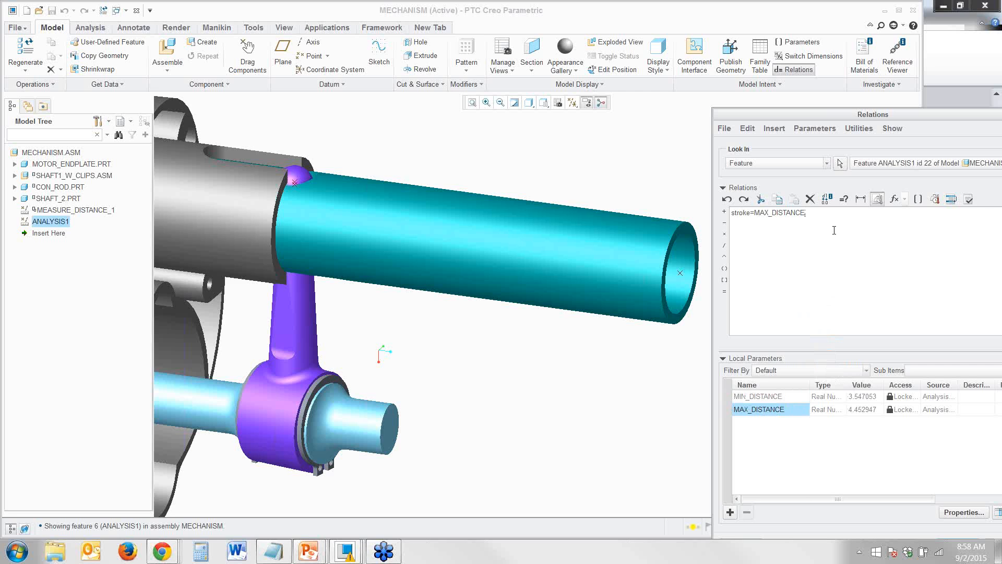
{"action": "right_click", "coordinate": [774, 398]}
{"action": "left_click", "coordinate": [809, 317]}
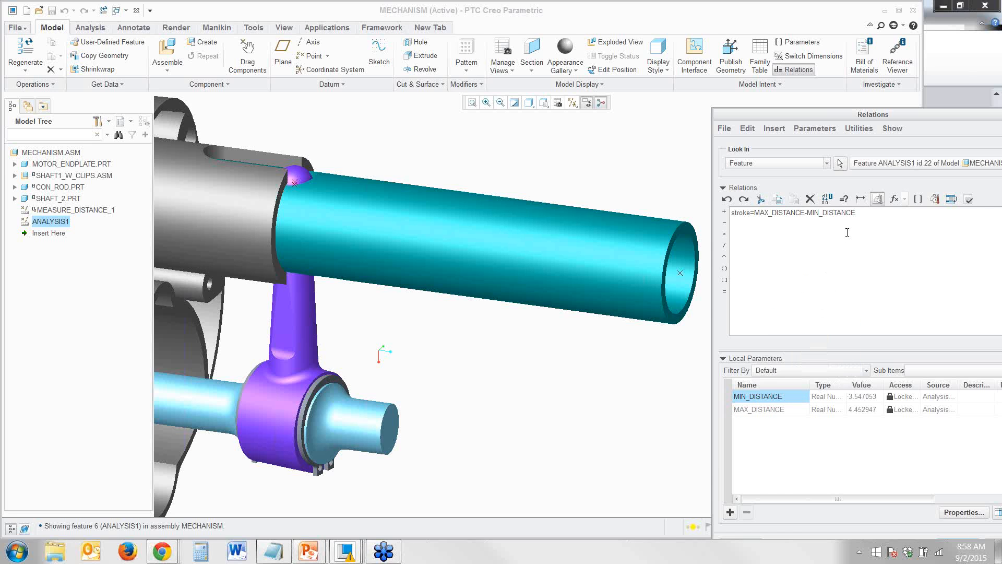
- Verify the stroke relation and accept the relations
{"action": "left_click_drag", "start_coordinate": [956, 114], "coordinate": [726, 103]}
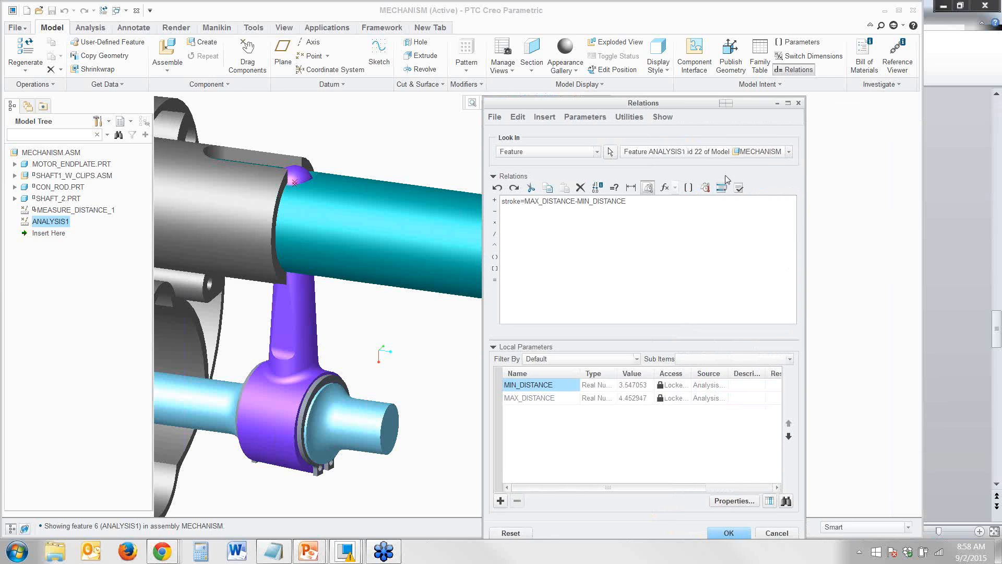
{"action": "left_click", "coordinate": [740, 189]}
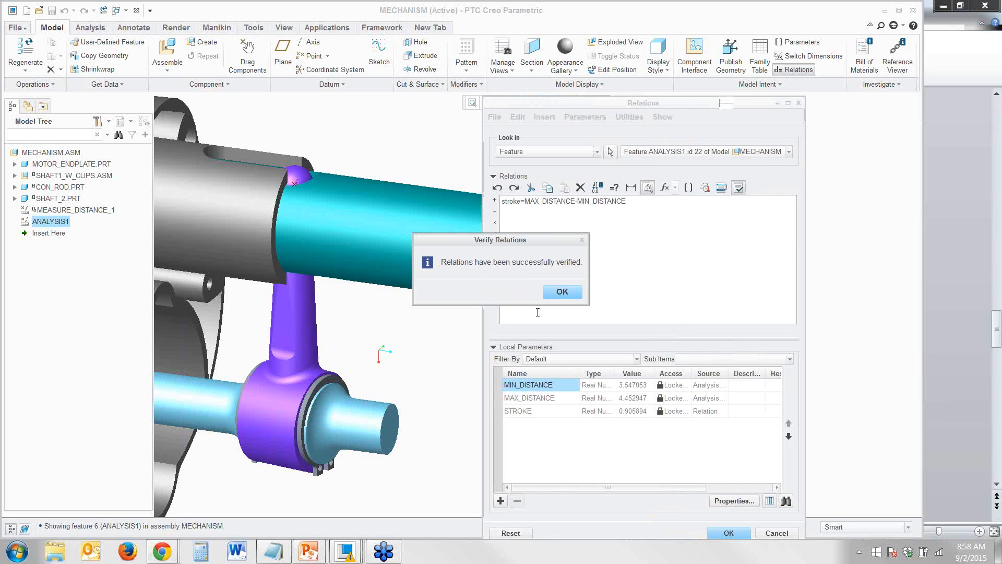
{"action": "left_click", "coordinate": [561, 292]}
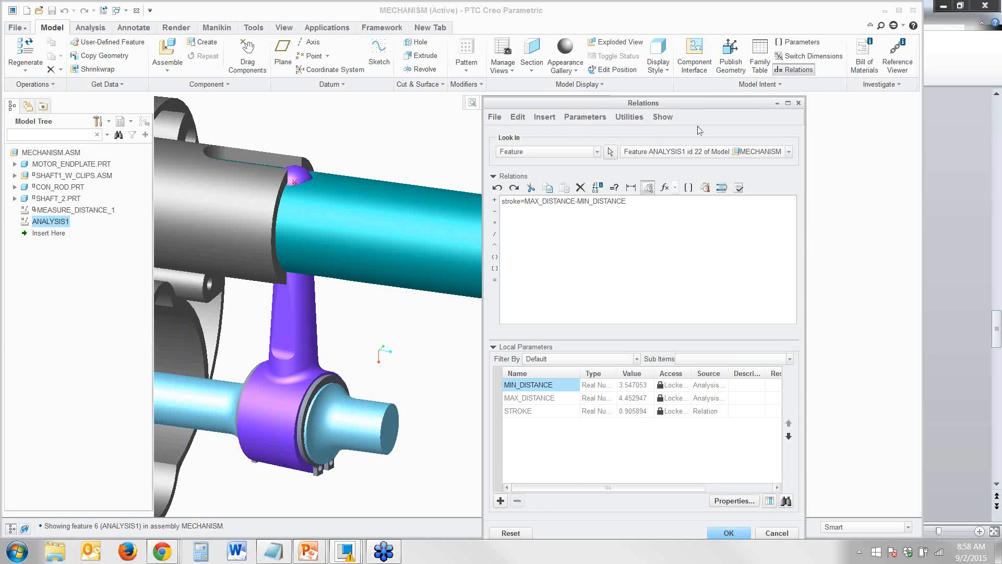
{"action": "left_click_drag", "start_coordinate": [706, 103], "coordinate": [697, 52]}
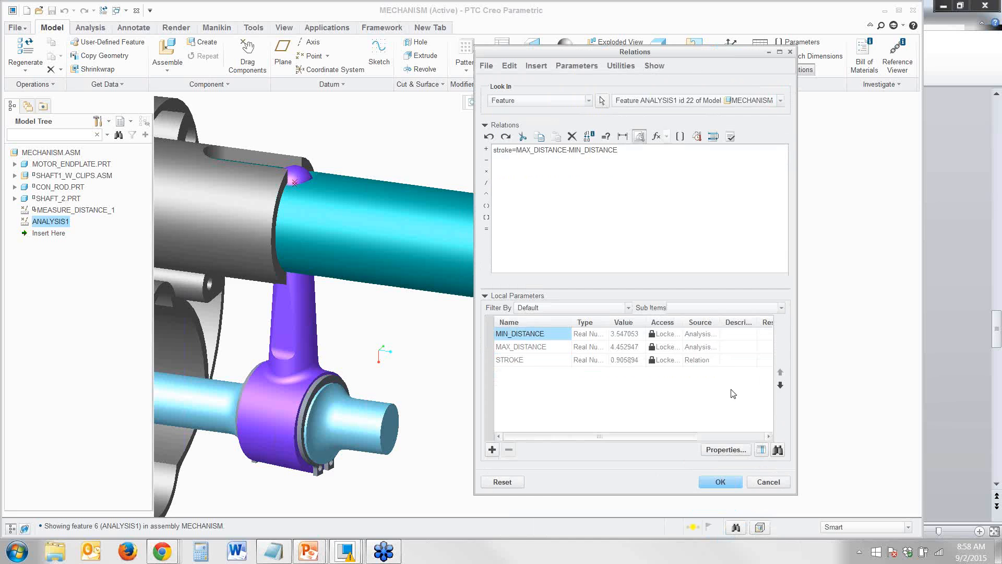
{"action": "left_click", "coordinate": [727, 482]}
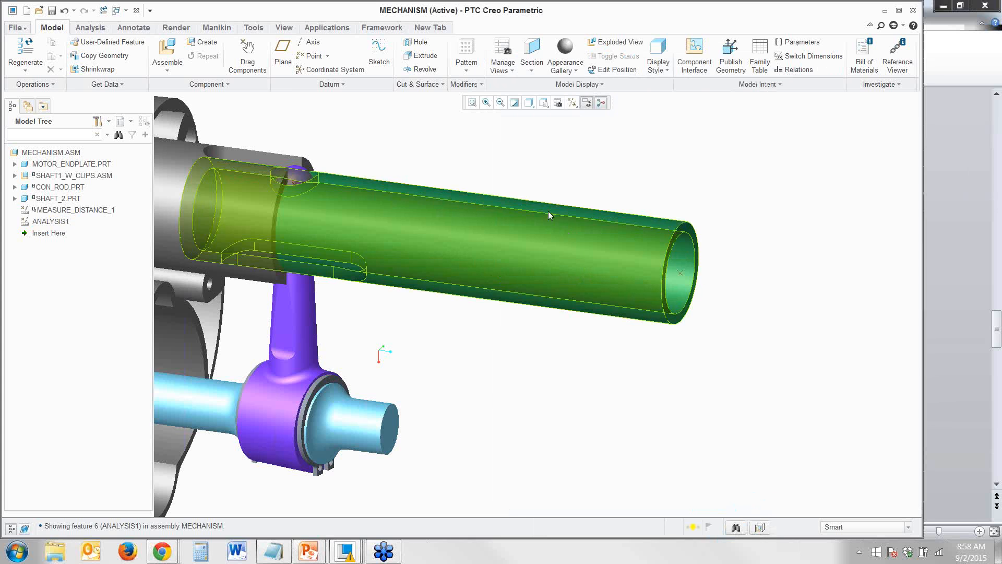
- Start a sensitivity analysis and choose STROKE:ANALYSIS1 as the parameter to plot
{"action": "left_click", "coordinate": [91, 29]}
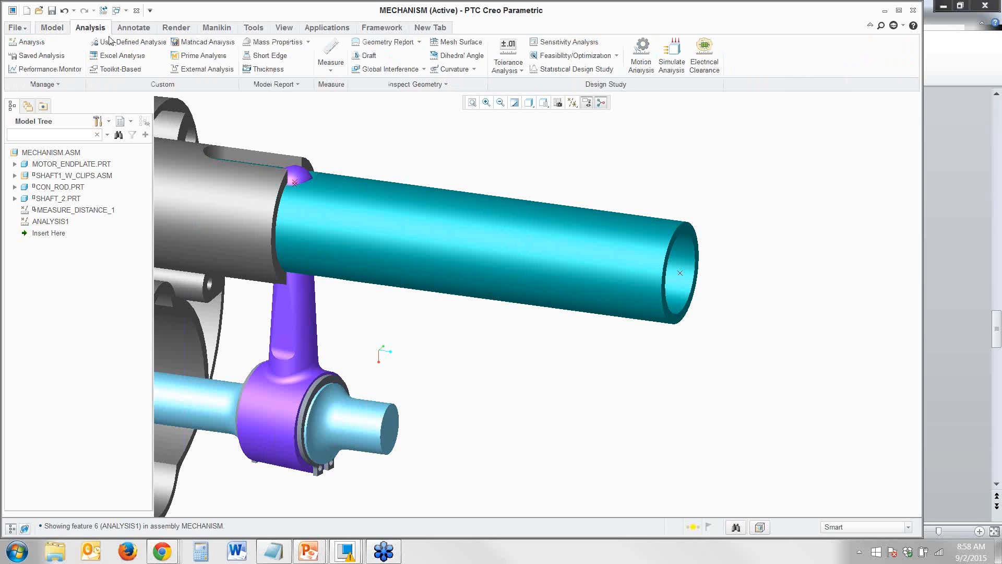
{"action": "left_click", "coordinate": [559, 43]}
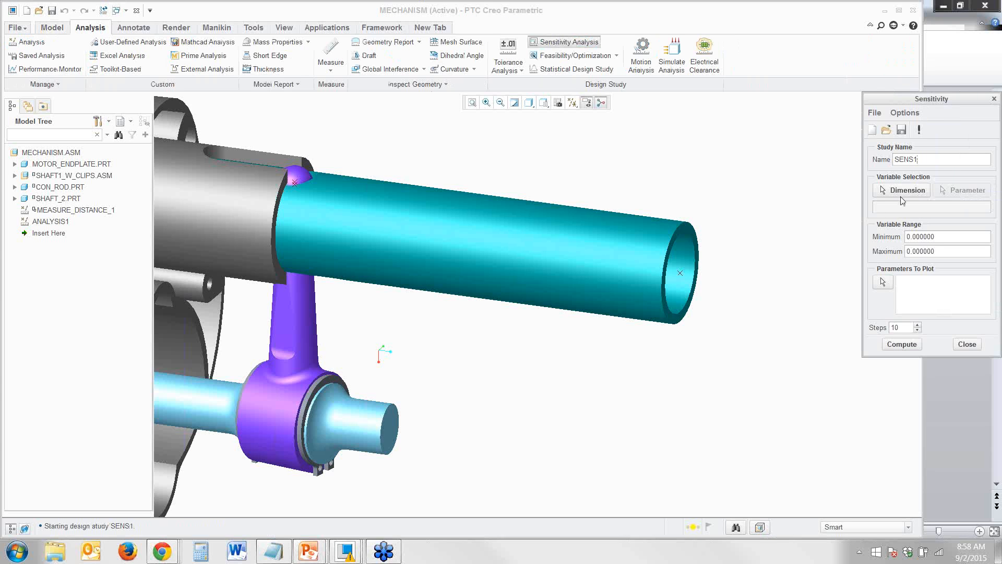
{"action": "left_click", "coordinate": [882, 282]}
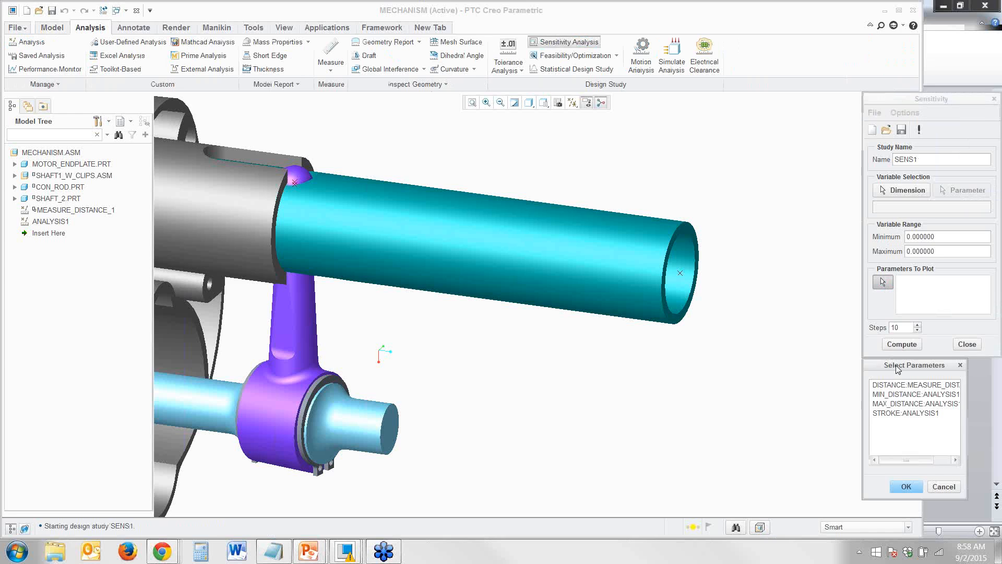
{"action": "left_click", "coordinate": [894, 413]}
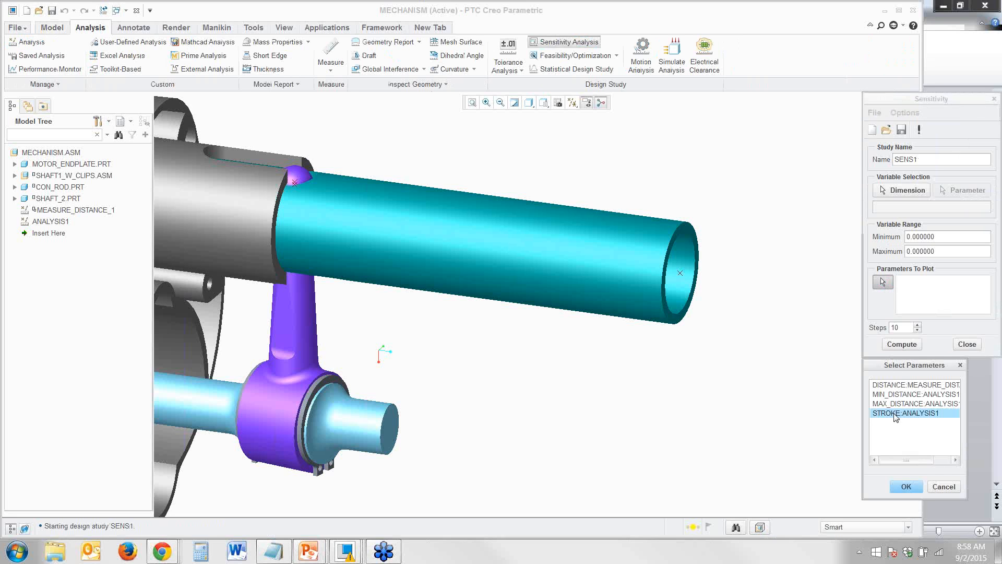
{"action": "left_click", "coordinate": [908, 487]}
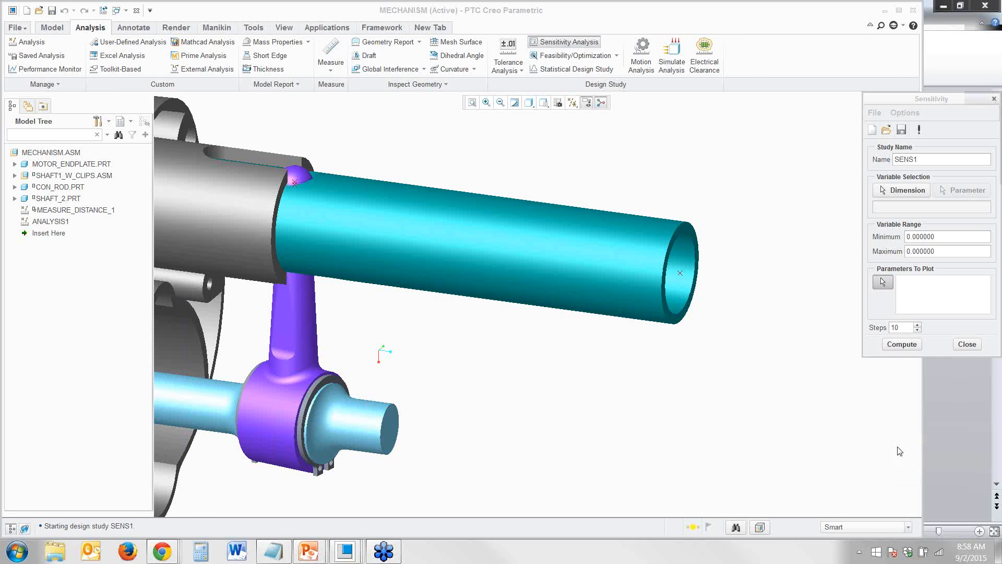
- Select the angle dimension of the SHAFT_1 protrusion inside the connecting rod's lower end as the study variable
{"action": "left_click", "coordinate": [908, 191]}
{"action": "right_click", "coordinate": [300, 435]}
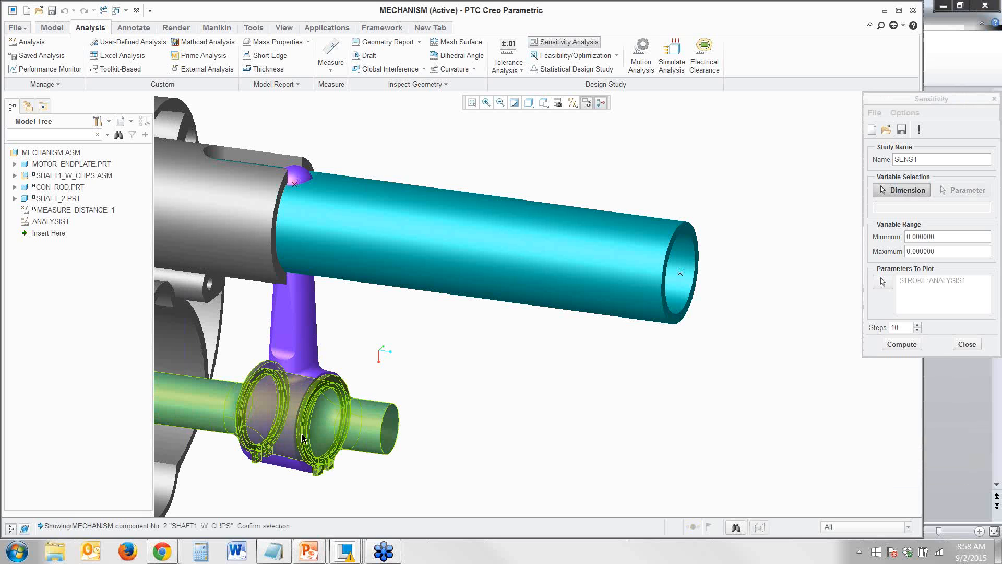
{"action": "right_click", "coordinate": [300, 434]}
{"action": "right_click", "coordinate": [288, 439]}
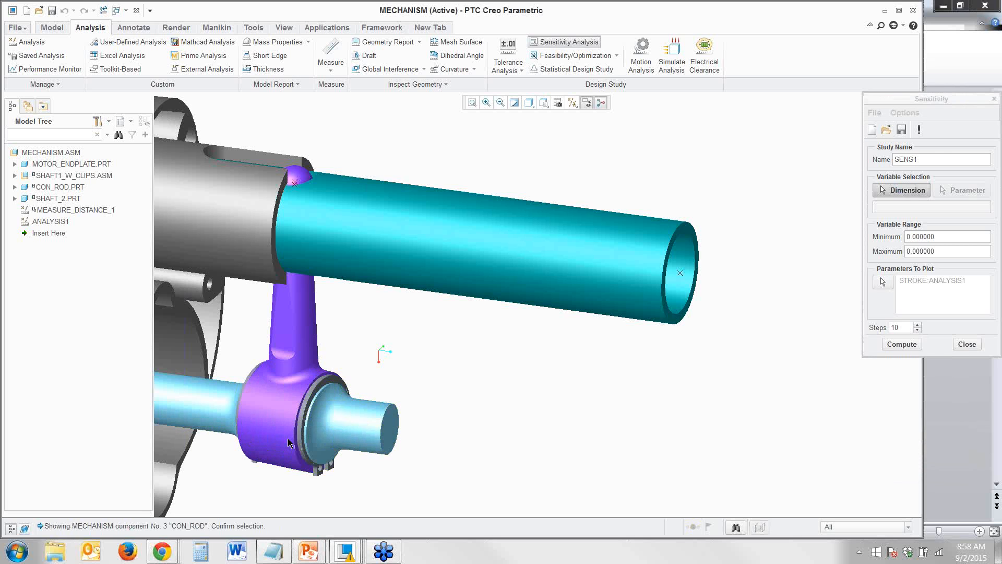
{"action": "right_click", "coordinate": [288, 439]}
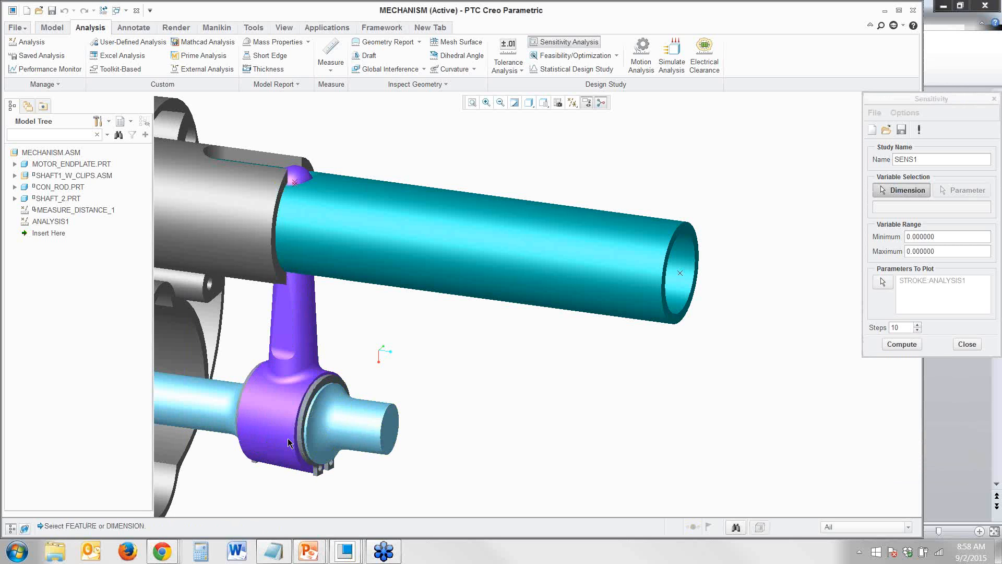
{"action": "left_click", "coordinate": [289, 443]}
{"action": "left_click", "coordinate": [309, 457]}
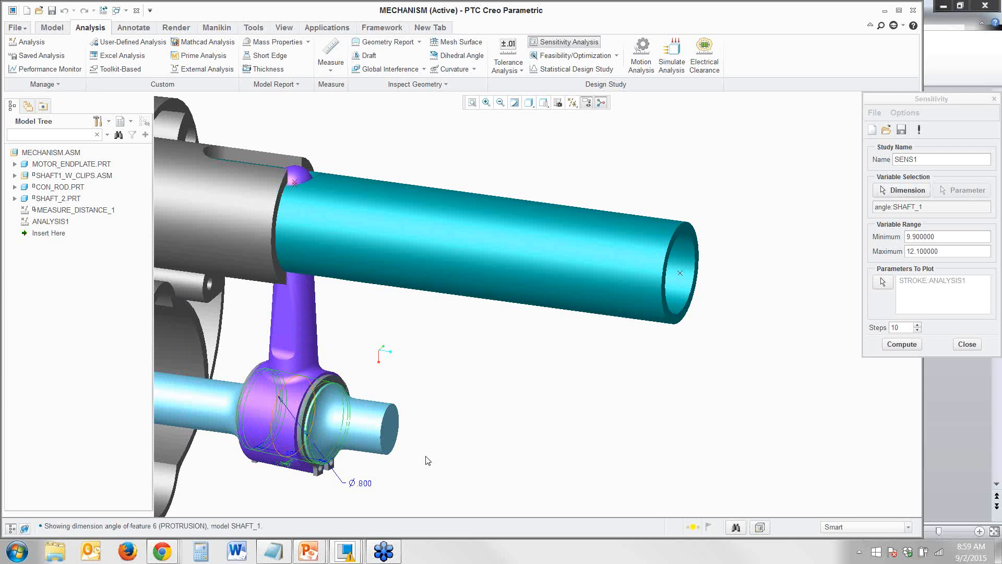
{"action": "middle_click_drag", "start_coordinate": [482, 419], "coordinate": [496, 424]}
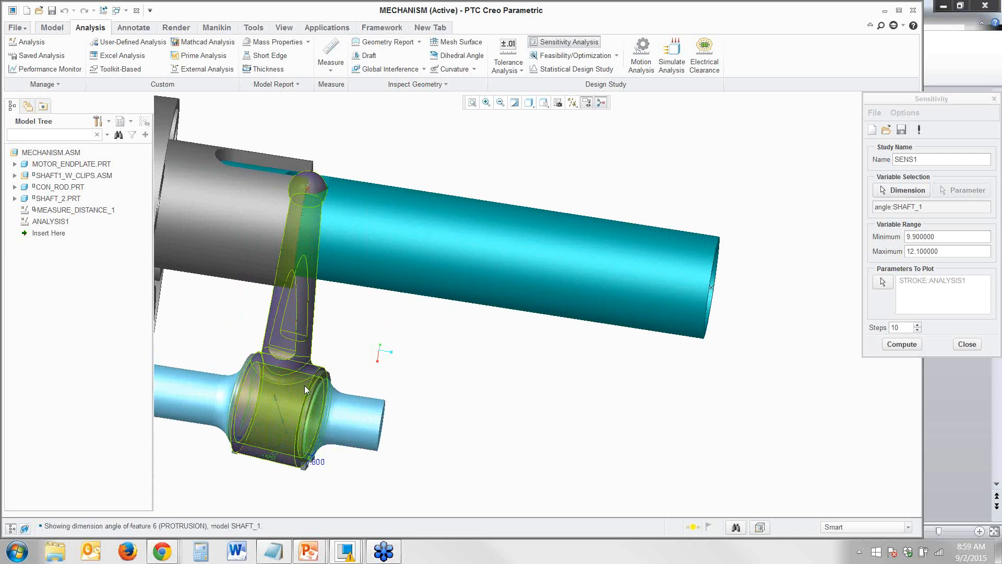
{"action": "left_click", "coordinate": [242, 425]}
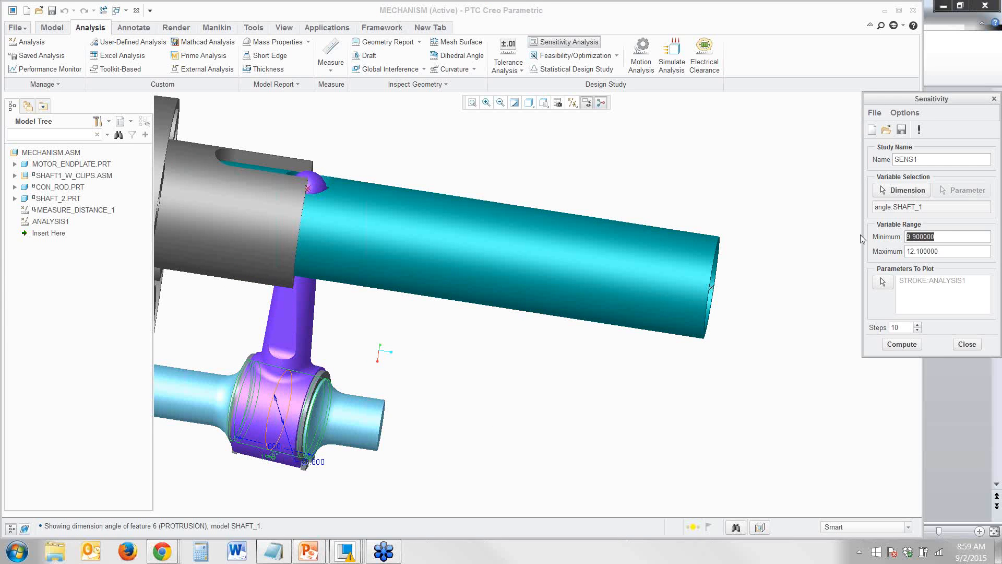
- Set the angle's variable range from 4 to 14 and the number of steps to 5
{"action": "type", "text": "4"}
{"action": "left_click_drag", "start_coordinate": [939, 251], "coordinate": [906, 252]}
{"action": "type", "text": "1"}
{"action": "left_click_drag", "start_coordinate": [908, 327], "coordinate": [886, 328]}
{"action": "type", "text": "5"}
- Compute the sensitivity plot of stroke against the shaft angle, and close the graph and the study
{"action": "left_click", "coordinate": [894, 343]}
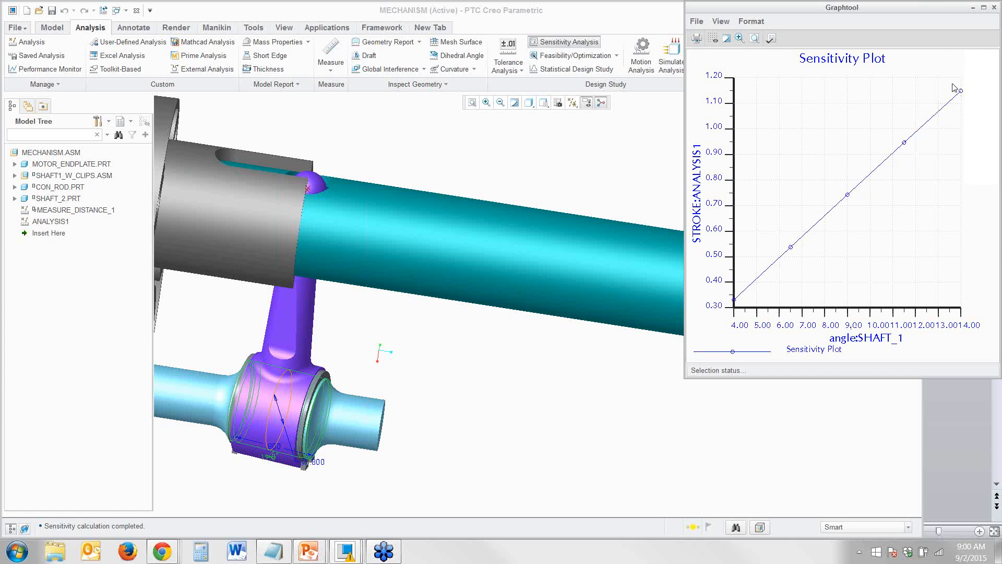
{"action": "left_click", "coordinate": [995, 8]}
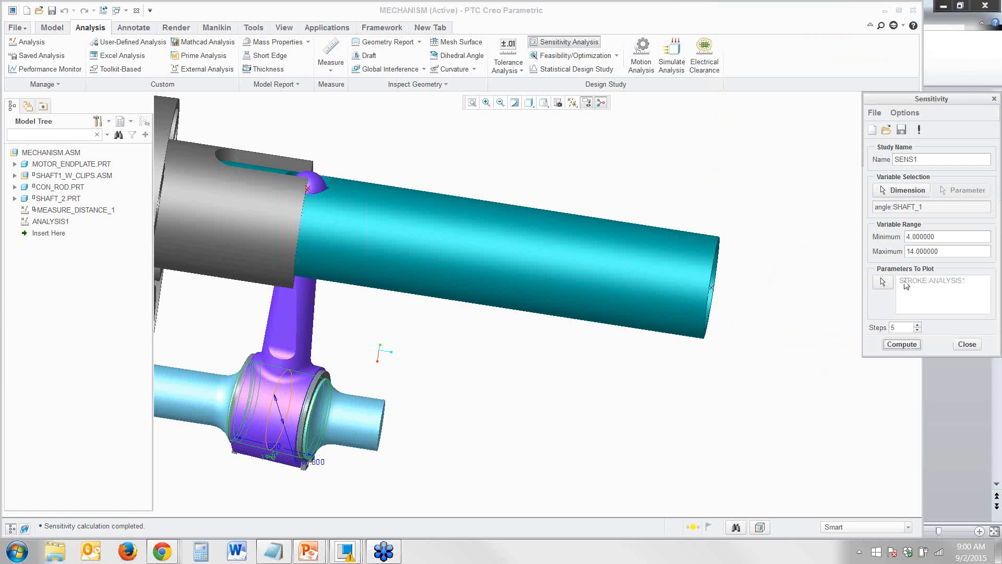
{"action": "left_click", "coordinate": [967, 344]}
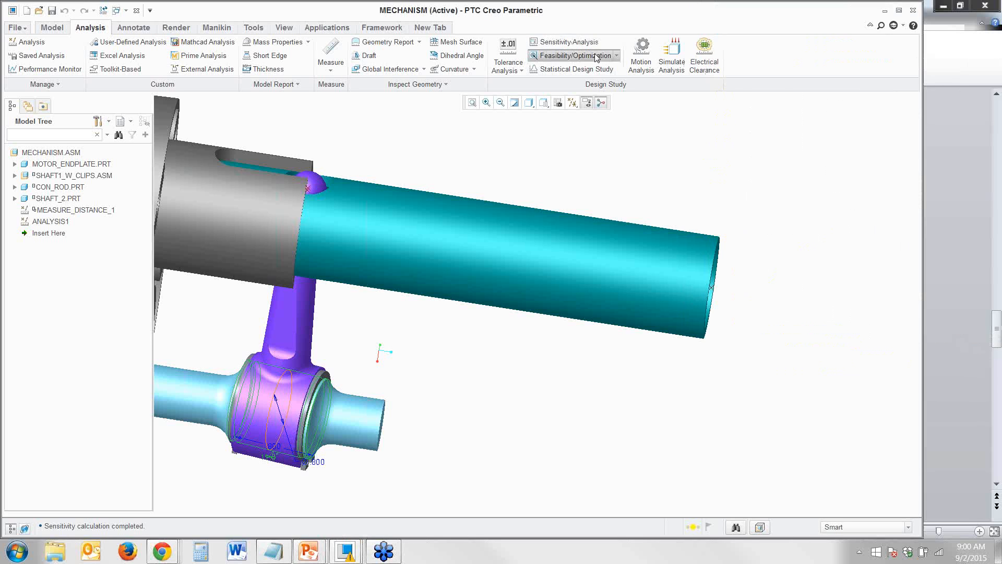
- Start a feasibility study and add a design constraint that sets STROKE:ANALYSIS1 equal to 1.05
{"action": "left_click", "coordinate": [574, 55]}
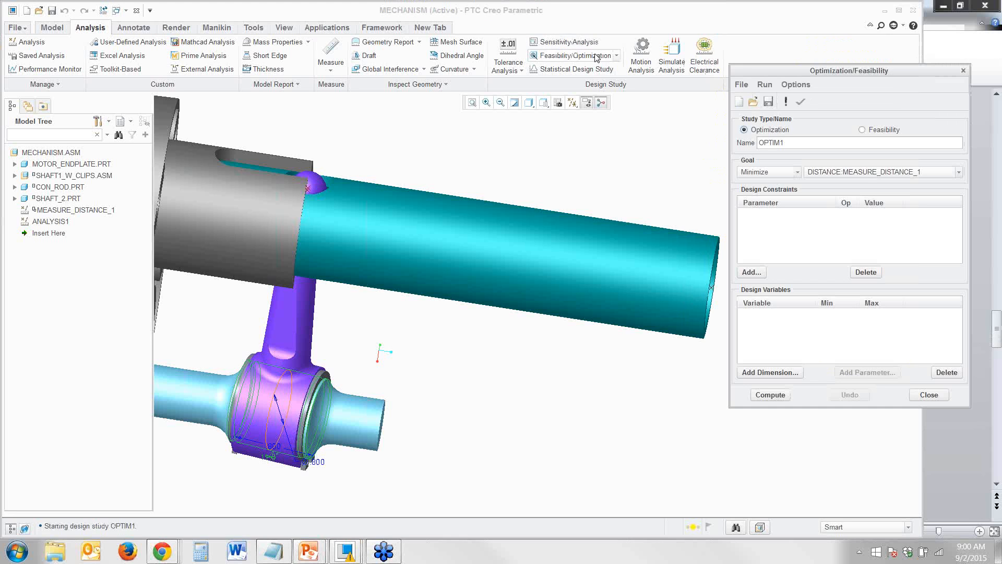
{"action": "left_click", "coordinate": [862, 130]}
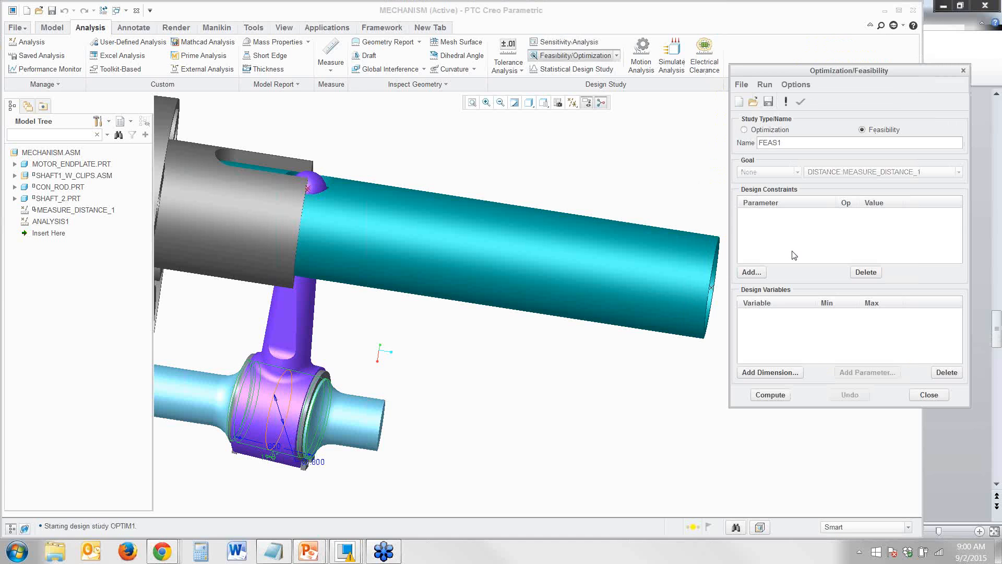
{"action": "left_click", "coordinate": [750, 272]}
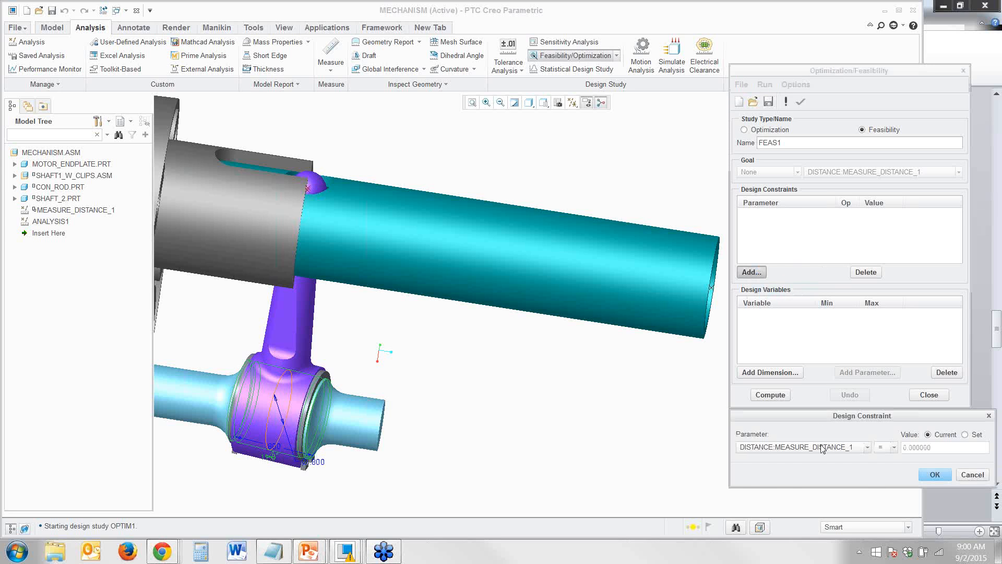
{"action": "left_click", "coordinate": [821, 448]}
{"action": "left_click", "coordinate": [813, 488]}
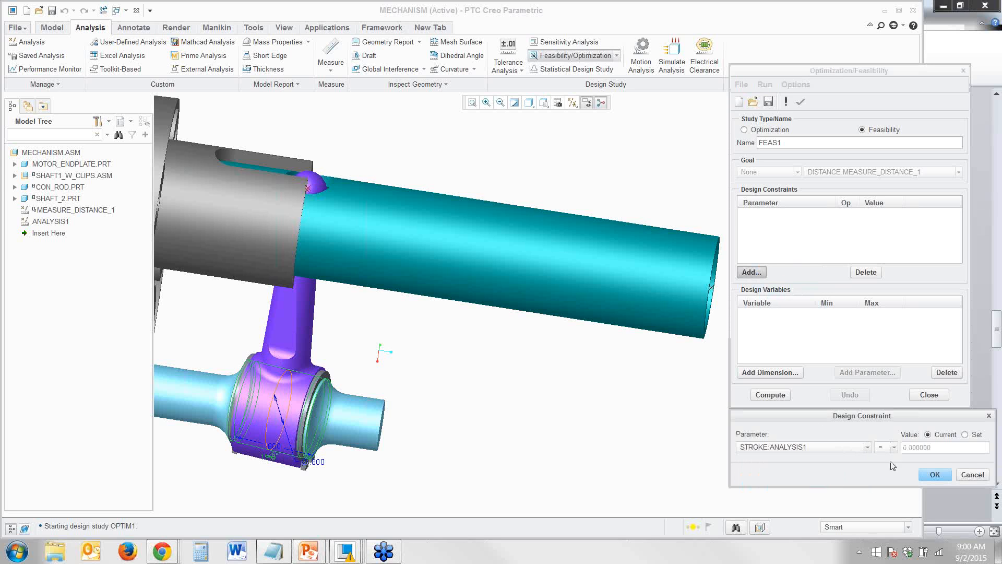
{"action": "left_click", "coordinate": [967, 435]}
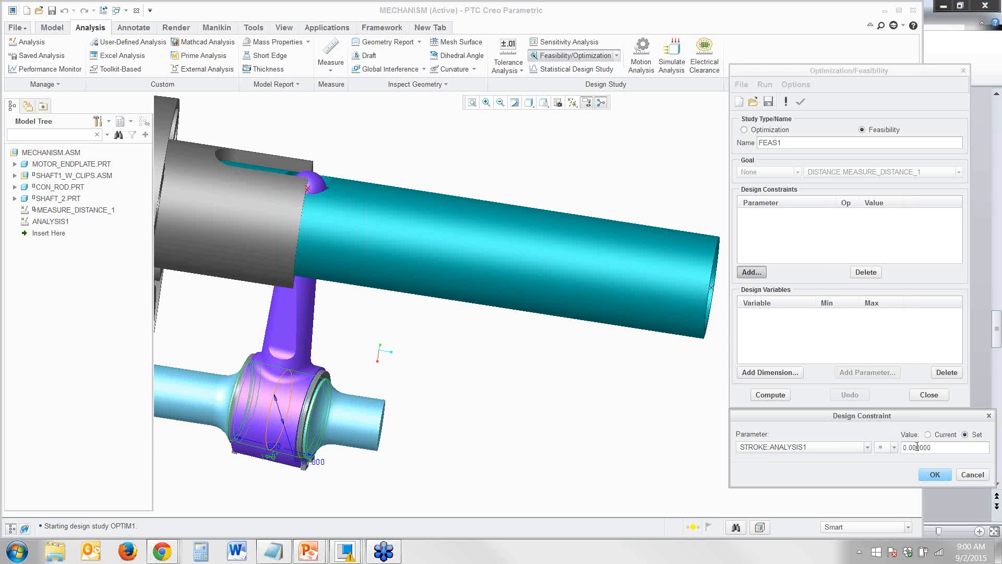
{"action": "double_click", "coordinate": [931, 448]}
{"action": "type", "text": "1.05"}
{"action": "left_click", "coordinate": [935, 475]}
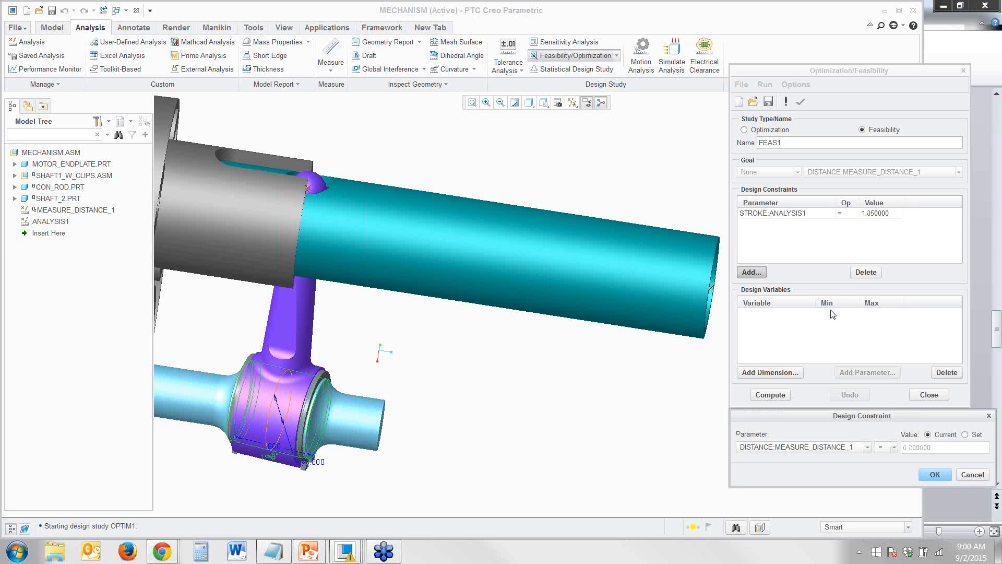
{"action": "left_click", "coordinate": [973, 475]}
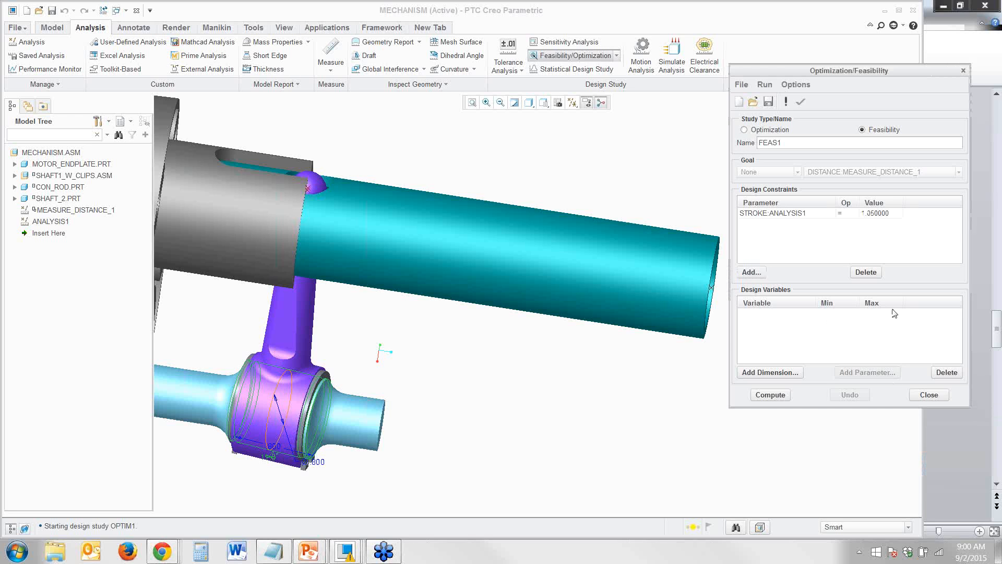
- Set the study's run preference for convergence to 0.001 %
{"action": "left_click", "coordinate": [796, 85]}
{"action": "left_click", "coordinate": [807, 101]}
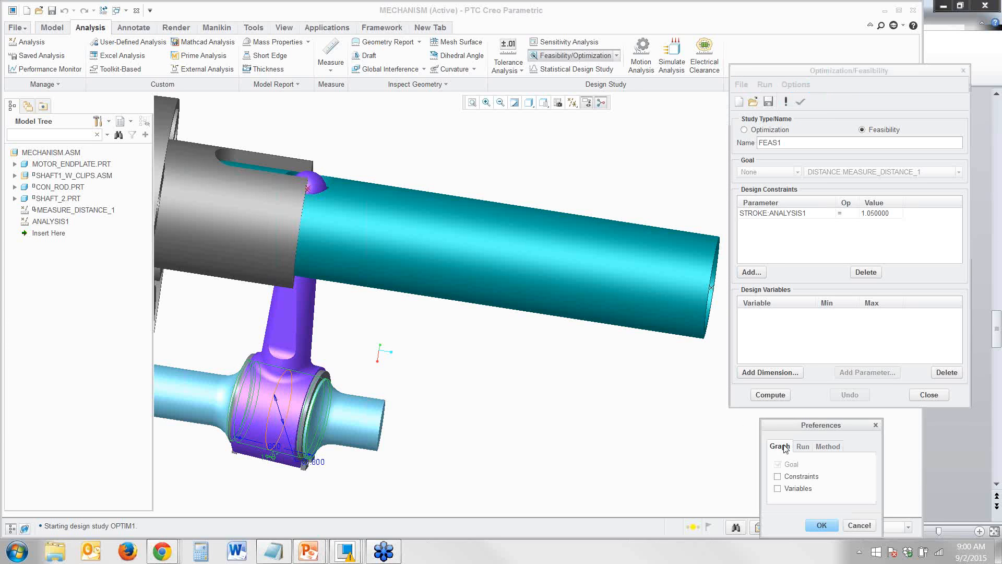
{"action": "left_click", "coordinate": [802, 446]}
{"action": "left_click", "coordinate": [837, 464]}
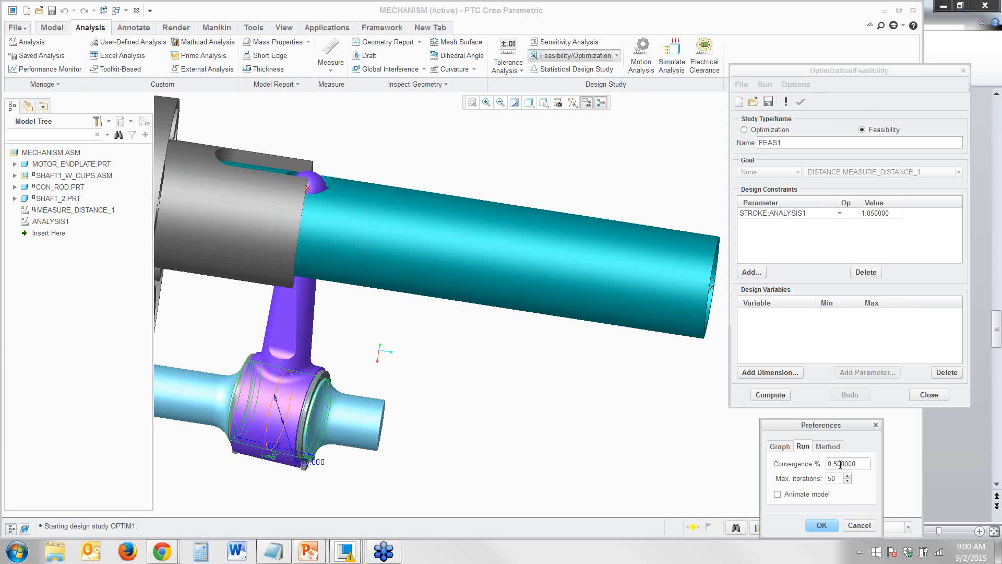
{"action": "key", "text": "BackSpace"}
{"action": "type", "text": "001"}
{"action": "left_click", "coordinate": [829, 524]}
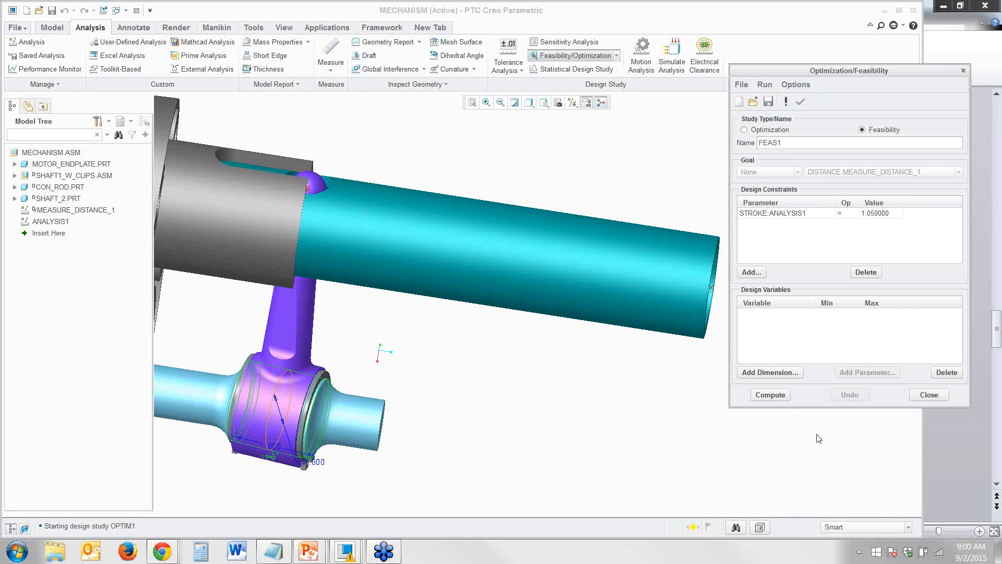
- Add the SHAFT_1 angle dimension as a design variable with a range from 4 to 16
{"action": "left_click", "coordinate": [771, 372]}
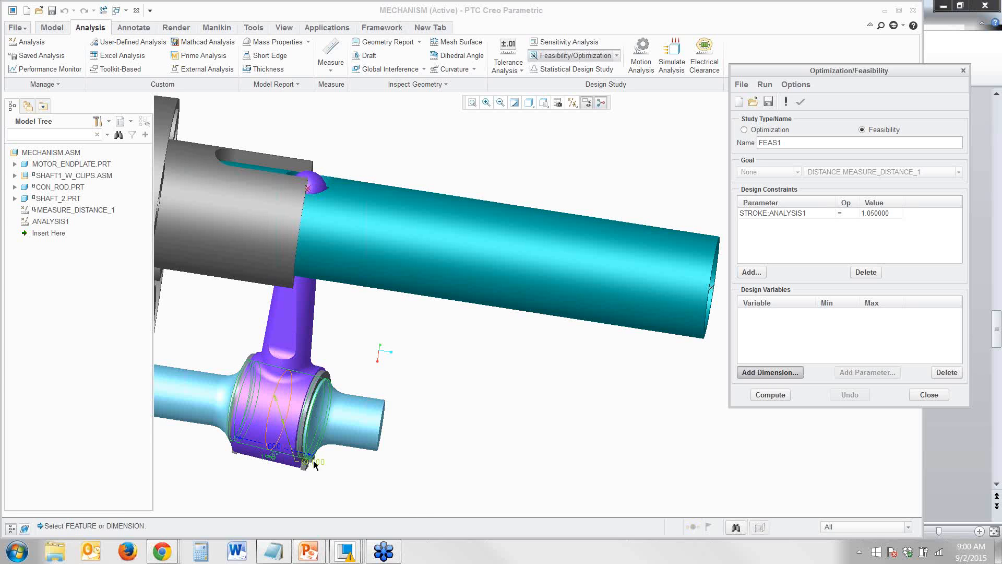
{"action": "left_click", "coordinate": [270, 458]}
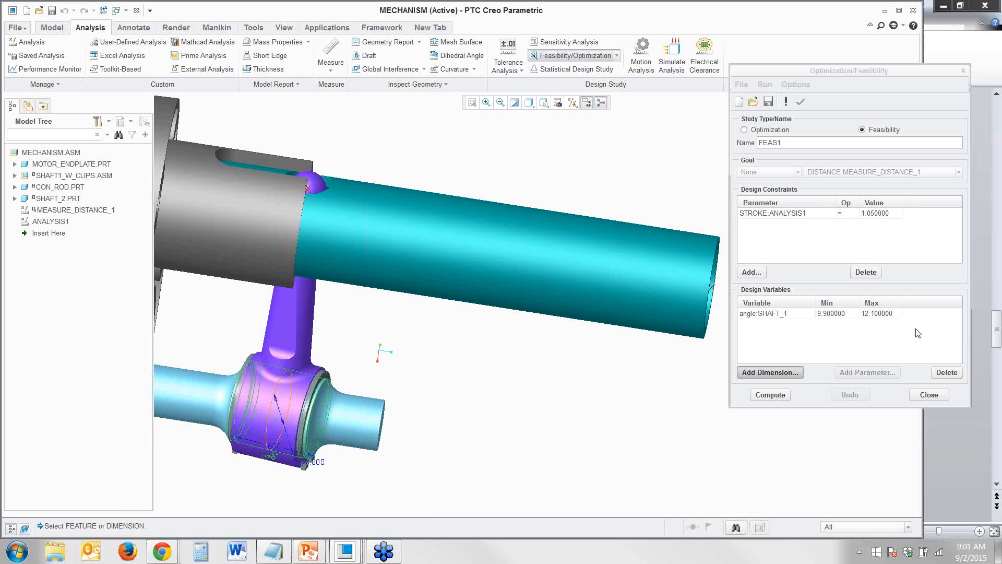
{"action": "double_click", "coordinate": [831, 313]}
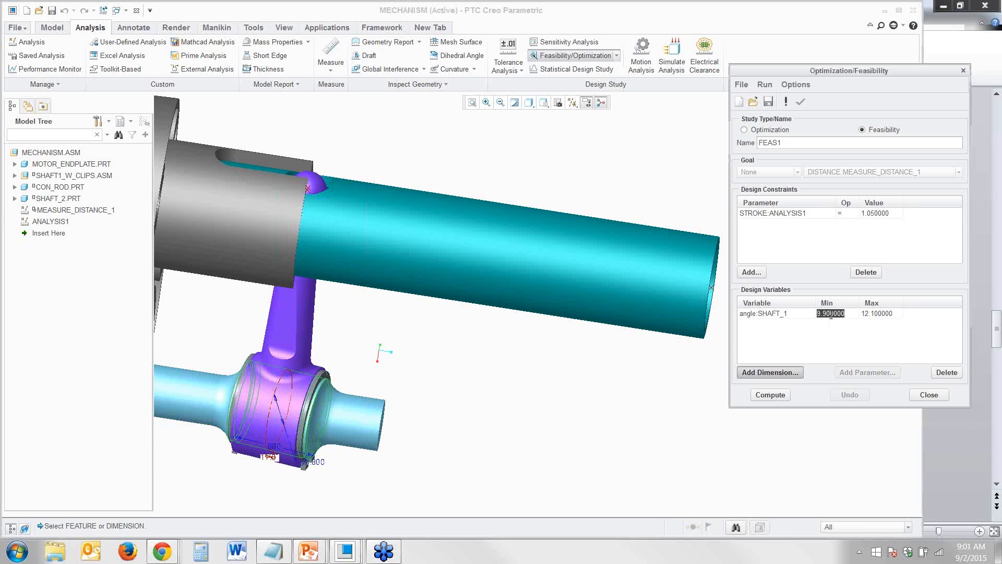
{"action": "type", "text": "4"}
{"action": "key", "text": "Tab"}
{"action": "type", "text": "16"}
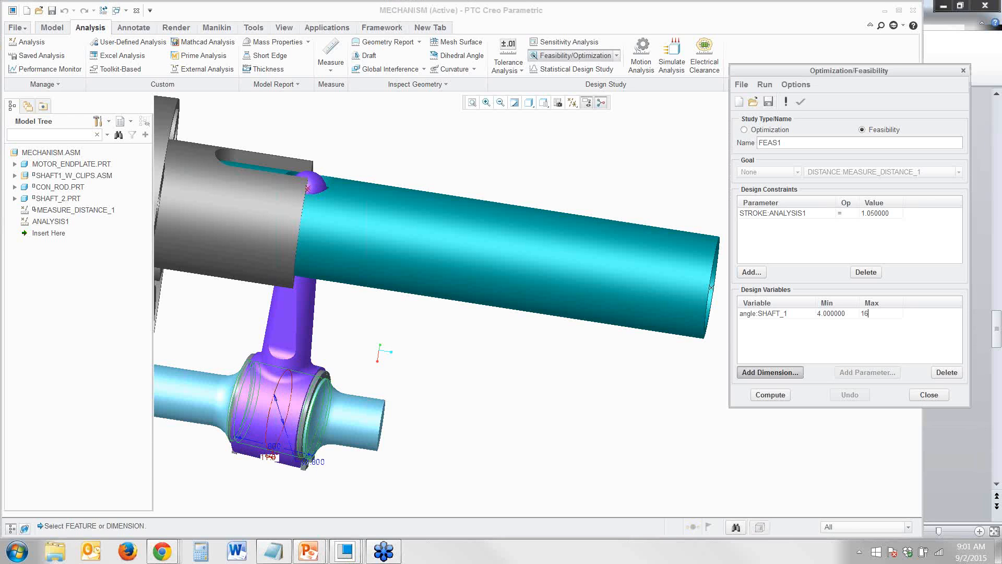
{"action": "key", "text": "Return"}
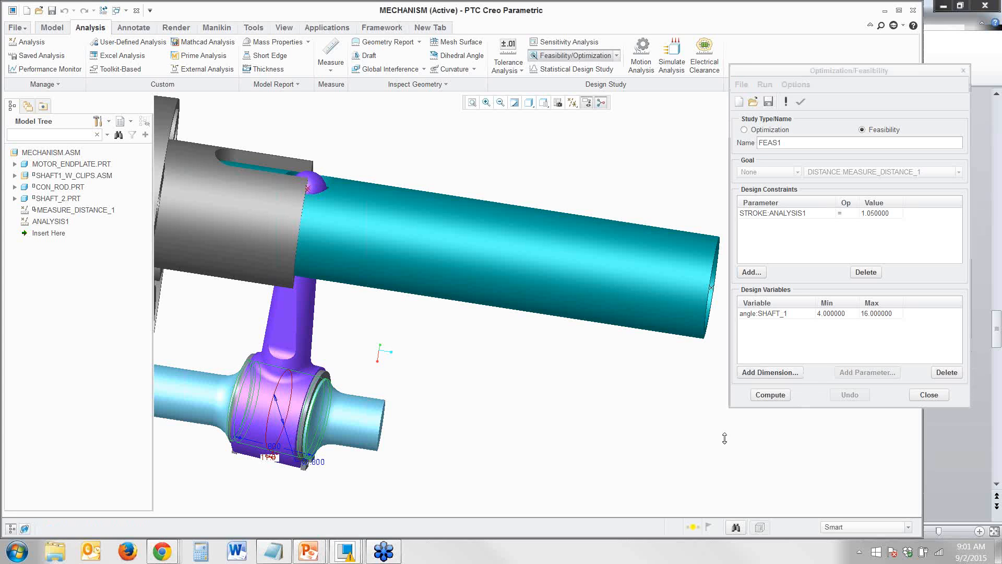
- Compute the feasibility study, close it and keep the resulting model change
{"action": "left_click", "coordinate": [772, 395]}
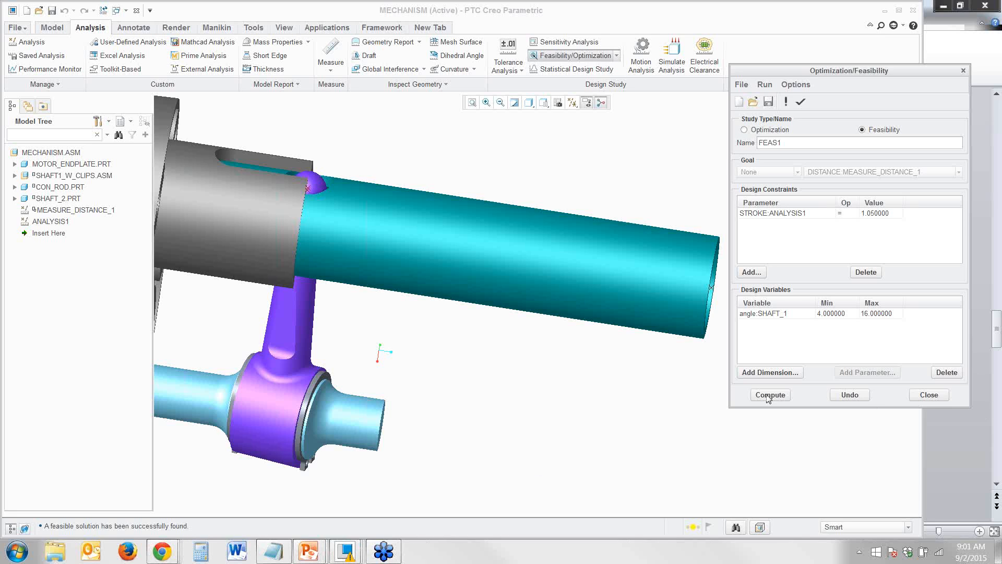
{"action": "left_click", "coordinate": [930, 395]}
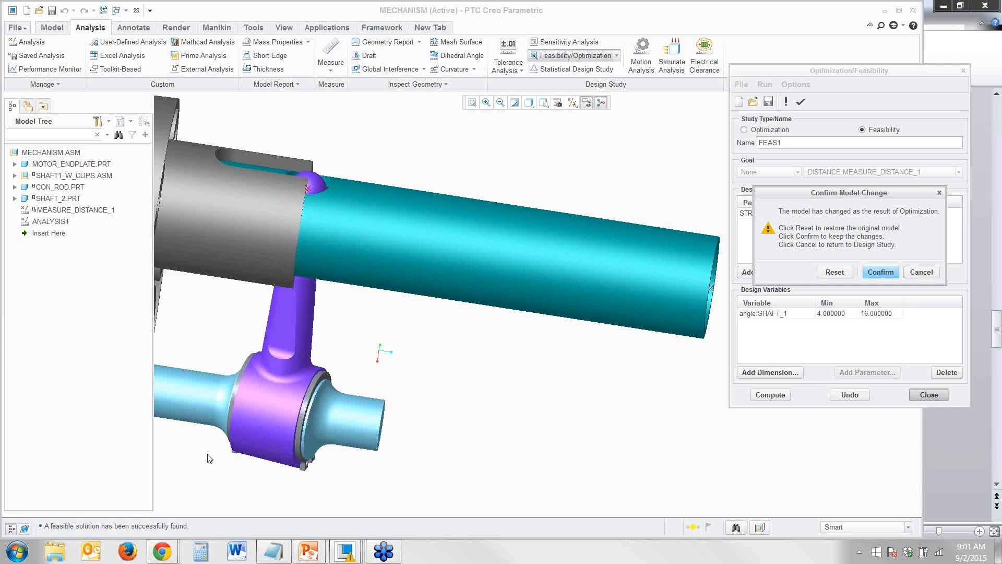
{"action": "left_click", "coordinate": [880, 272]}
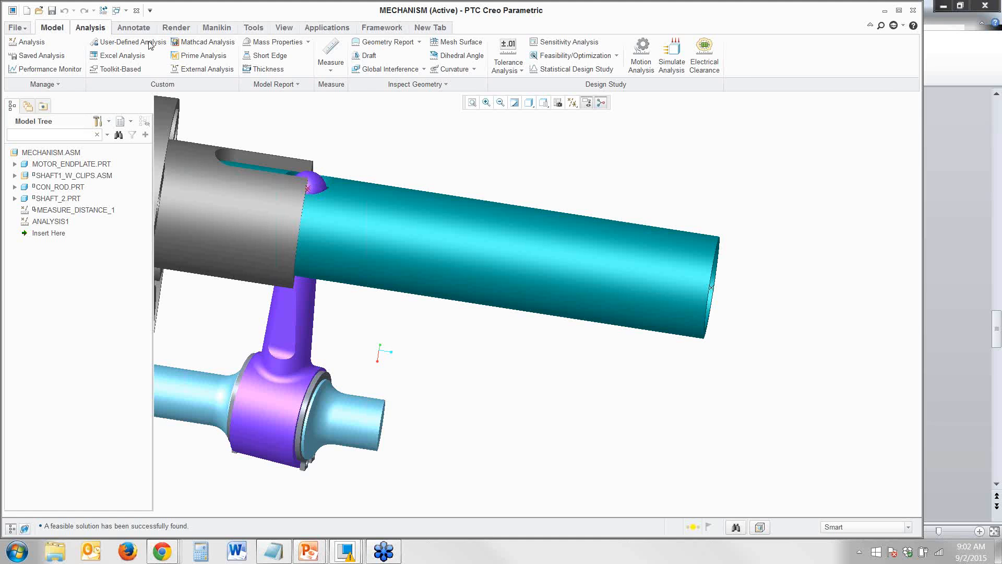
- Check the STROKE value among the parameters of the ANALYSIS1 feature
{"action": "left_click", "coordinate": [52, 27]}
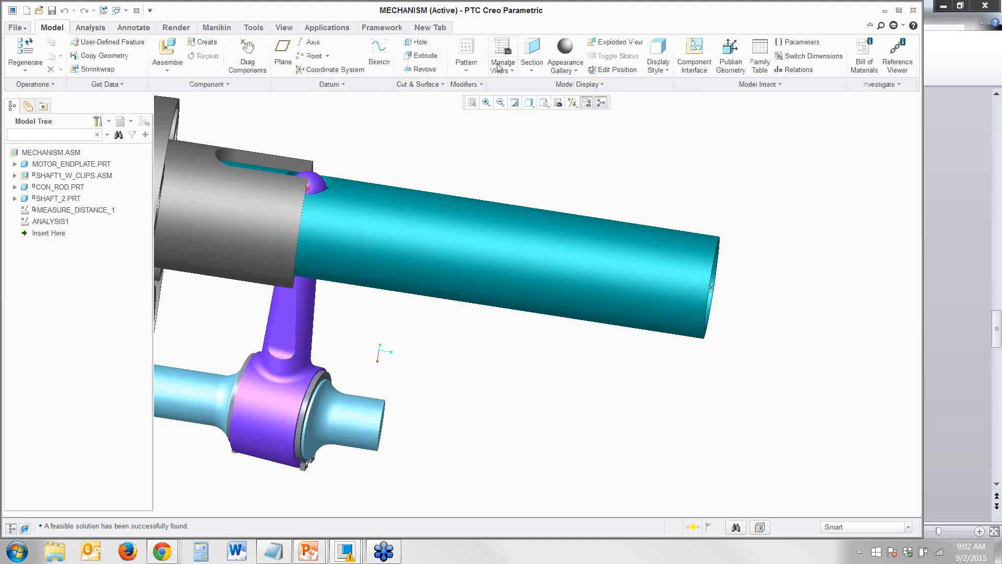
{"action": "left_click", "coordinate": [799, 46]}
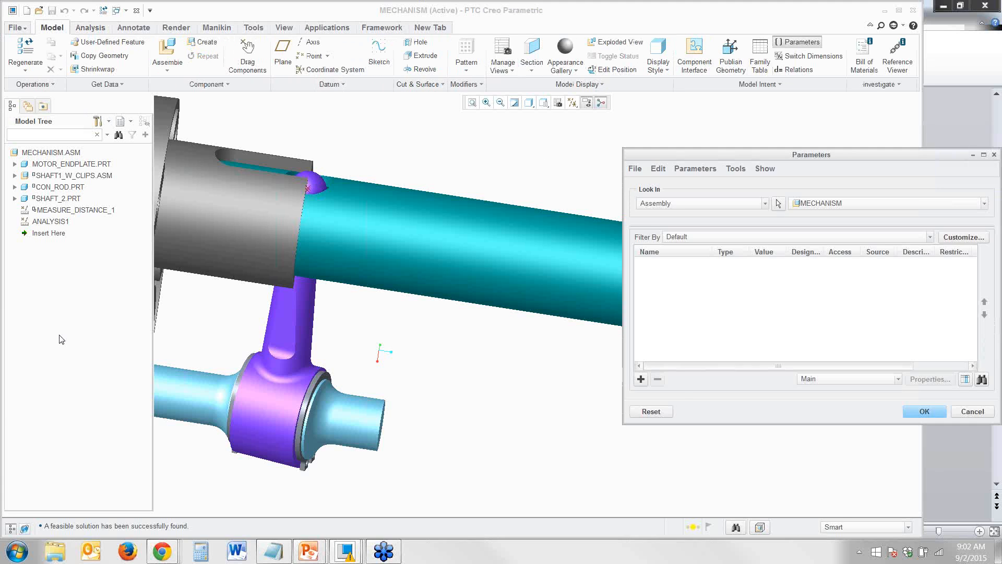
{"action": "left_click", "coordinate": [50, 221]}
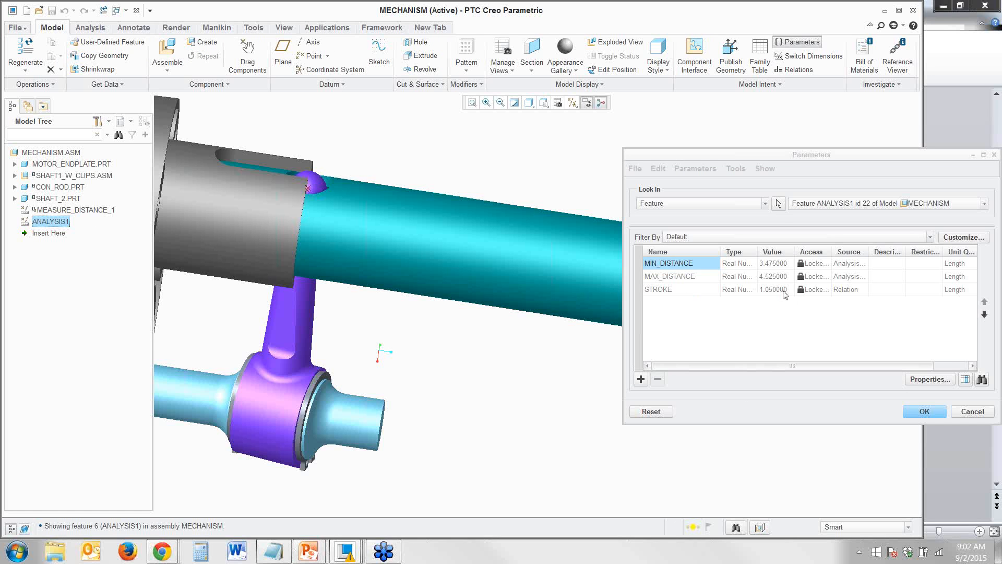
{"action": "left_click", "coordinate": [936, 413]}
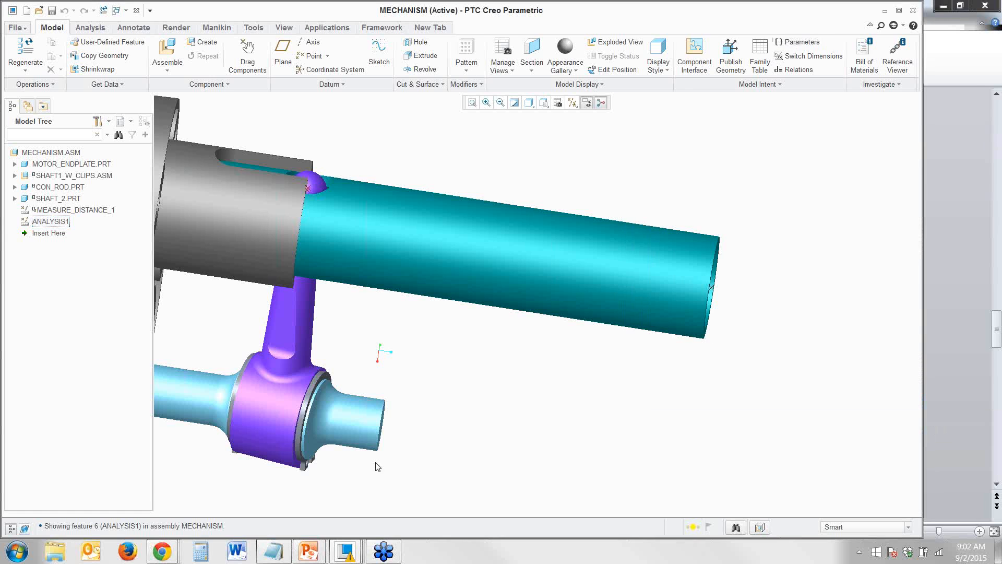
{"action": "left_click", "coordinate": [444, 449]}
- Reopen the design study, switch it to optimization and set its goal to maximize STROKE:ANALYSIS1
{"action": "left_click", "coordinate": [96, 29]}
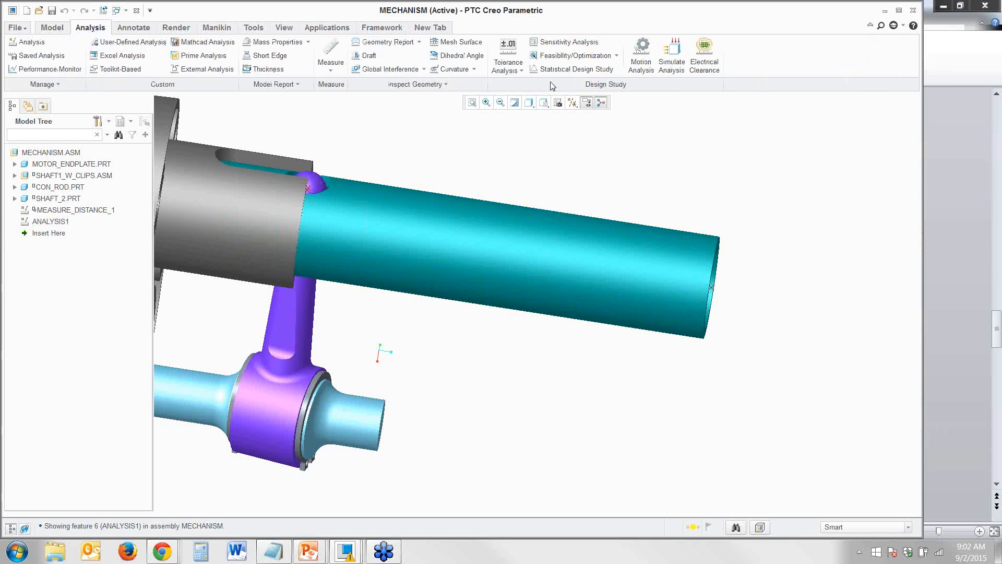
{"action": "left_click", "coordinate": [575, 56]}
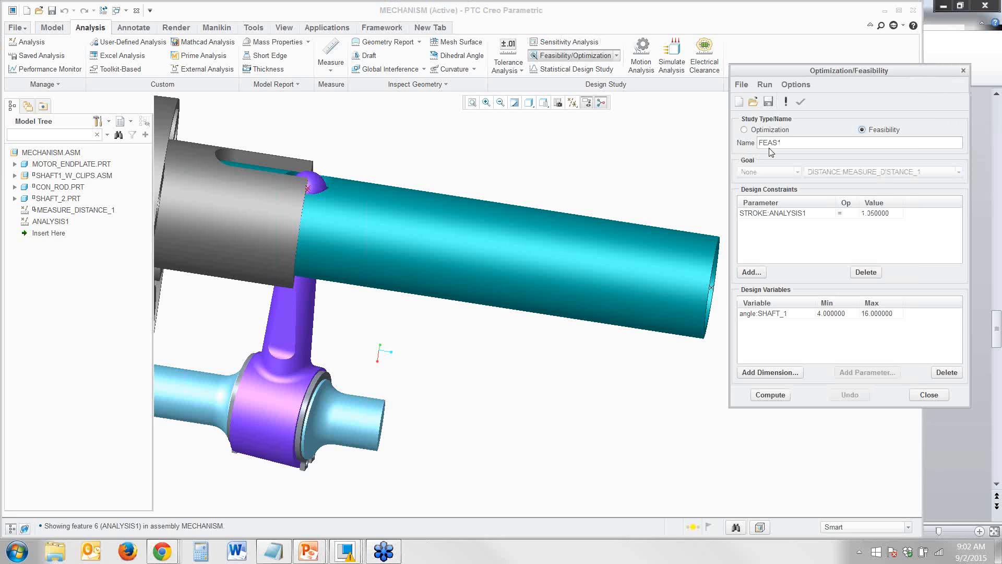
{"action": "left_click", "coordinate": [777, 214]}
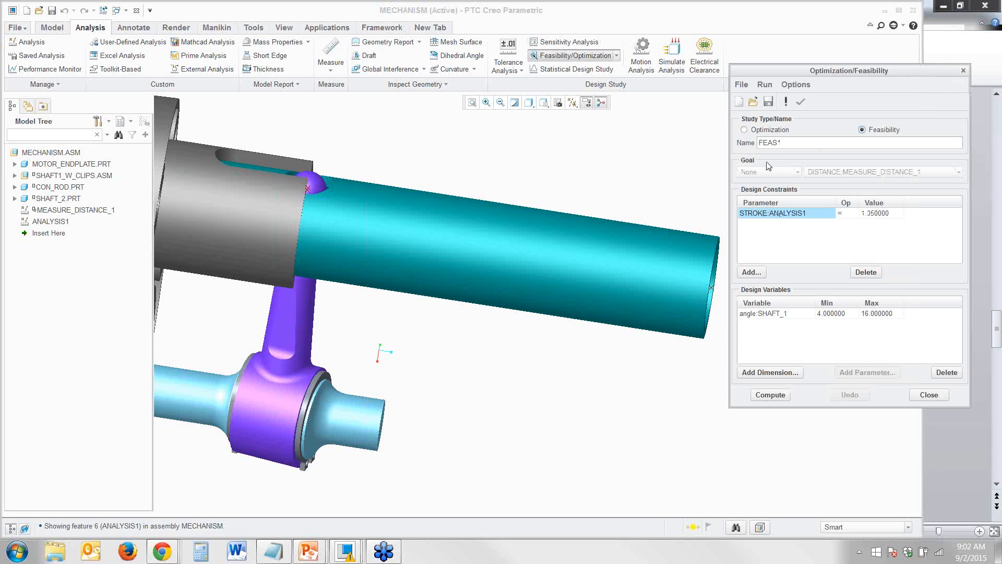
{"action": "left_click", "coordinate": [763, 130]}
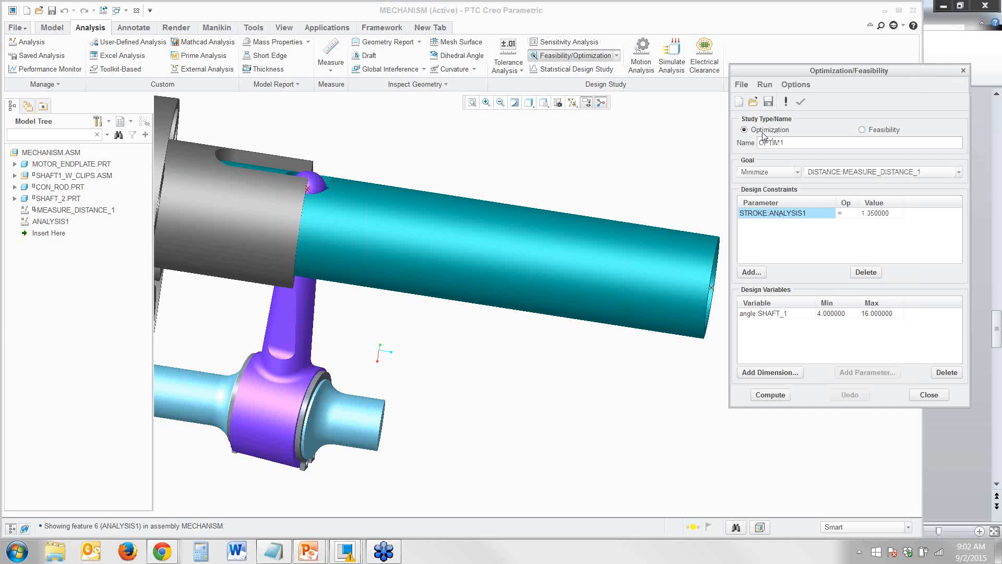
{"action": "left_click", "coordinate": [767, 173]}
{"action": "left_click", "coordinate": [755, 202]}
{"action": "left_click", "coordinate": [846, 173]}
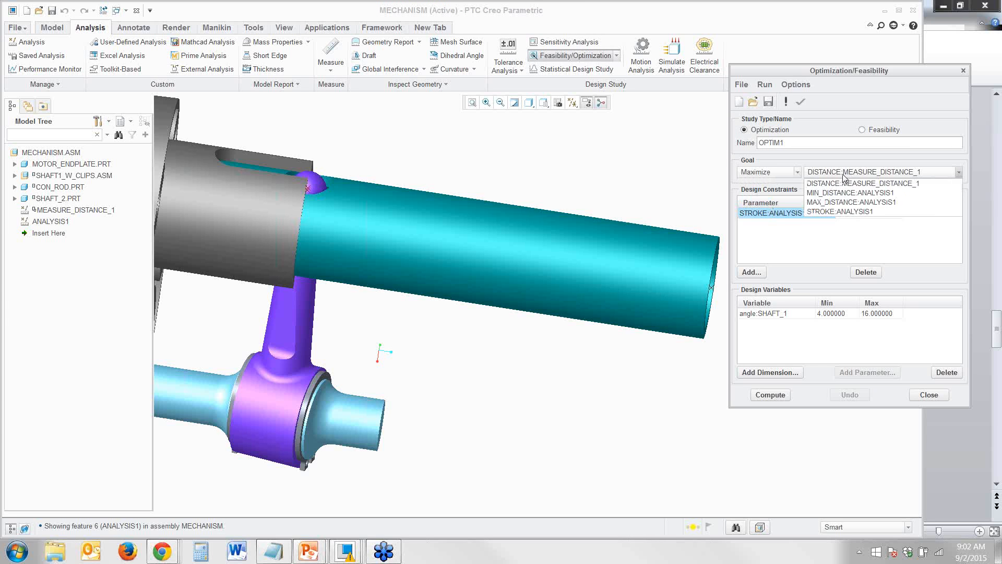
{"action": "left_click", "coordinate": [830, 212]}
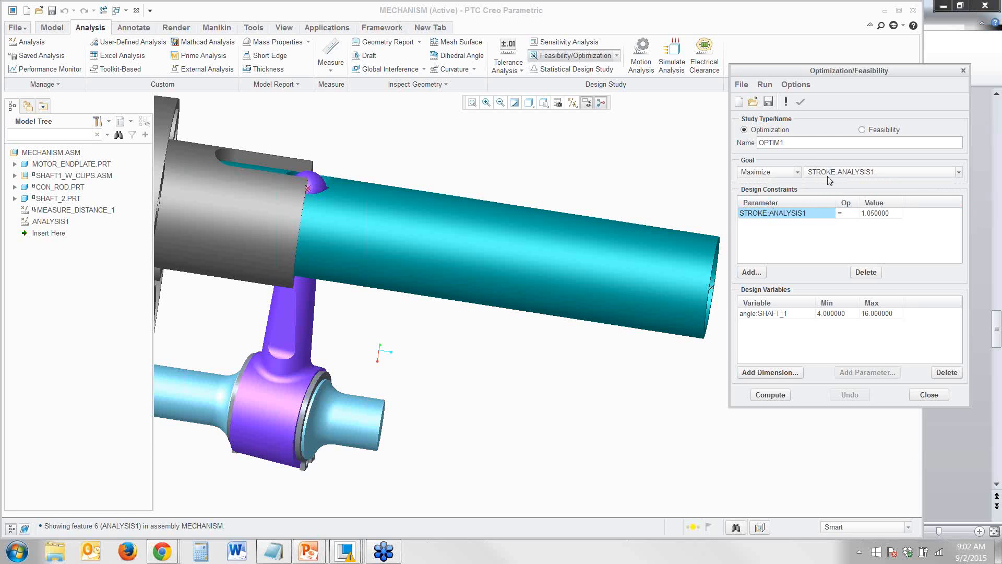
- Delete the STROKE:ANALYSIS1 design constraint from the optimization study
{"action": "left_click", "coordinate": [790, 215]}
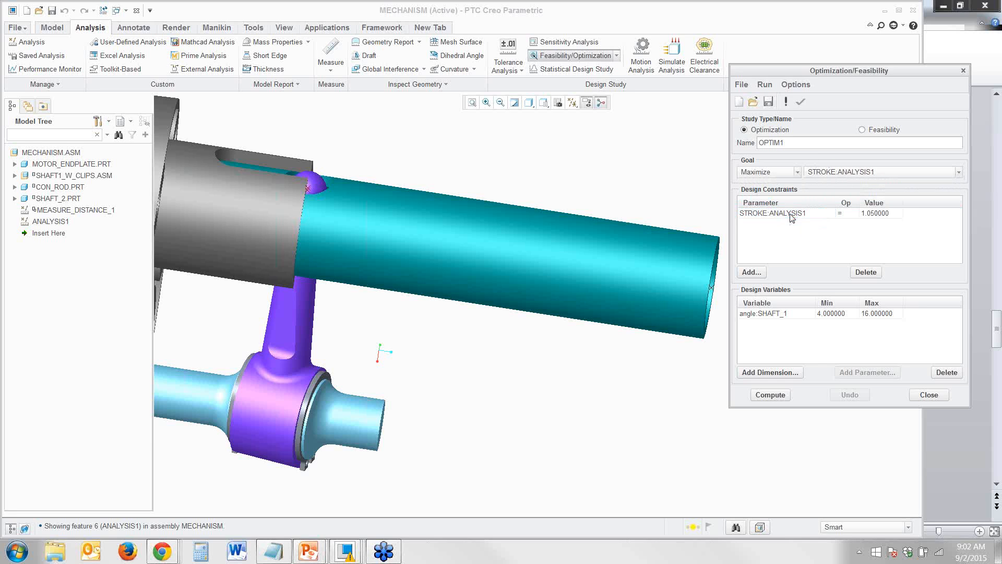
{"action": "left_click", "coordinate": [784, 215]}
{"action": "left_click", "coordinate": [867, 272]}
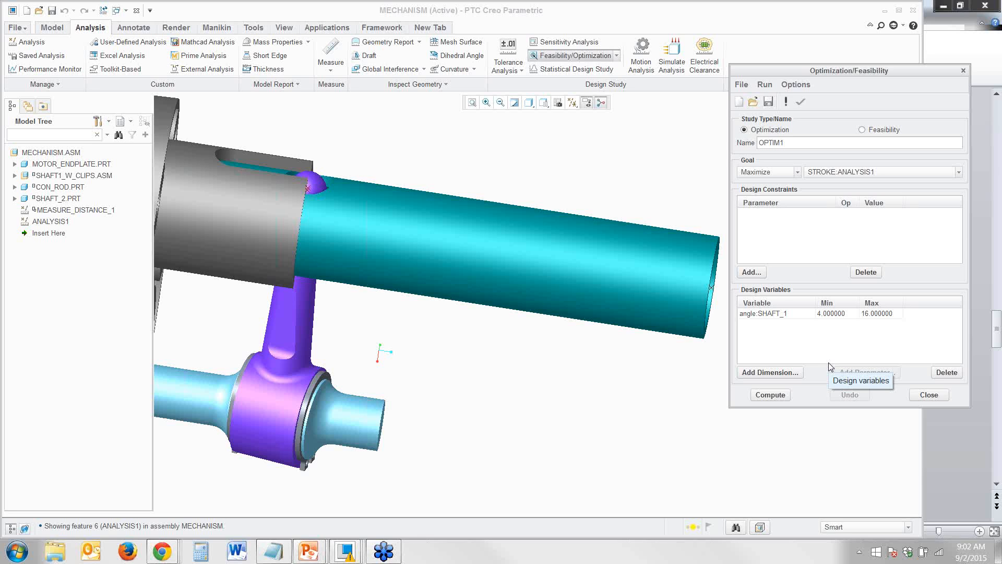
- Compute the optimization, close the convergence graph and the study, and keep the model change
{"action": "left_click", "coordinate": [772, 395]}
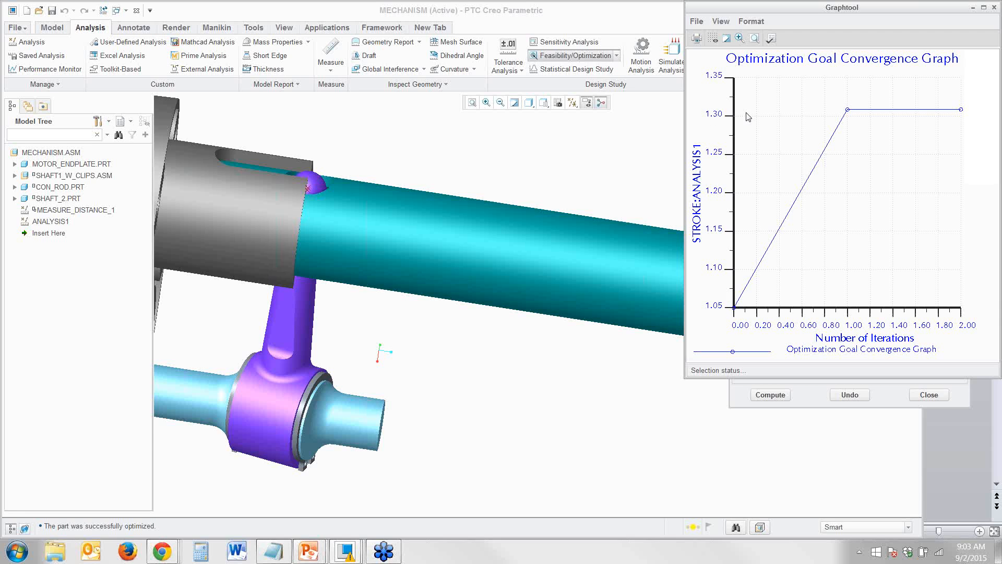
{"action": "left_click", "coordinate": [995, 7]}
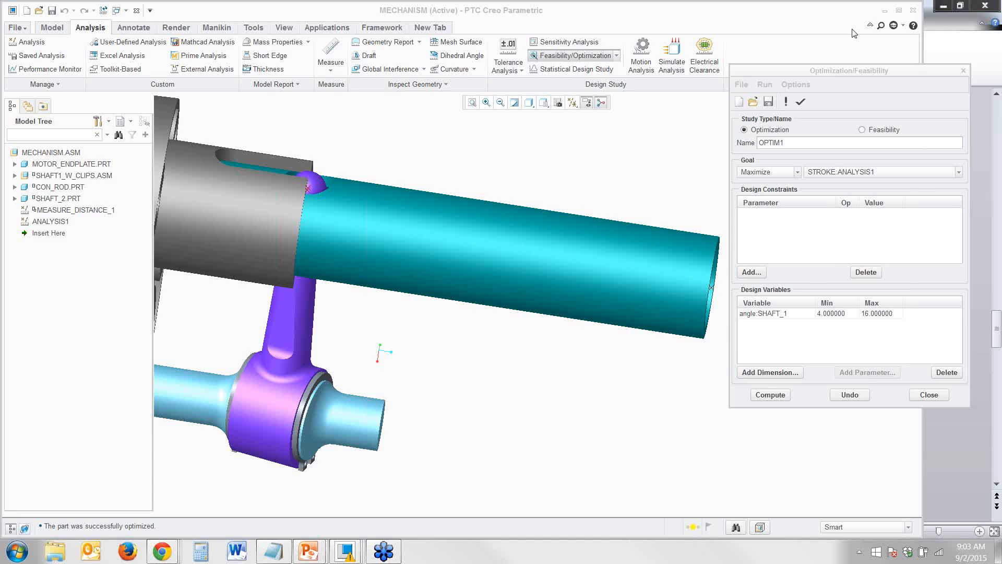
{"action": "left_click_drag", "start_coordinate": [831, 71], "coordinate": [767, 57]}
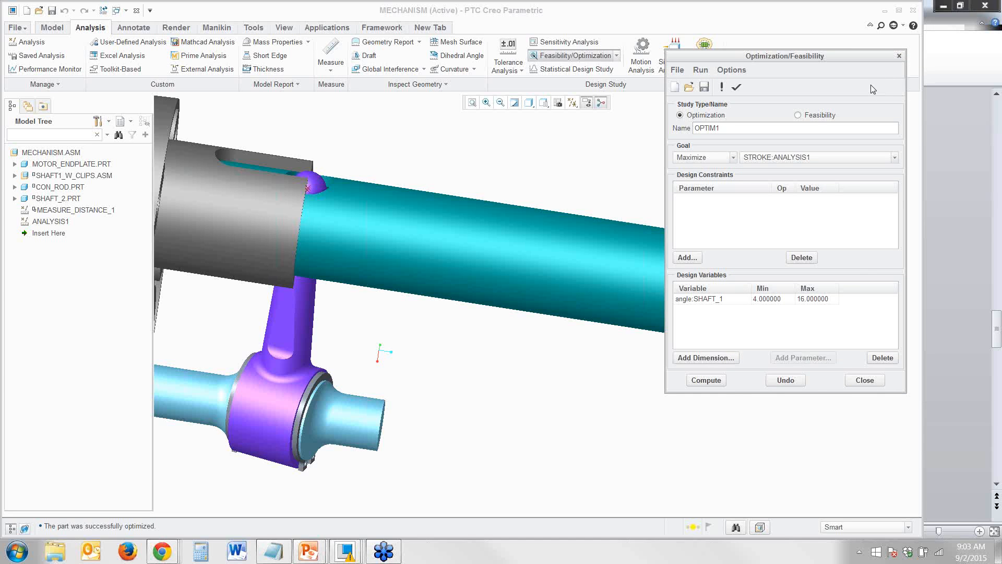
{"action": "left_click", "coordinate": [865, 381]}
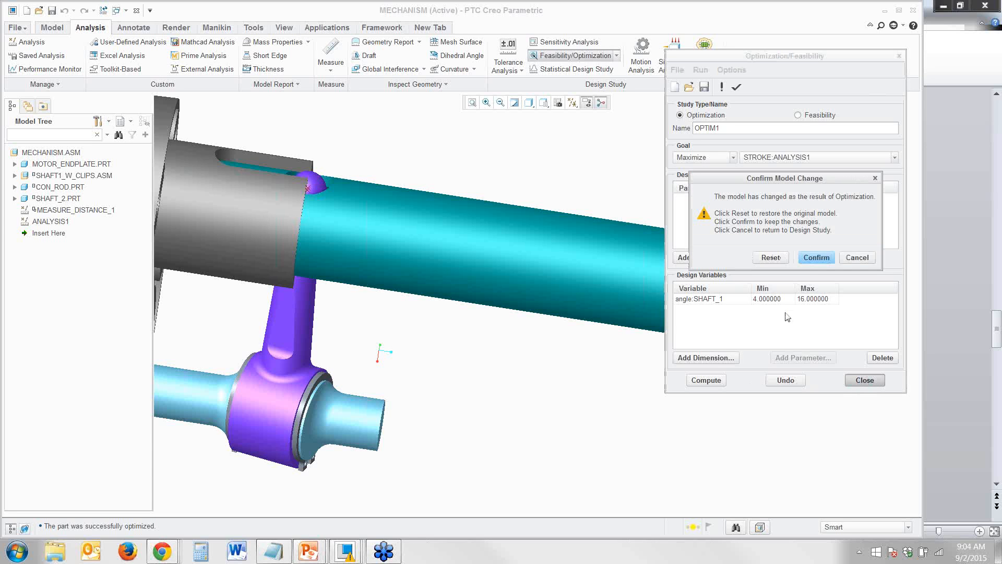
{"action": "left_click", "coordinate": [807, 258]}
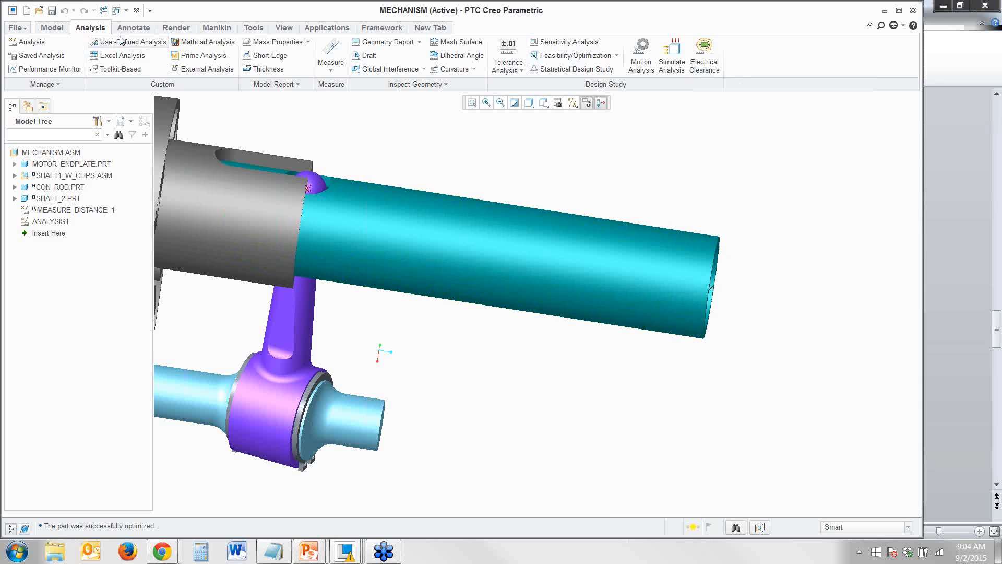
- Switch to the HAND_PUMP.ASM window and swing the pump handle to try out the linkage motion
{"action": "left_click", "coordinate": [126, 10]}
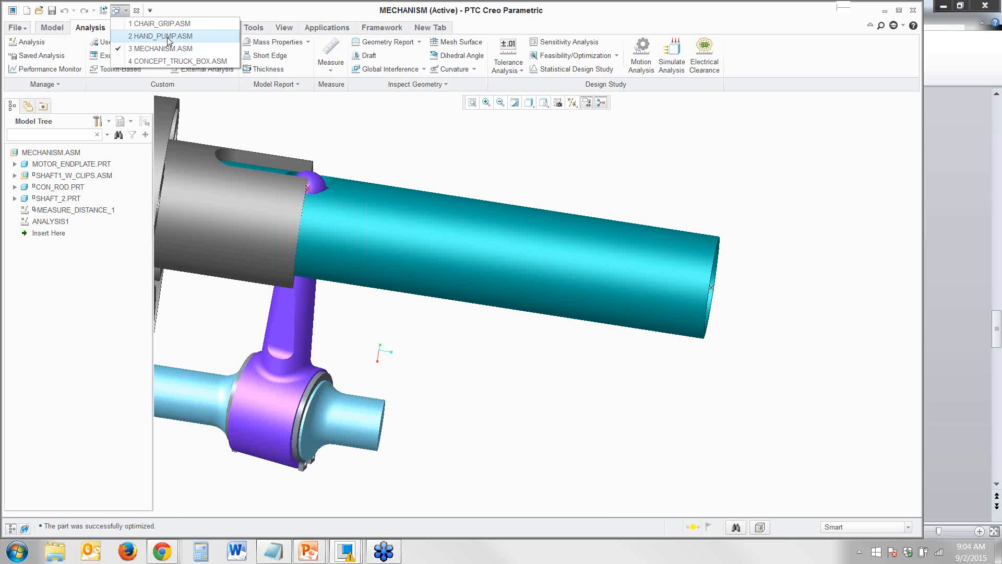
{"action": "left_click", "coordinate": [166, 37]}
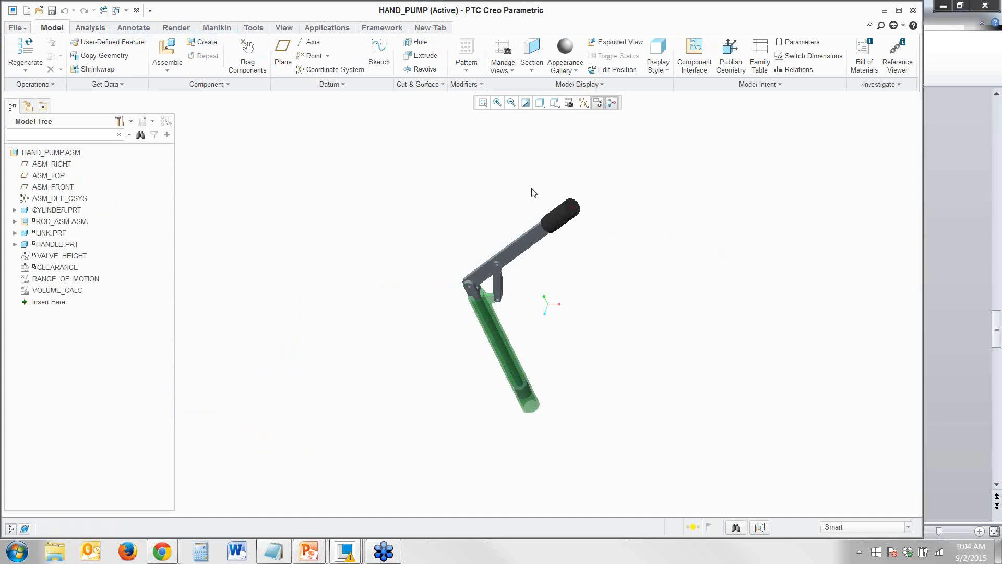
{"action": "mouse_move", "coordinate": [532, 188]}
{"action": "middle_mouse_down"}
{"action": "mouse_move", "coordinate": [557, 182]}
{"action": "mouse_move", "coordinate": [549, 175]}
{"action": "middle_mouse_up"}
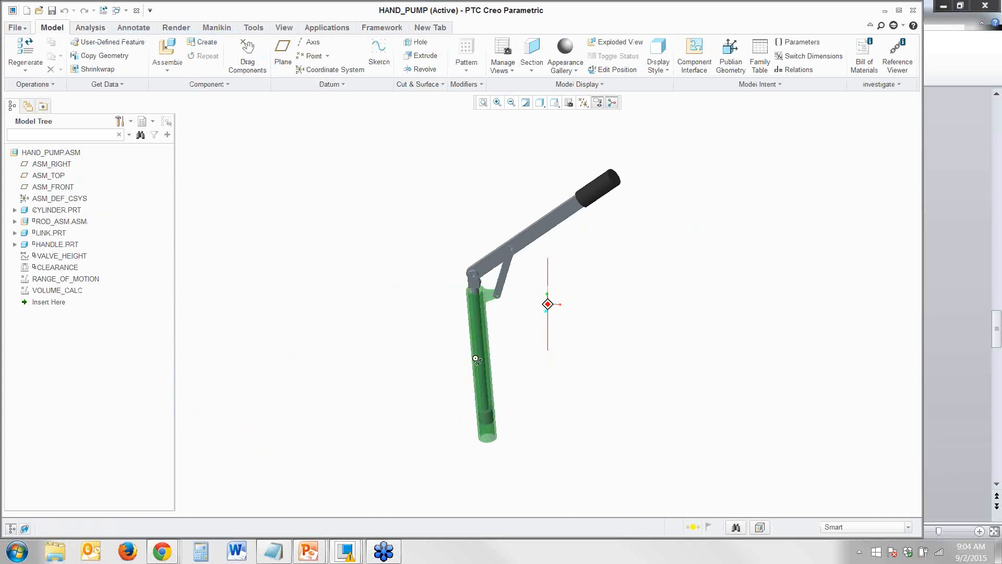
{"action": "scroll", "coordinate": [484, 293], "scroll_direction": "up", "scroll_amount": 3}
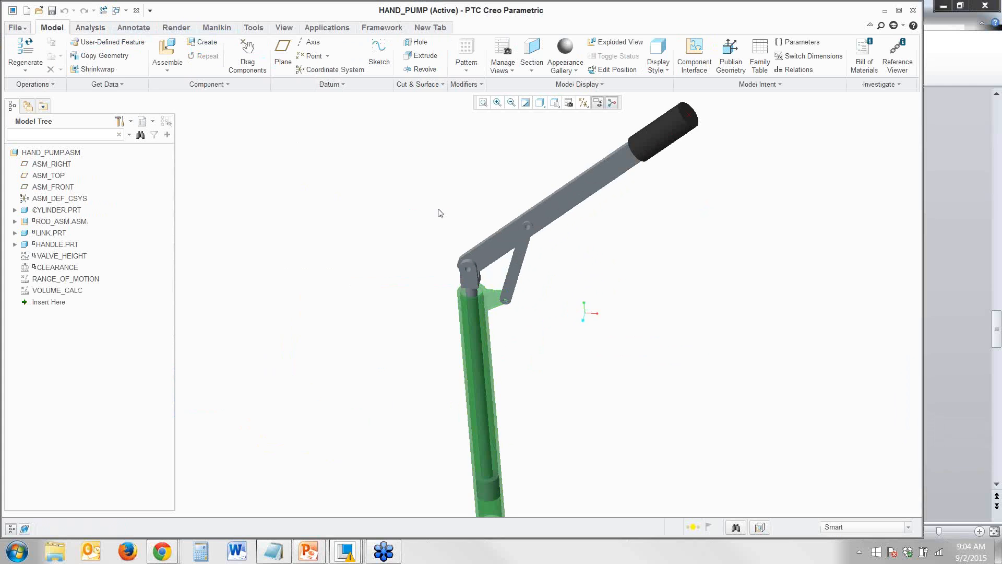
{"action": "scroll", "coordinate": [444, 208], "scroll_direction": "down", "scroll_amount": 3}
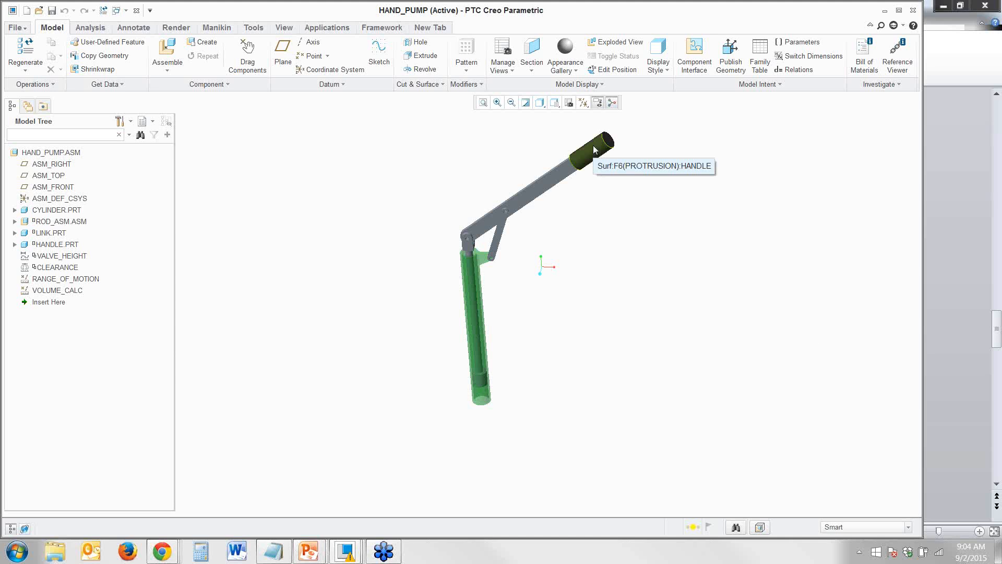
{"action": "left_click_drag", "start_coordinate": [606, 144], "coordinate": [638, 137], "text": "ctrl+alt"}
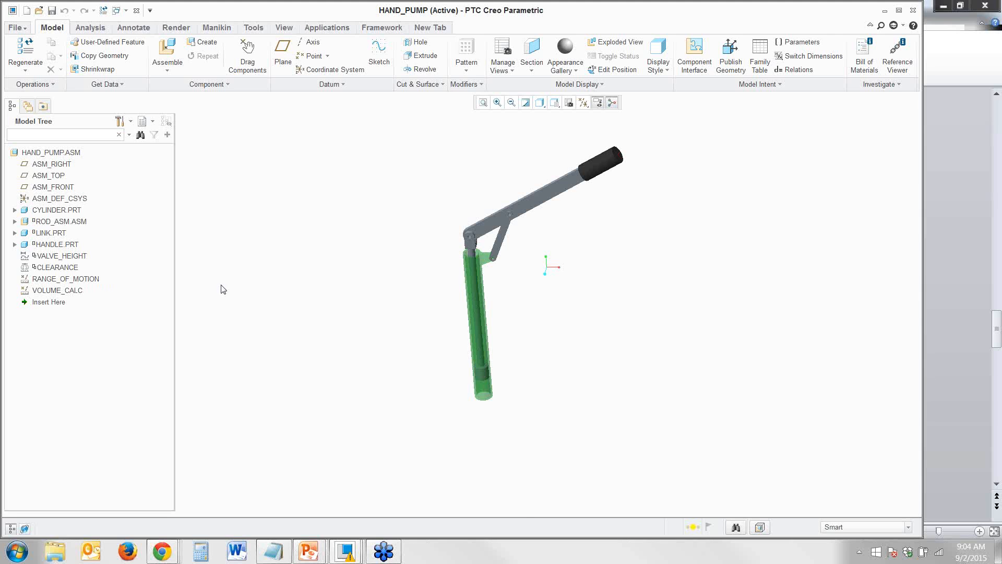
- Examine the gap between the ROD_TOP clevis and the cylinder's upper rim, then the whole pump
{"action": "scroll", "coordinate": [461, 241], "scroll_direction": "down", "scroll_amount": 5}
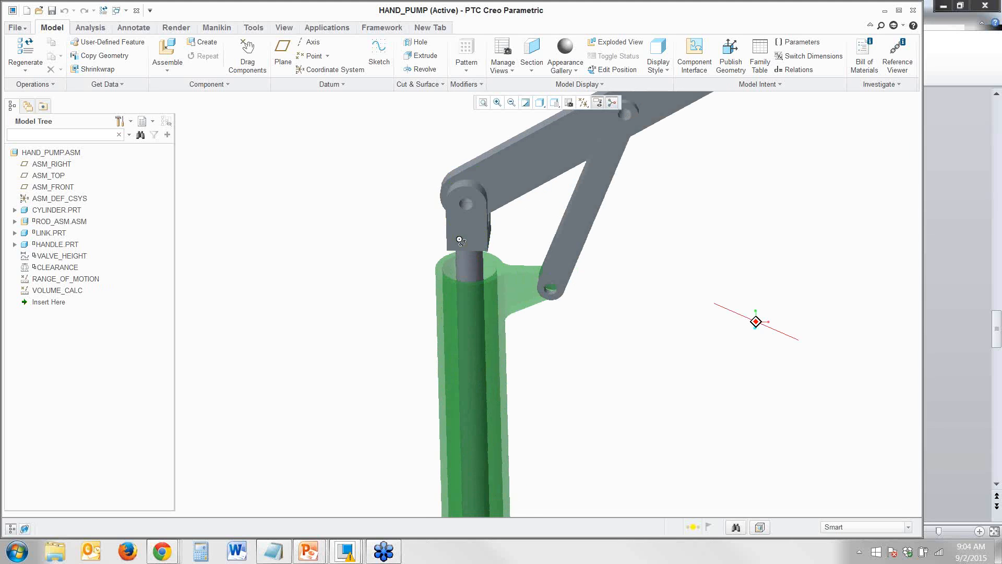
{"action": "middle_click_drag", "start_coordinate": [460, 241], "coordinate": [460, 232]}
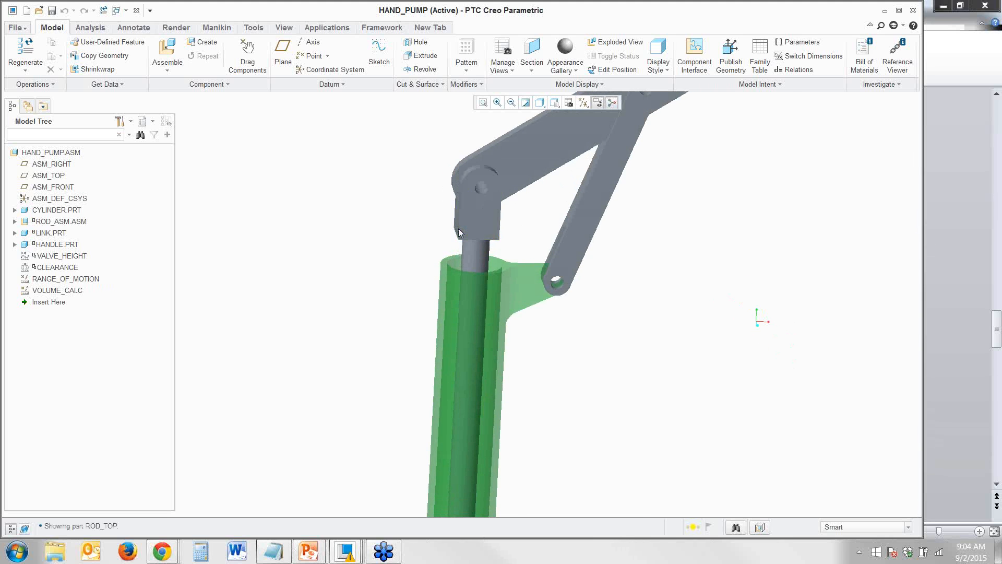
{"action": "left_click", "coordinate": [444, 265]}
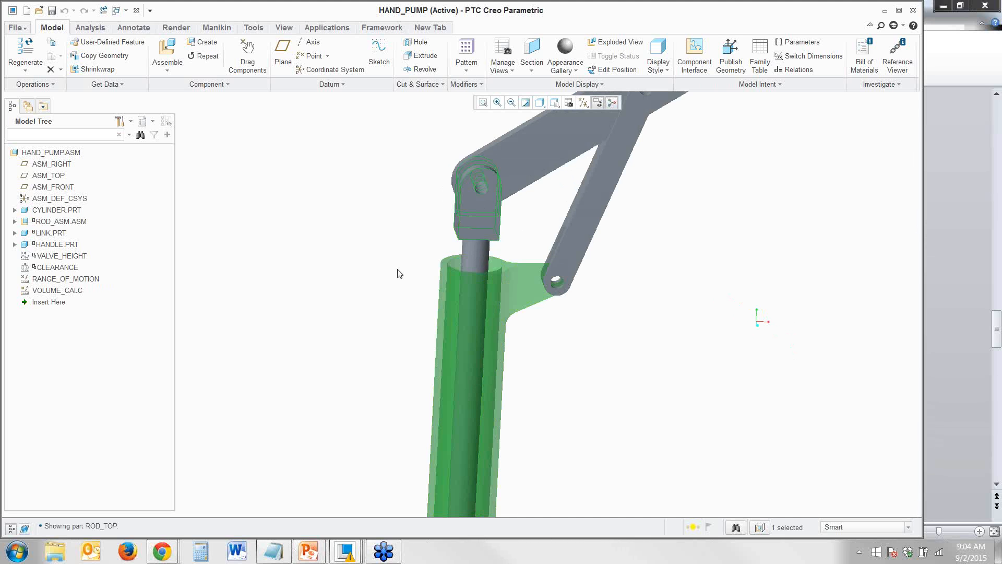
{"action": "scroll", "coordinate": [447, 142], "scroll_direction": "down", "scroll_amount": 4}
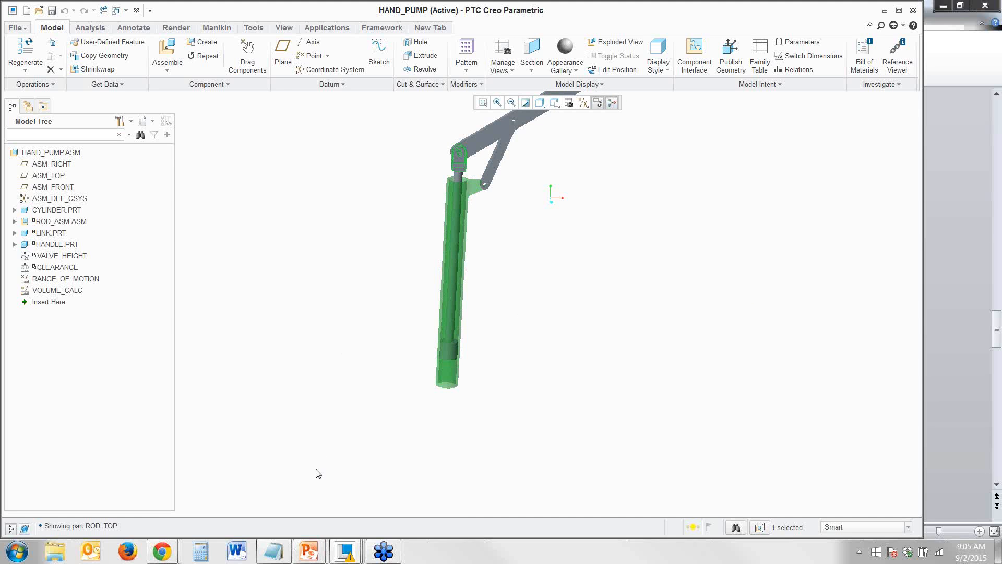
{"action": "scroll", "coordinate": [317, 475], "scroll_direction": "down", "scroll_amount": 1}
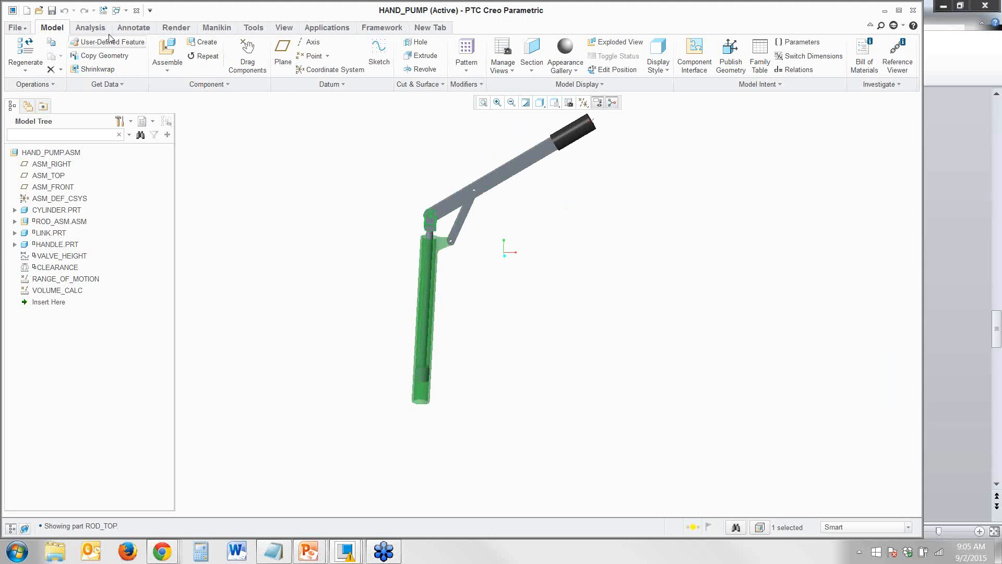
- Start a new optimization study with its goal set to maximize VOLUME:VOLUME_CALC
{"action": "left_click", "coordinate": [90, 27]}
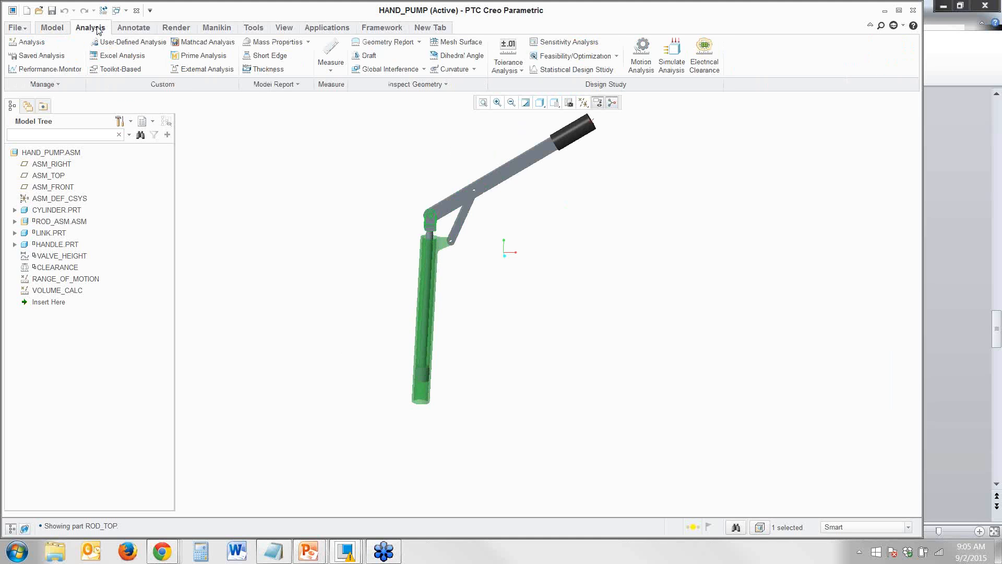
{"action": "left_click", "coordinate": [576, 56]}
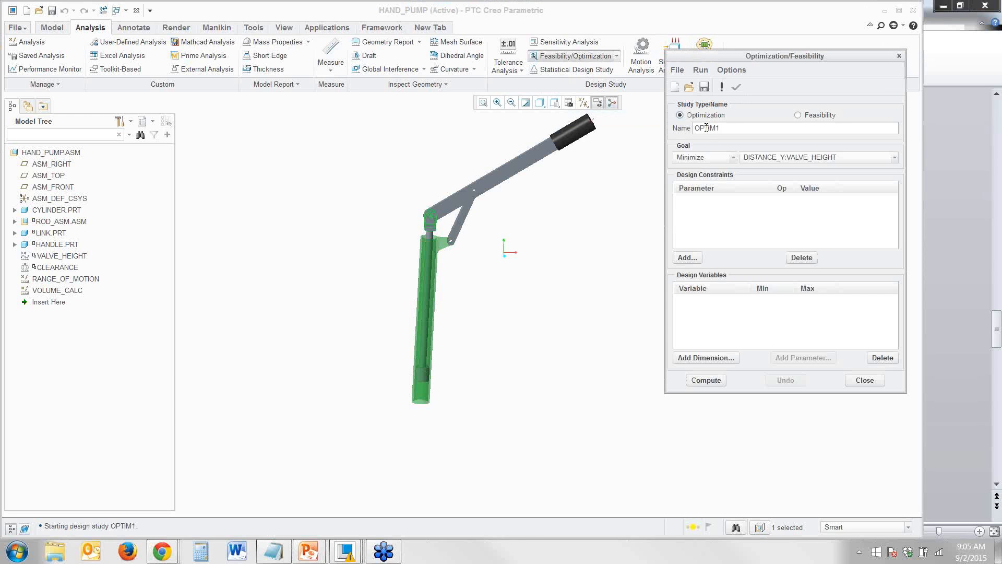
{"action": "left_click", "coordinate": [714, 158]}
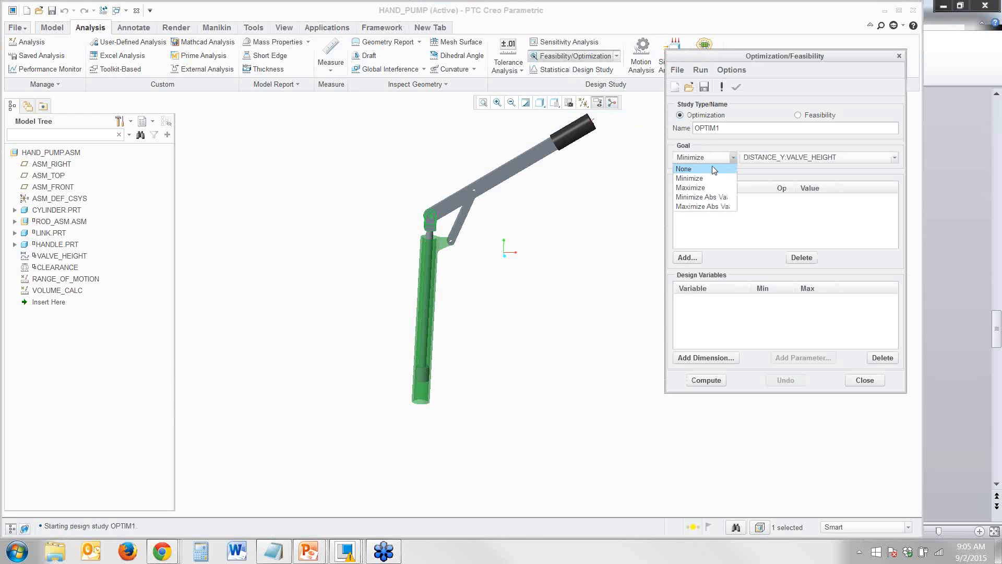
{"action": "left_click", "coordinate": [711, 188]}
{"action": "left_click", "coordinate": [769, 162]}
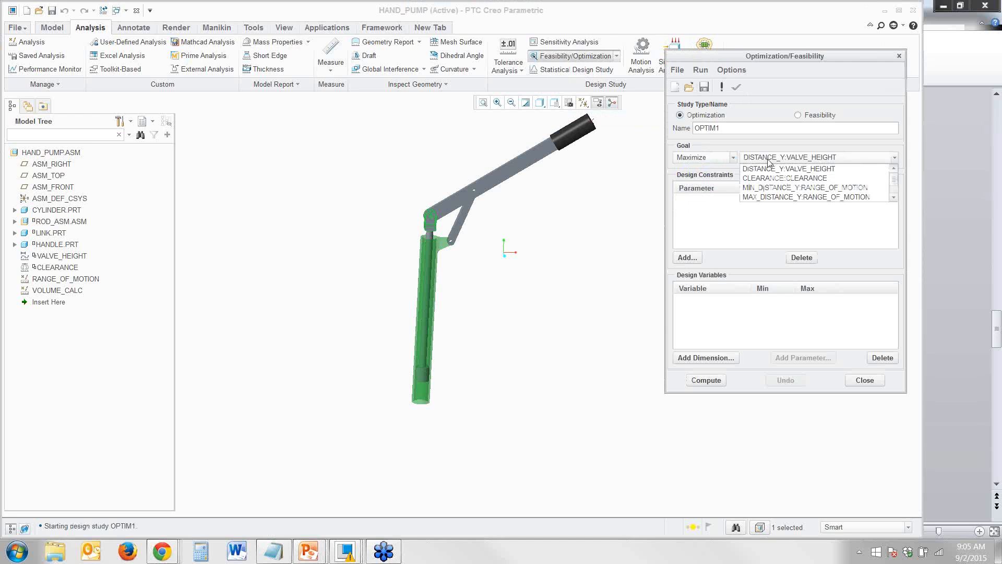
{"action": "scroll", "coordinate": [791, 192], "scroll_direction": "down", "scroll_amount": 1}
{"action": "left_click", "coordinate": [785, 199]}
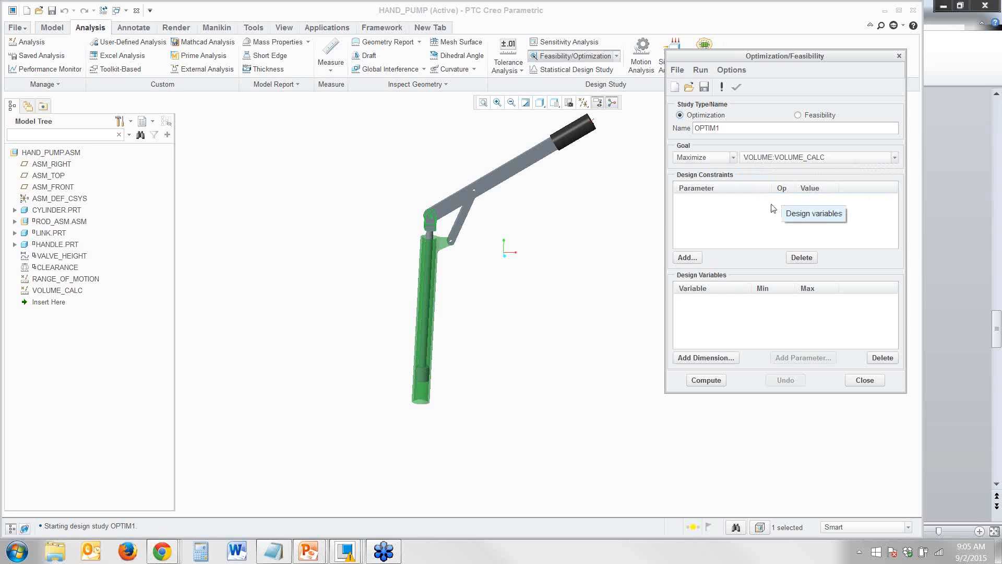
- Add a design constraint requiring CLEARANCE:CLEARANCE to be greater than or equal to .25
{"action": "left_click", "coordinate": [698, 259]}
{"action": "scroll", "coordinate": [427, 229], "scroll_direction": "down", "scroll_amount": 5}
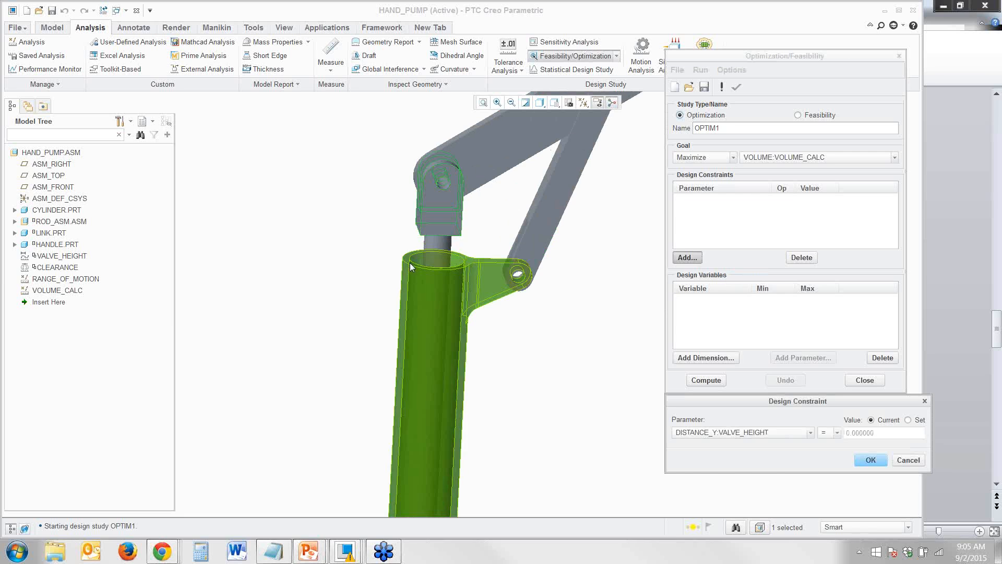
{"action": "left_click", "coordinate": [733, 433]}
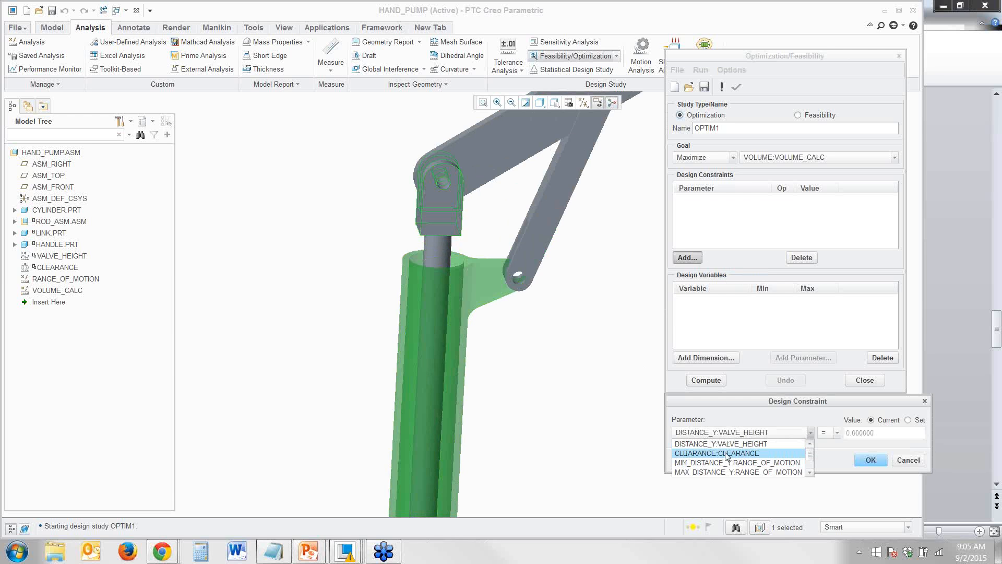
{"action": "left_click", "coordinate": [725, 446]}
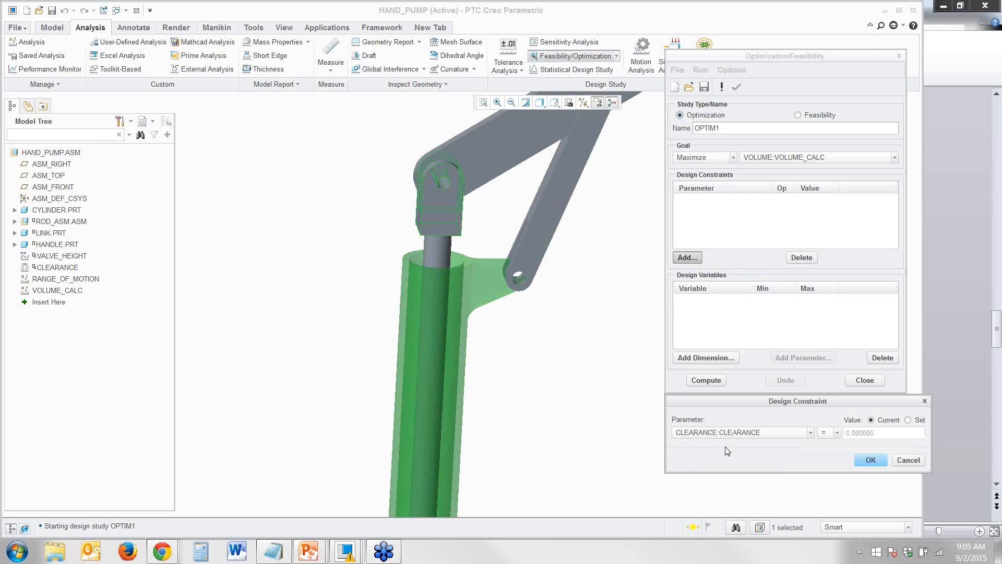
{"action": "left_click", "coordinate": [838, 433]}
{"action": "left_click", "coordinate": [825, 447]}
{"action": "left_click", "coordinate": [909, 420]}
{"action": "type", "text": ".25"}
{"action": "left_click", "coordinate": [871, 460]}
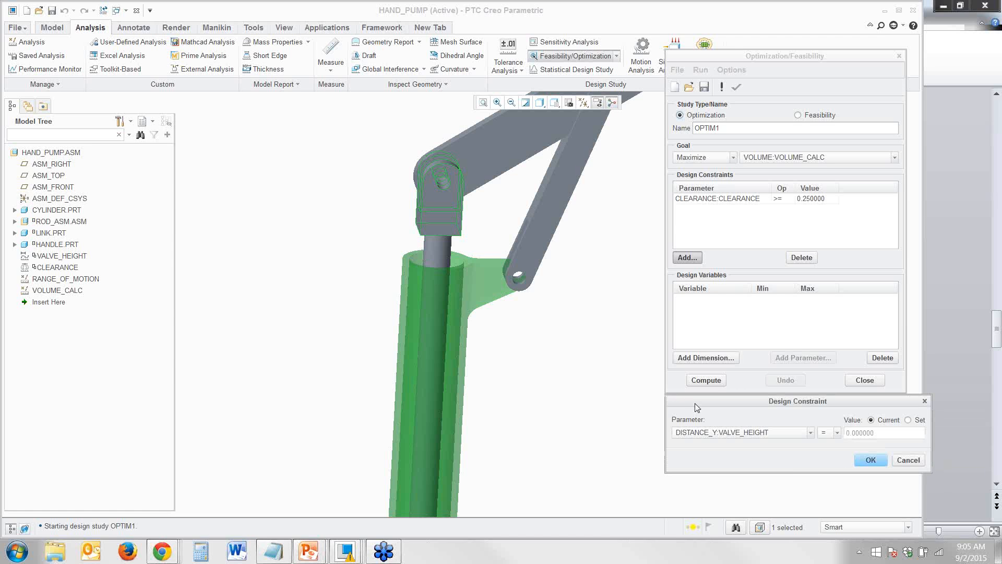
{"action": "left_click", "coordinate": [904, 460]}
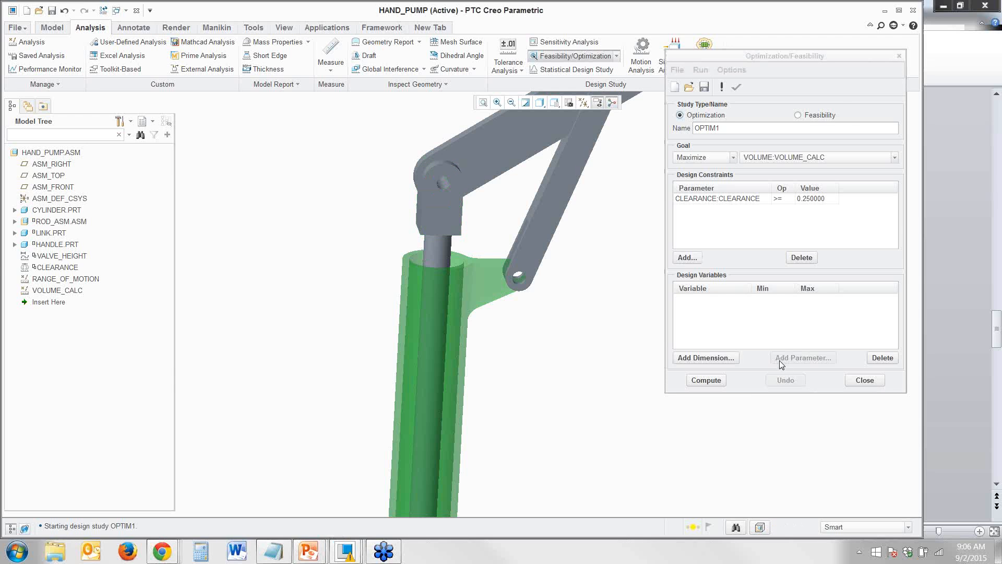
- Add the length of the link and the length of the handle as design variables
{"action": "left_click", "coordinate": [705, 358]}
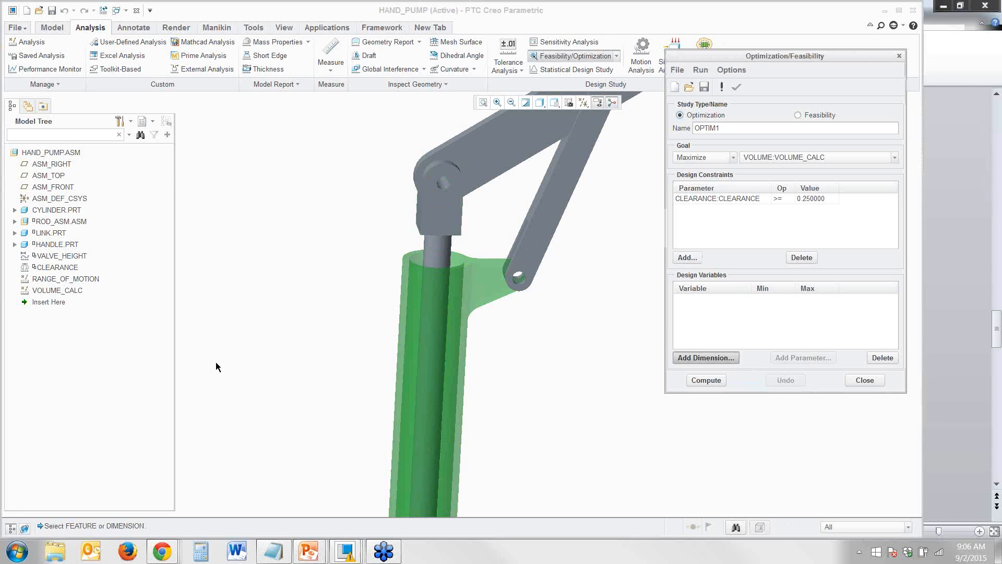
{"action": "left_click", "coordinate": [402, 209]}
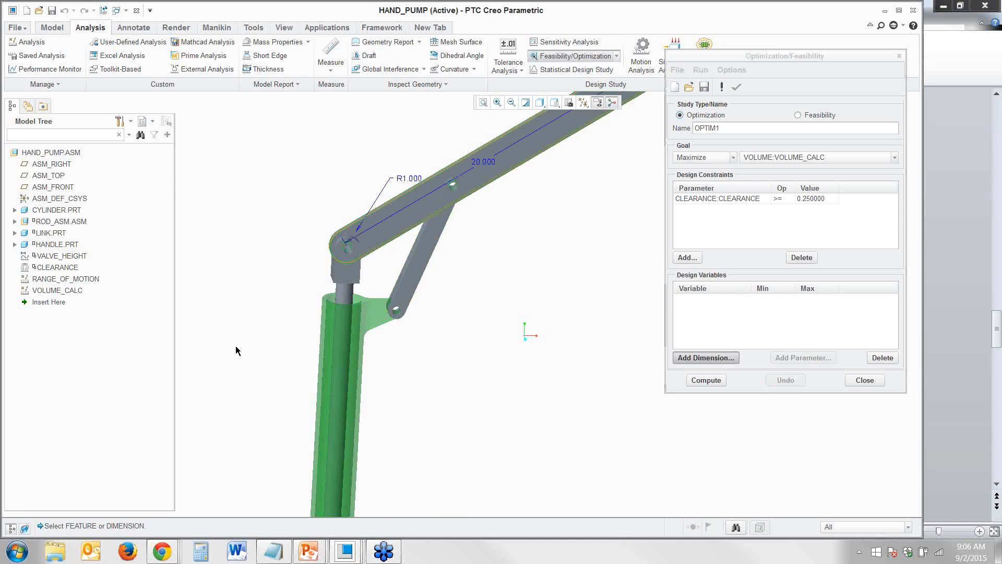
{"action": "left_click", "coordinate": [428, 249]}
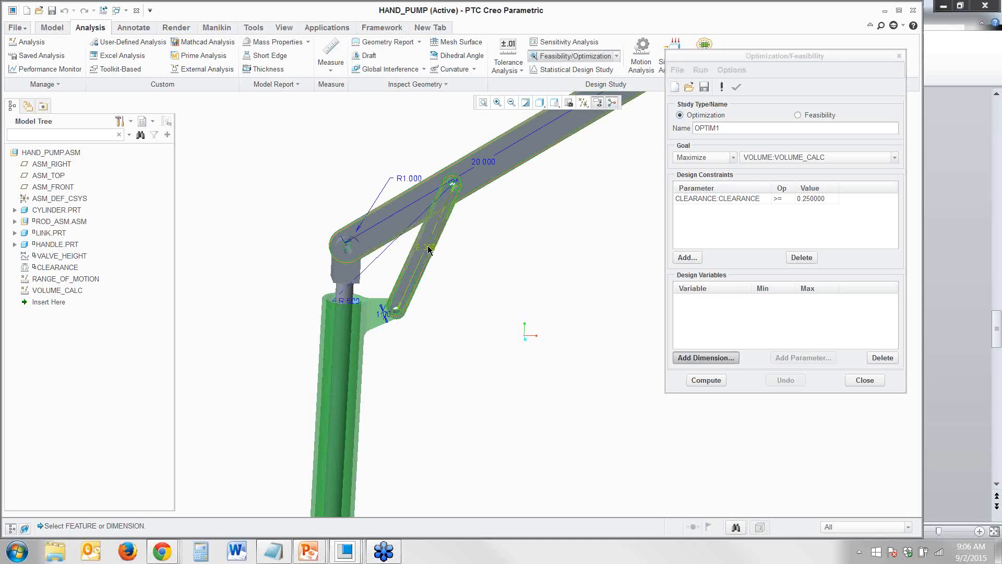
{"action": "left_click", "coordinate": [428, 249]}
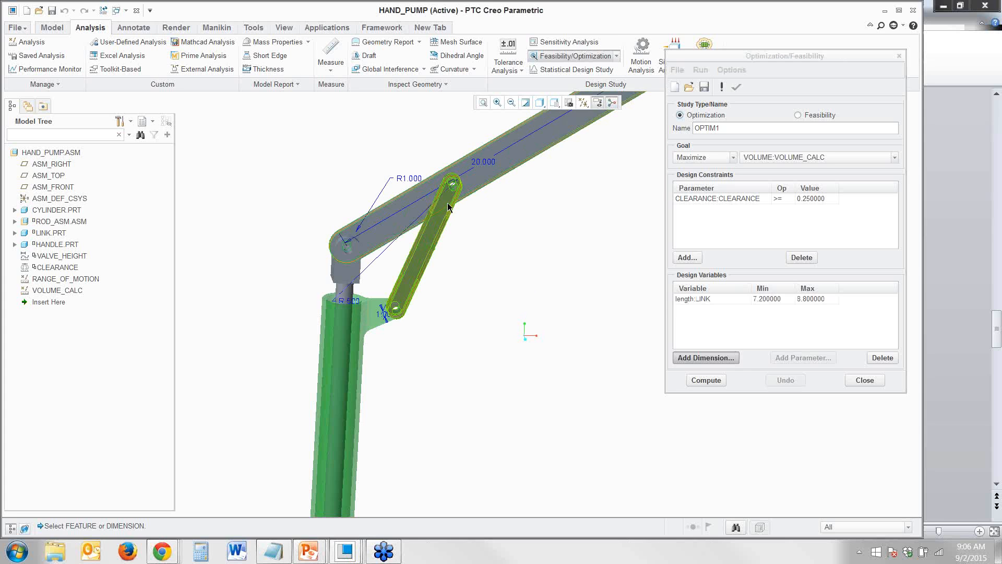
{"action": "scroll", "coordinate": [303, 341], "scroll_direction": "up", "scroll_amount": 2}
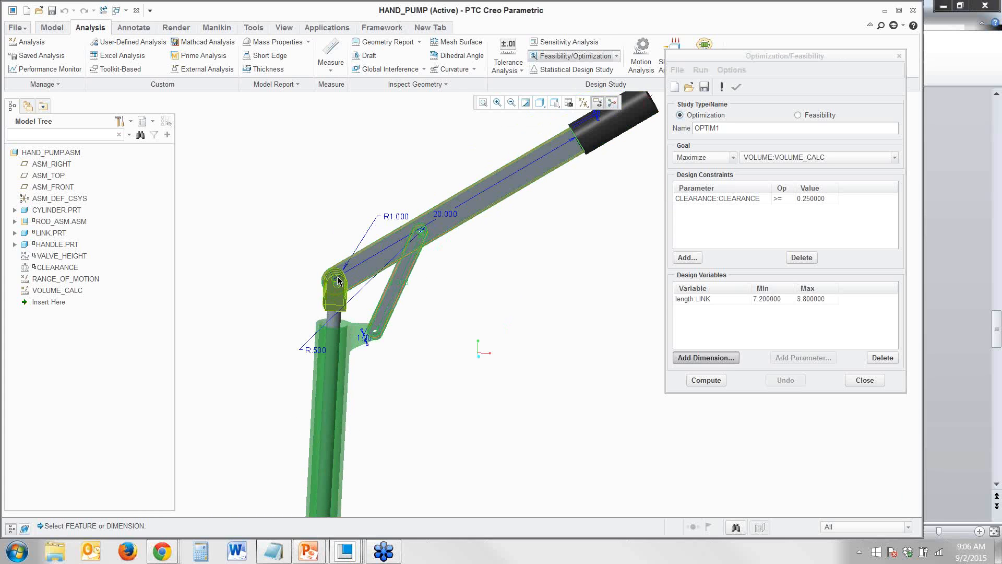
{"action": "left_click", "coordinate": [453, 218]}
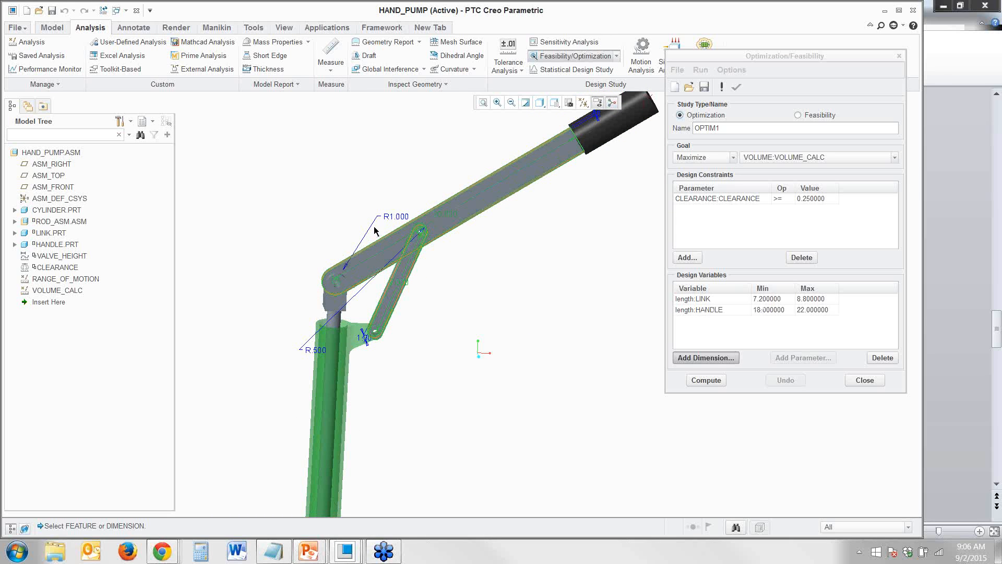
- Add the pin position dimension of the handle's Hole id 153 as a design variable
{"action": "left_click", "coordinate": [15, 244]}
{"action": "left_click", "coordinate": [59, 348]}
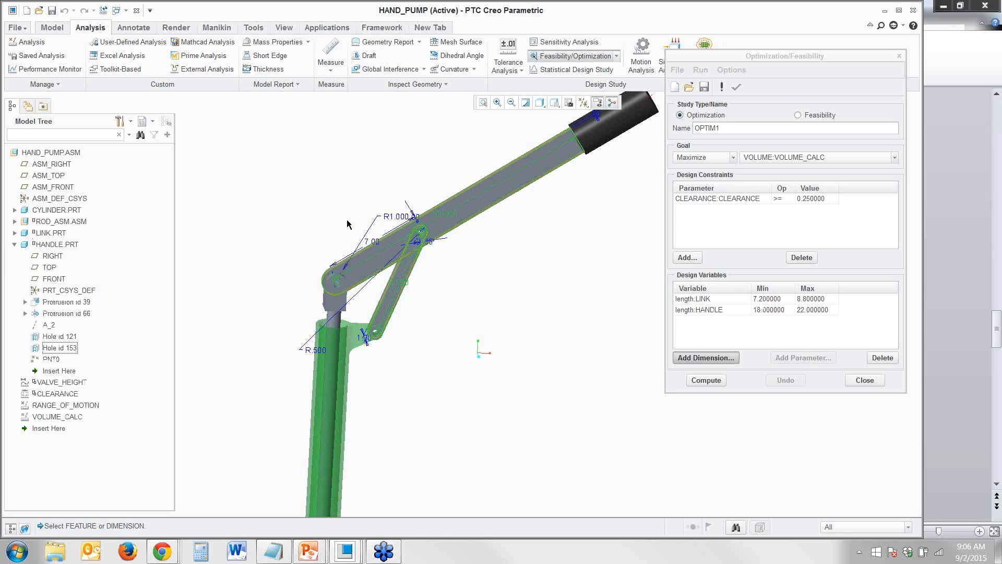
{"action": "scroll", "coordinate": [420, 231], "scroll_direction": "up", "scroll_amount": 6}
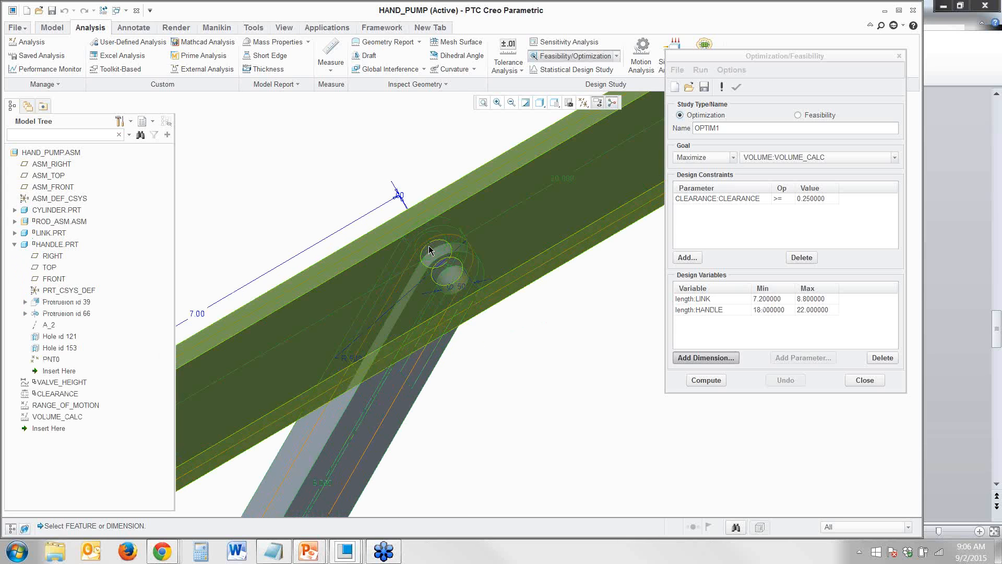
{"action": "left_click", "coordinate": [196, 316]}
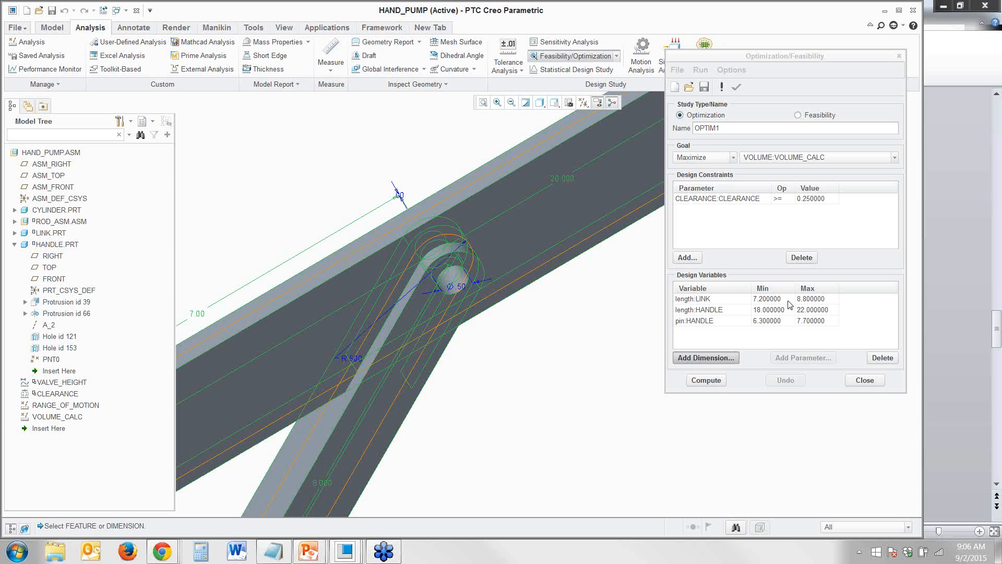
- Set the range of length:LINK to 6 through 10 and of pin:HANDLE to 5 through 10
{"action": "left_click", "coordinate": [786, 298]}
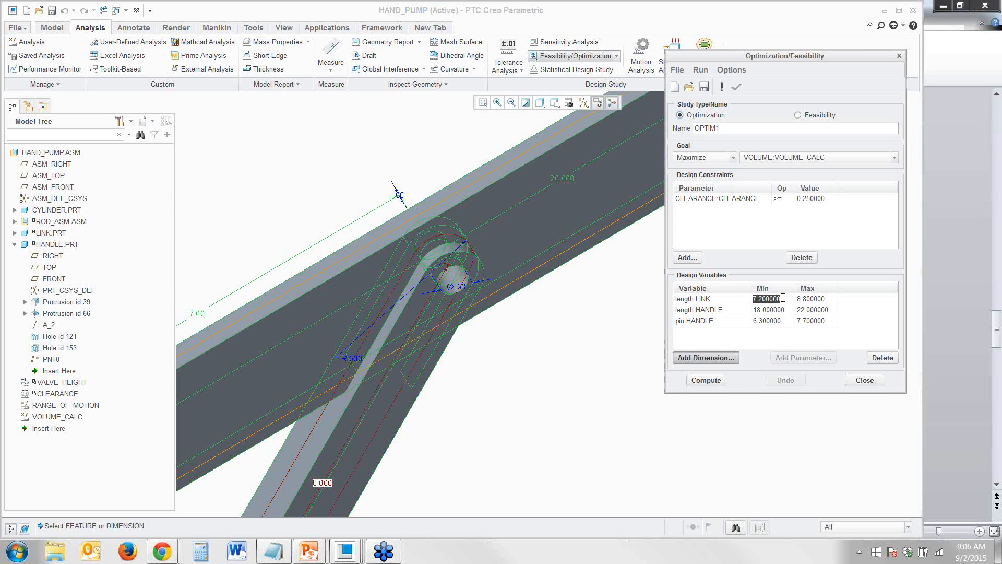
{"action": "type", "text": "6"}
{"action": "left_click", "coordinate": [826, 300]}
{"action": "type", "text": "10"}
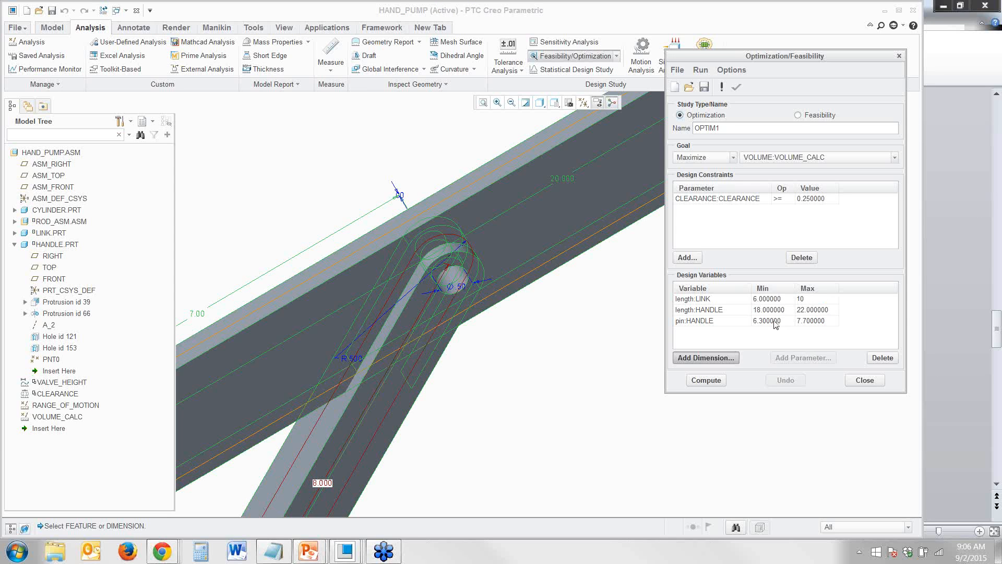
{"action": "left_click", "coordinate": [776, 320]}
{"action": "type", "text": "5"}
{"action": "left_click", "coordinate": [814, 321]}
{"action": "type", "text": "10"}
{"action": "left_click", "coordinate": [813, 310]}
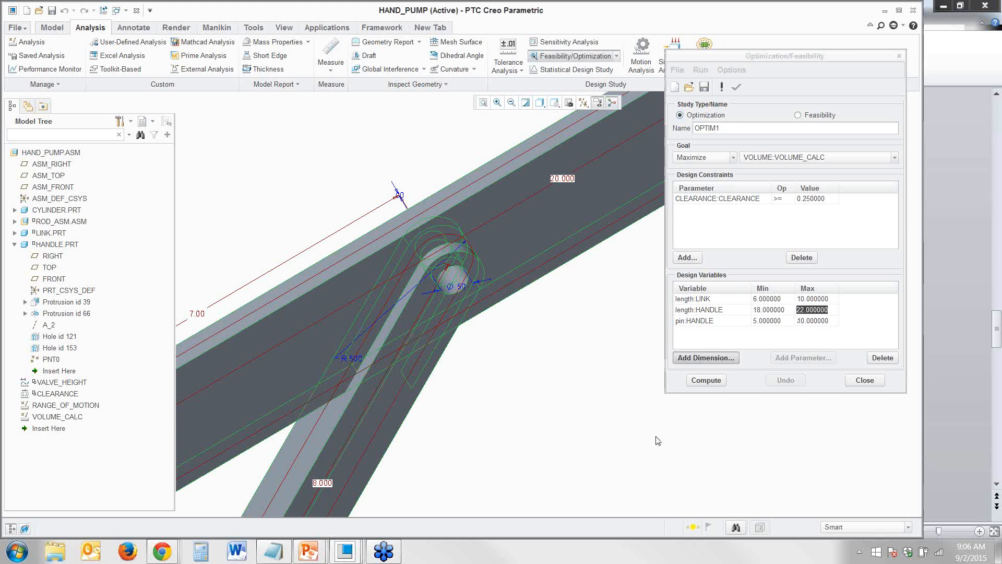
- Compute the pump volume optimization and close its convergence graph
{"action": "left_click", "coordinate": [711, 380]}
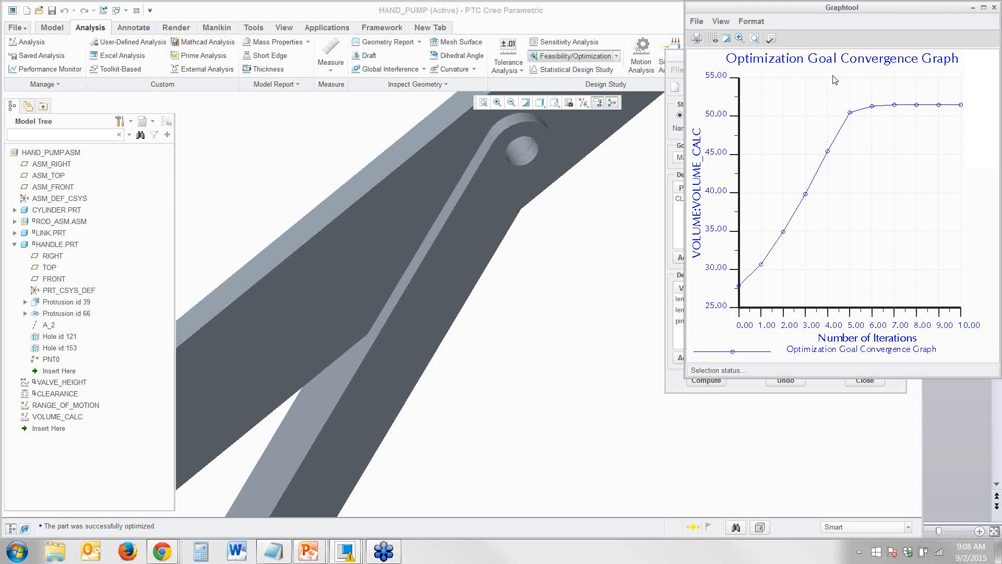
{"action": "left_click", "coordinate": [993, 8]}
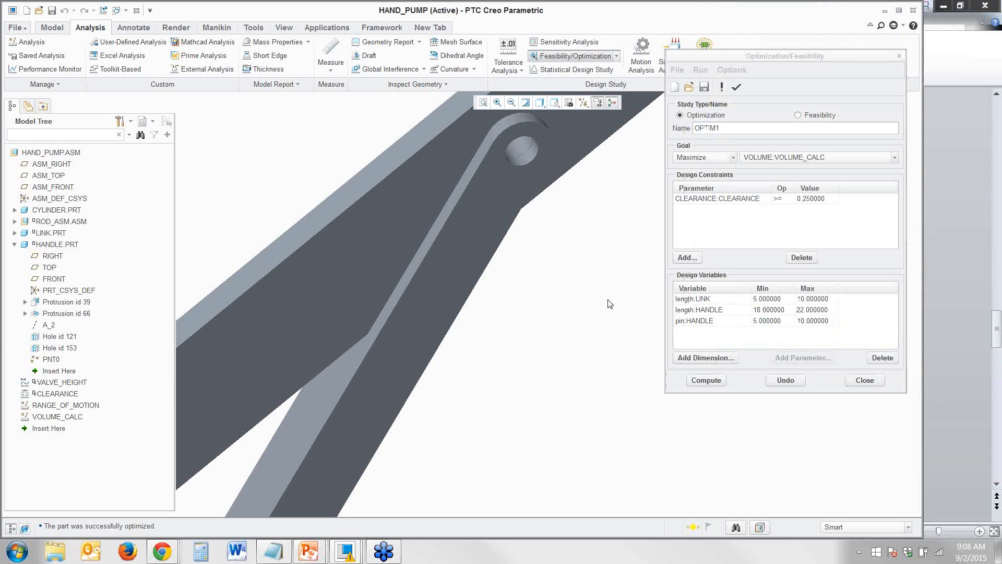
- Close the optimization study and keep the optimized dimensions in the hand pump model
{"action": "scroll", "coordinate": [610, 304], "scroll_direction": "down", "scroll_amount": 3}
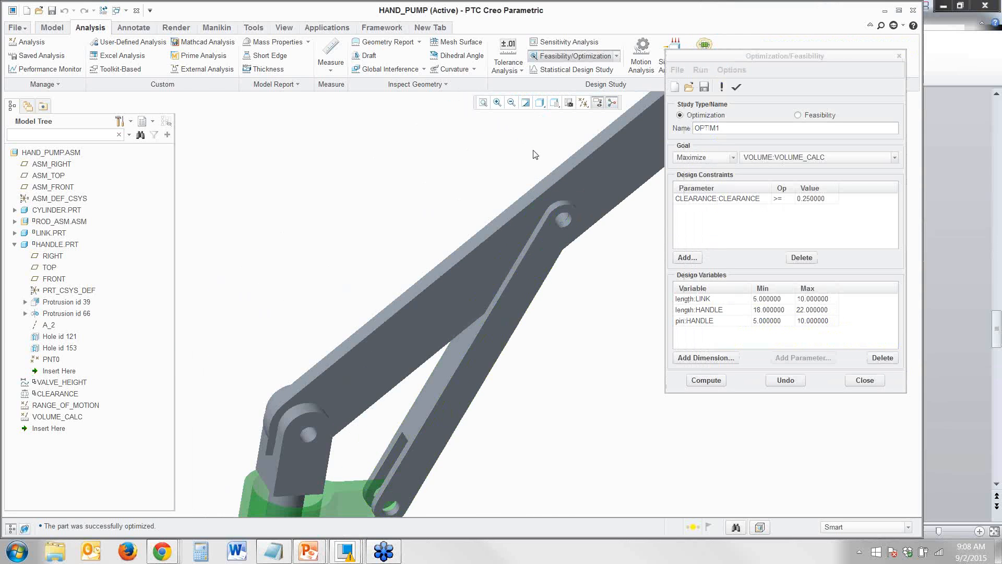
{"action": "scroll", "coordinate": [536, 154], "scroll_direction": "down", "scroll_amount": 3}
{"action": "scroll", "coordinate": [504, 143], "scroll_direction": "down", "scroll_amount": 3}
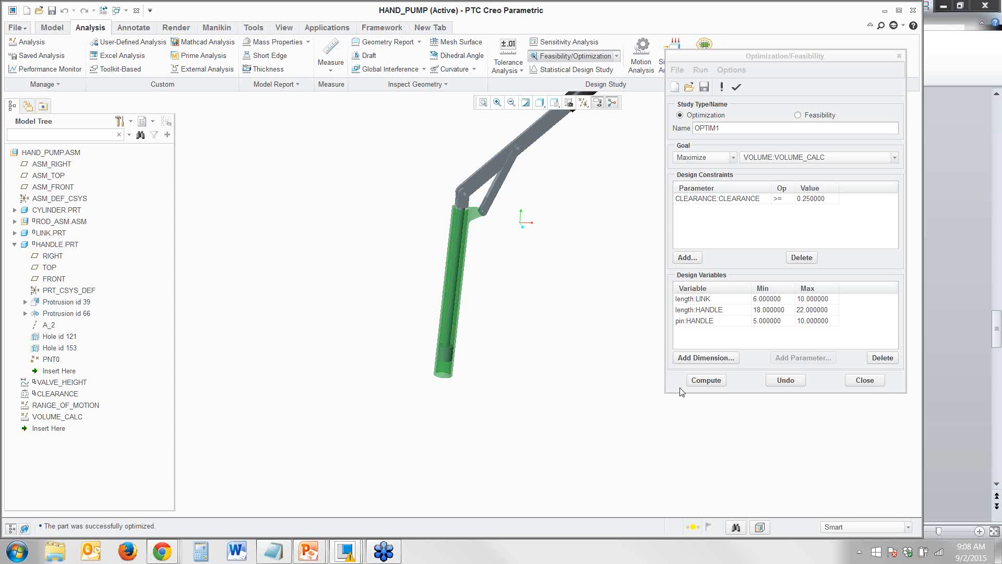
{"action": "left_click", "coordinate": [864, 380]}
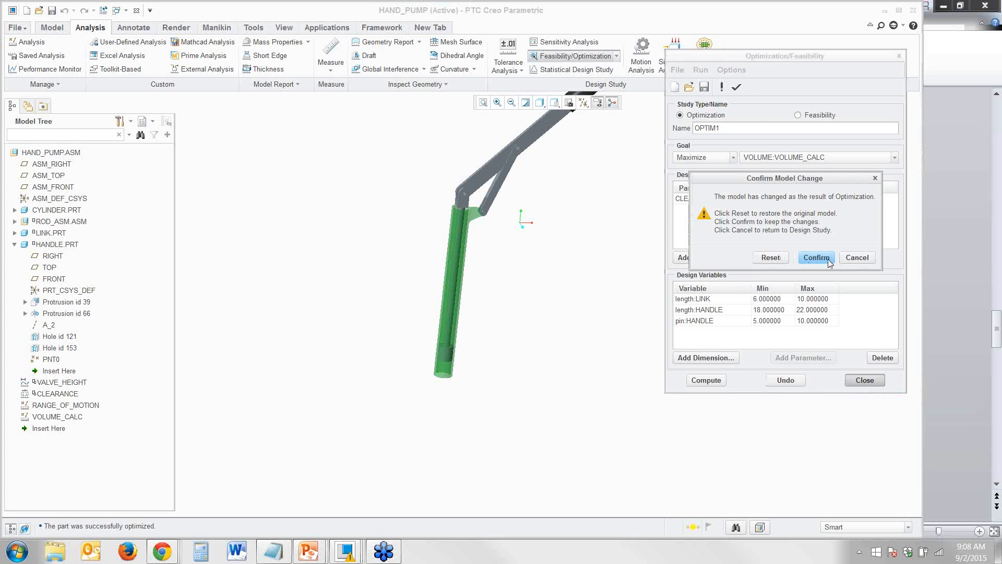
{"action": "left_click", "coordinate": [829, 261]}
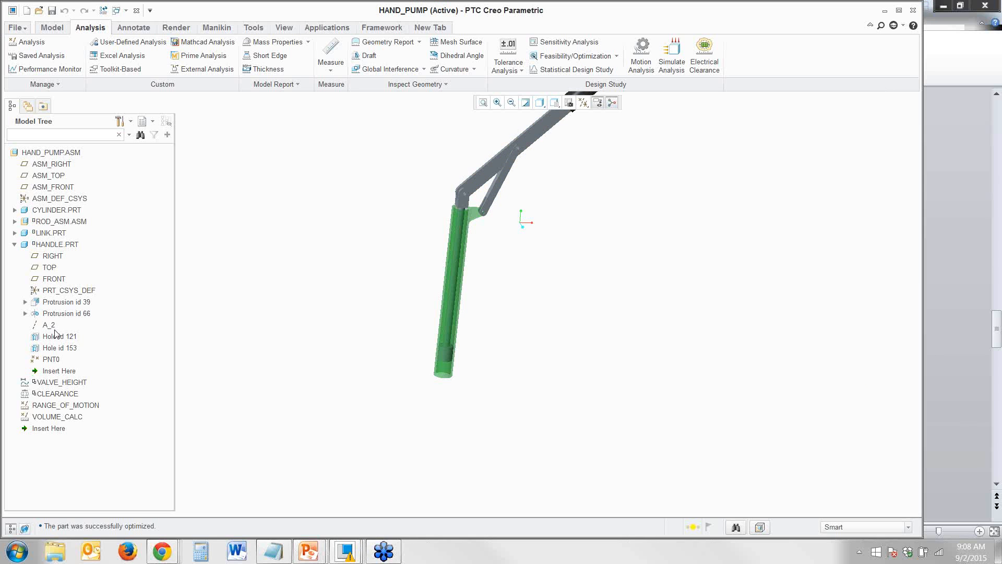
- Show the dimensions of the handle's Hole id 153 to check the optimized pin position
{"action": "scroll", "coordinate": [491, 141], "scroll_direction": "up", "scroll_amount": 2}
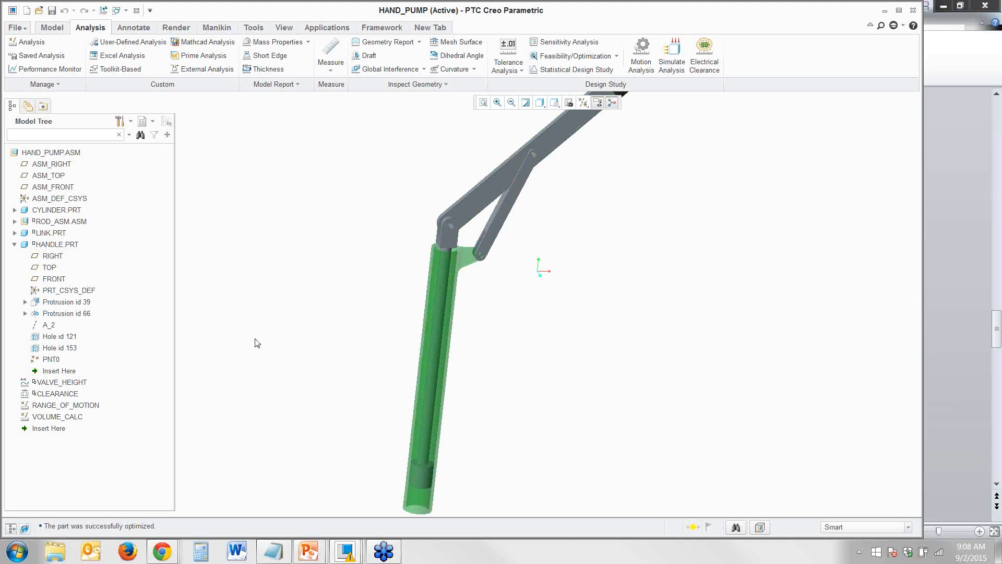
{"action": "right_click", "coordinate": [55, 348]}
{"action": "left_click", "coordinate": [78, 174]}
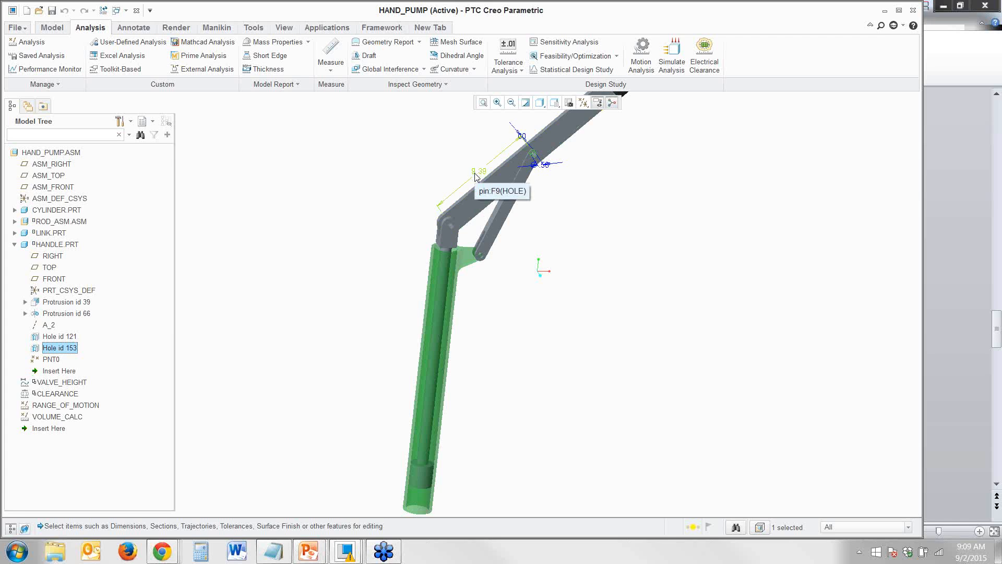
{"action": "left_click", "coordinate": [381, 207]}
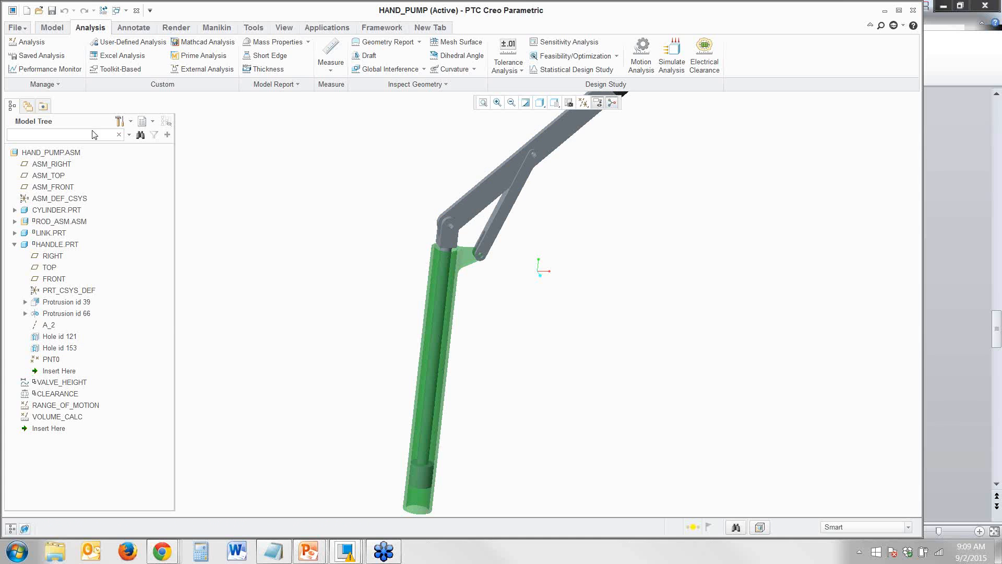
- Switch to the CHAIR_GRIP assembly and turn off the datum point display
{"action": "left_click", "coordinate": [125, 11]}
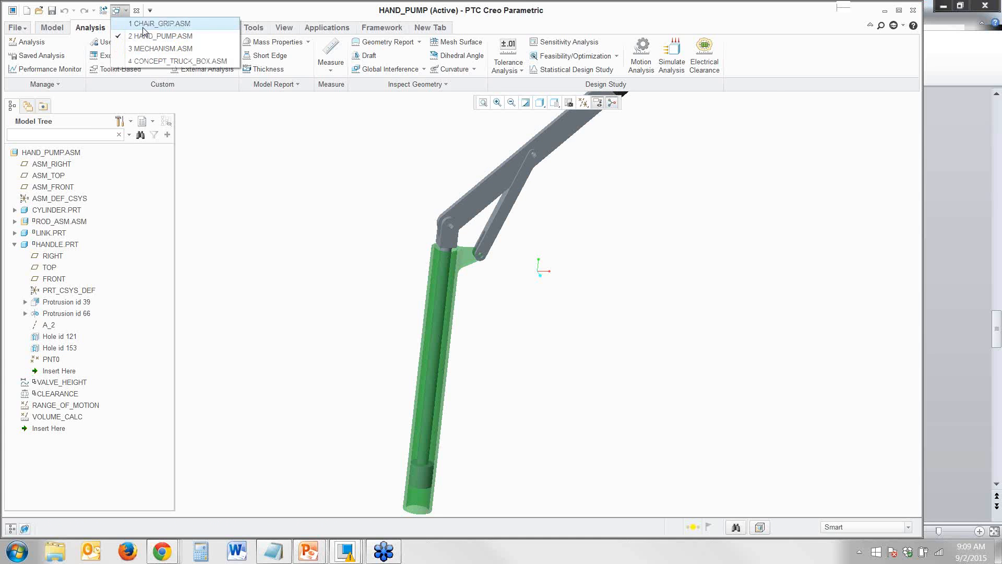
{"action": "left_click", "coordinate": [142, 25]}
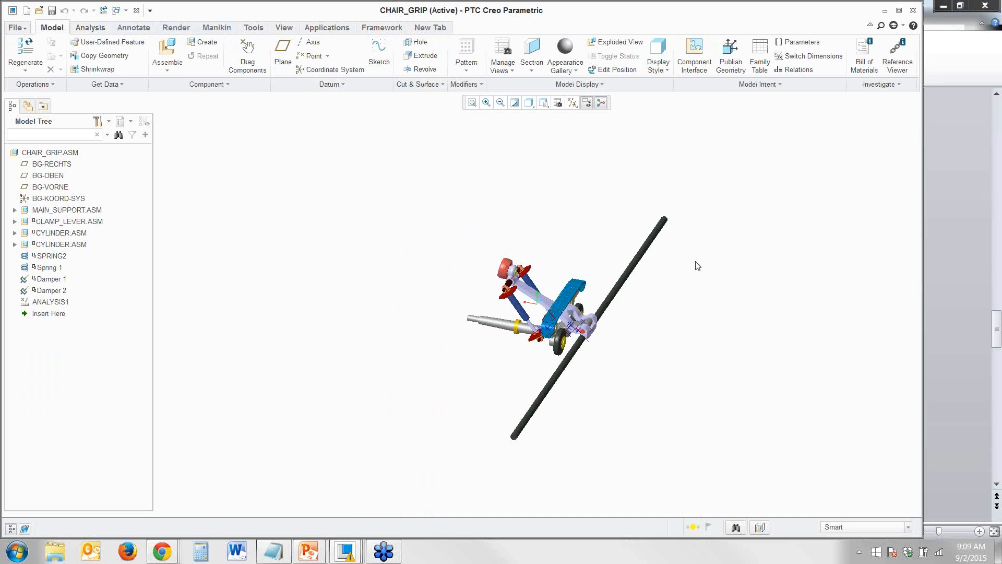
{"action": "middle_click_drag", "start_coordinate": [692, 259], "coordinate": [651, 199]}
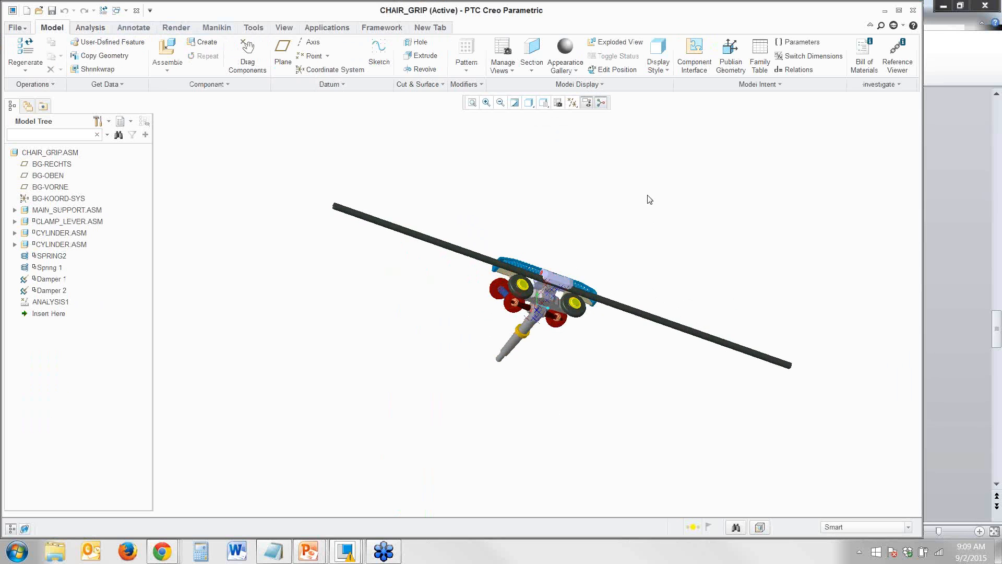
{"action": "left_click", "coordinate": [573, 102]}
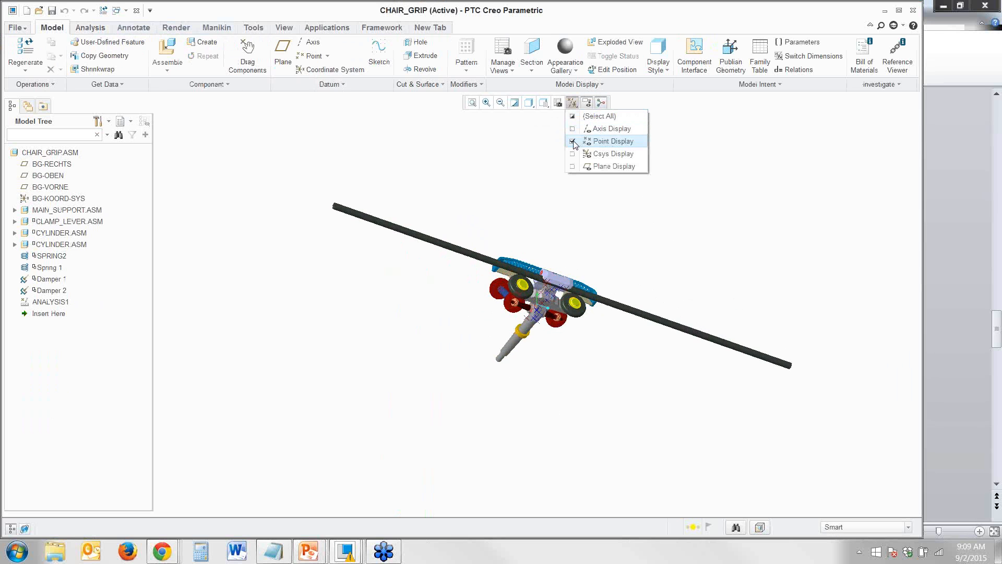
{"action": "left_click", "coordinate": [579, 142]}
- Open the chair grip assembly in the Mechanism application
{"action": "middle_click_drag", "start_coordinate": [436, 266], "coordinate": [535, 356]}
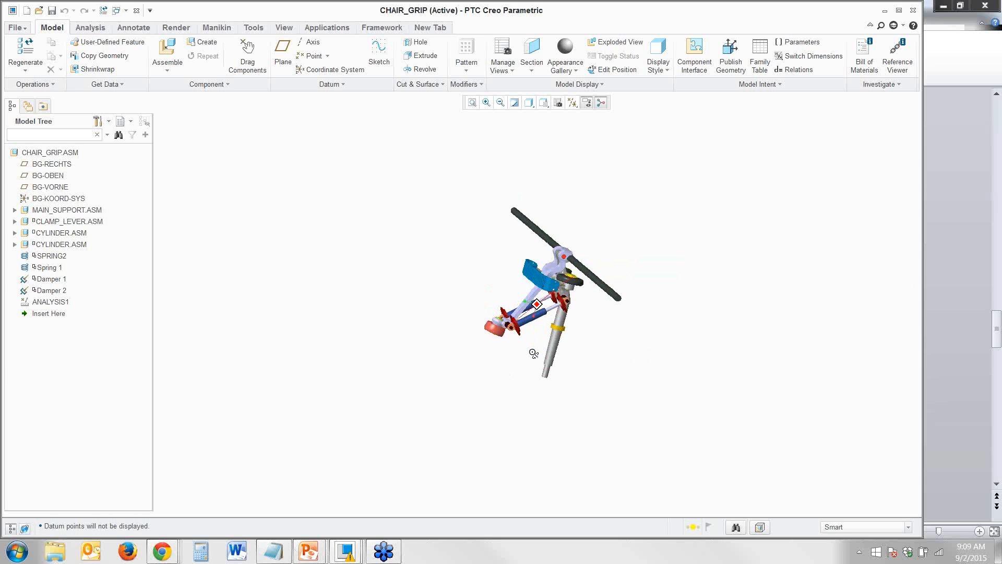
{"action": "middle_click_drag", "start_coordinate": [585, 215], "coordinate": [556, 210]}
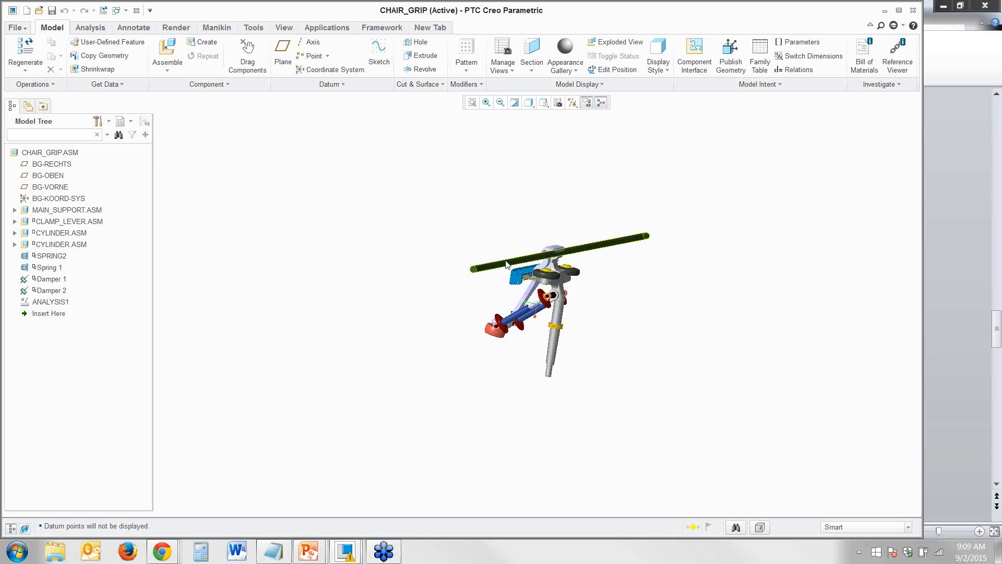
{"action": "scroll", "coordinate": [566, 268], "scroll_direction": "down", "scroll_amount": 2}
{"action": "scroll", "coordinate": [566, 268], "scroll_direction": "down", "scroll_amount": 4}
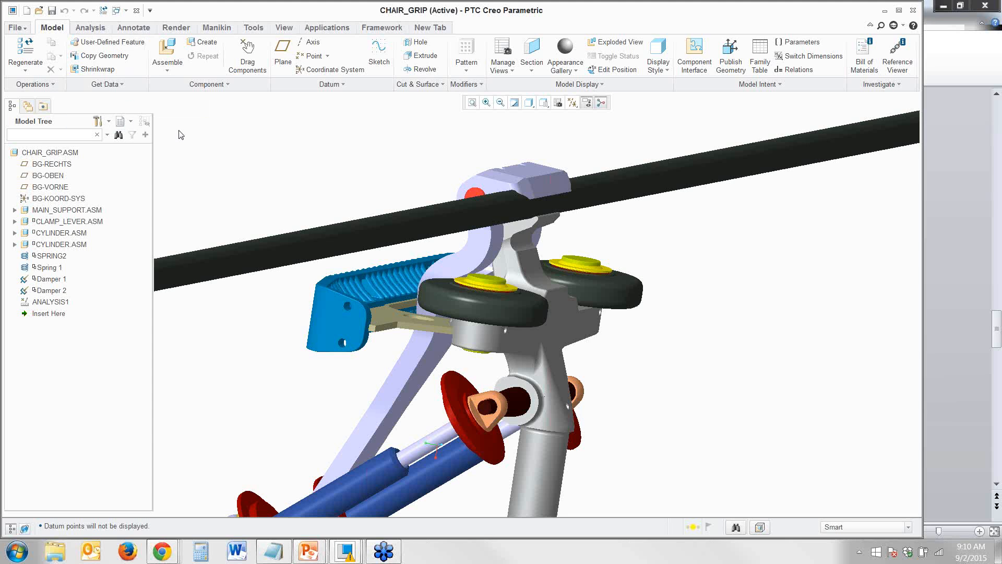
{"action": "left_click", "coordinate": [96, 28]}
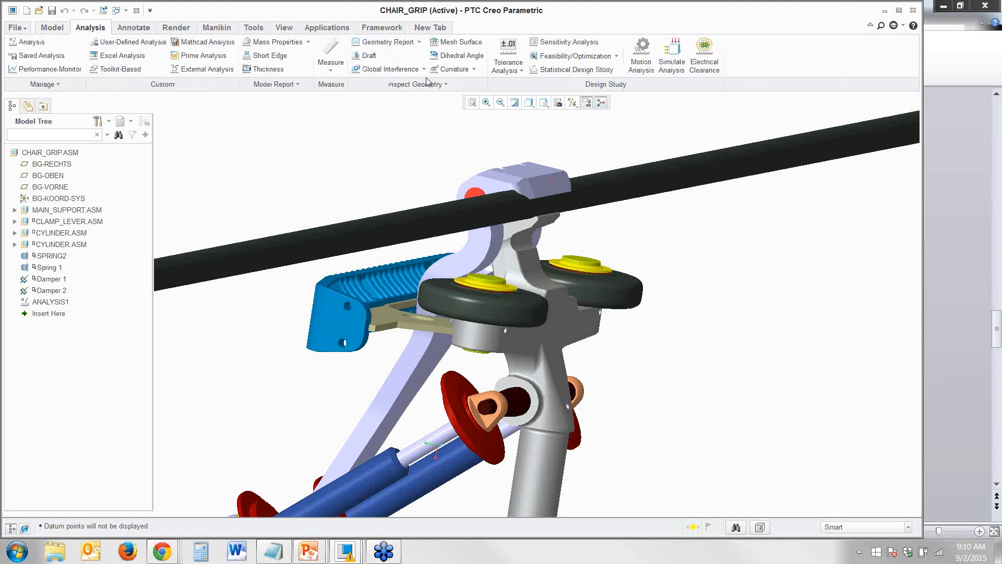
{"action": "left_click", "coordinate": [323, 28]}
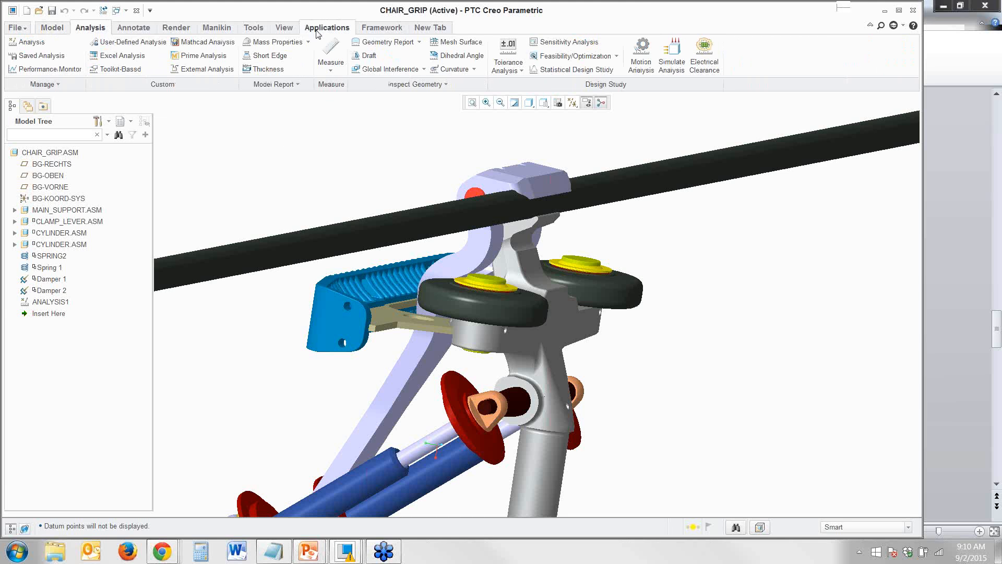
{"action": "left_click", "coordinate": [216, 50]}
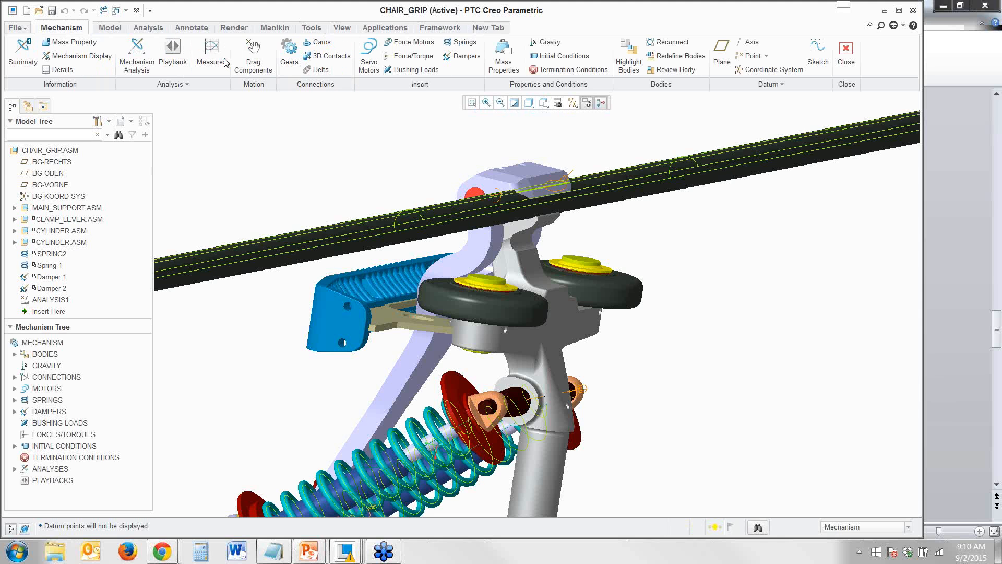
- Examine the chair grip's two springs, dampers and clamp lever from several angles and up close
{"action": "scroll", "coordinate": [489, 183], "scroll_direction": "up", "scroll_amount": 3}
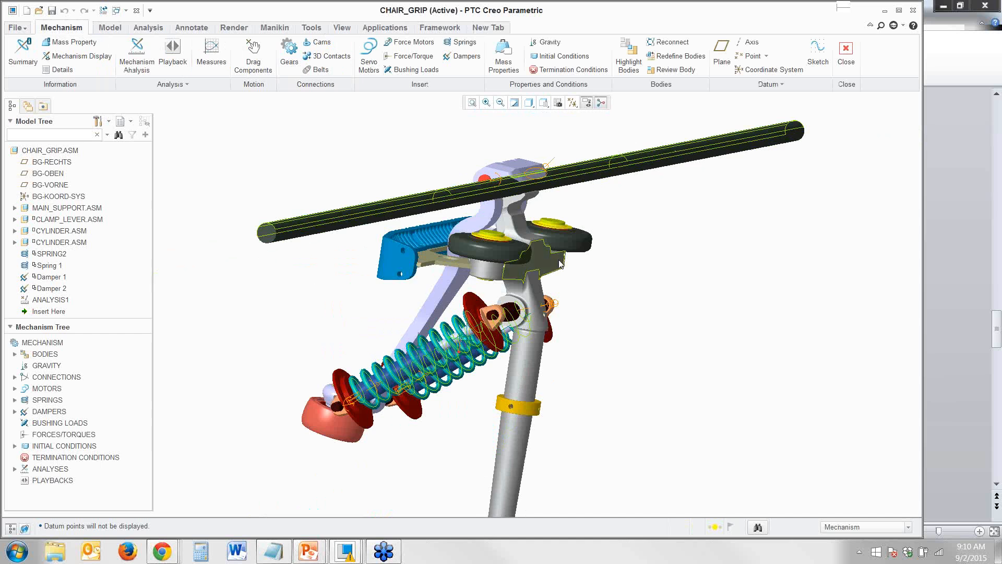
{"action": "middle_click_drag", "start_coordinate": [560, 264], "coordinate": [535, 201]}
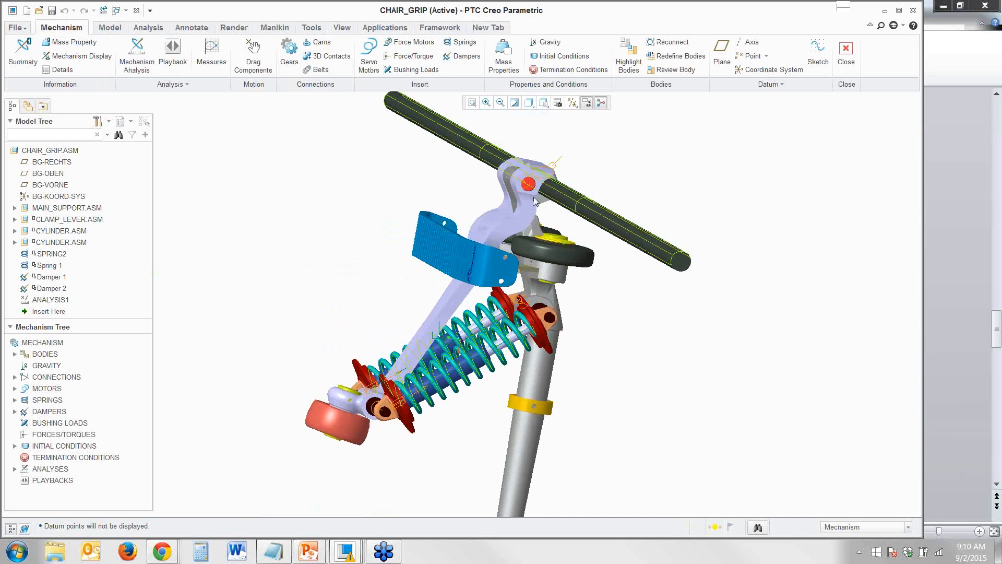
{"action": "scroll", "coordinate": [488, 365], "scroll_direction": "down", "scroll_amount": 5}
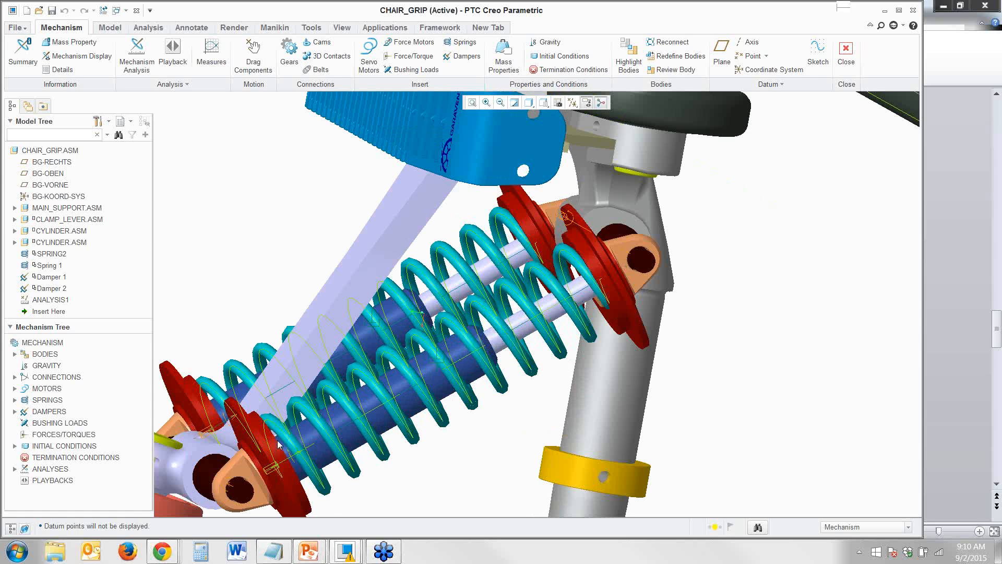
{"action": "scroll", "coordinate": [595, 344], "scroll_direction": "up", "scroll_amount": 2}
{"action": "middle_click_drag", "start_coordinate": [595, 344], "coordinate": [606, 348]}
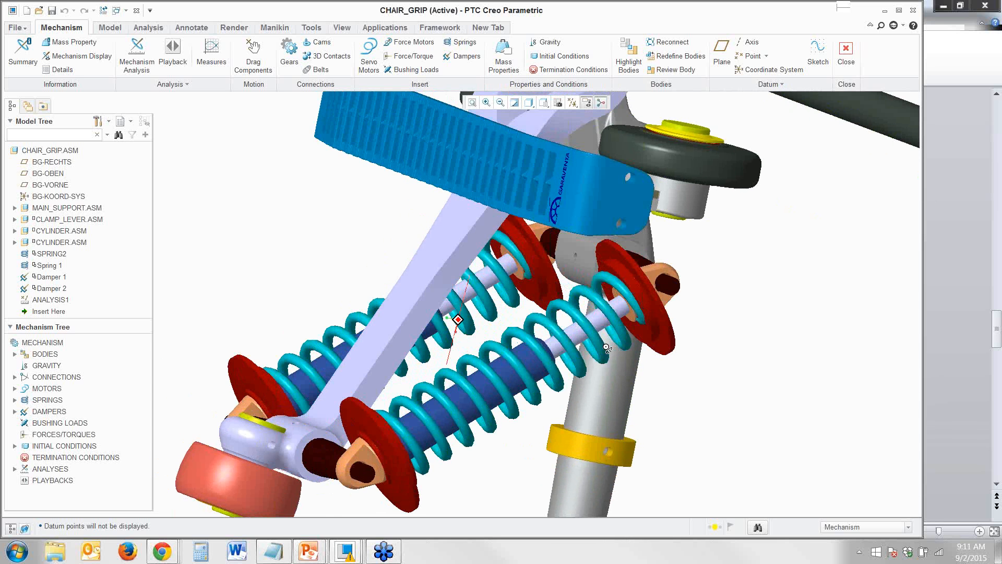
{"action": "scroll", "coordinate": [635, 409], "scroll_direction": "up", "scroll_amount": 2}
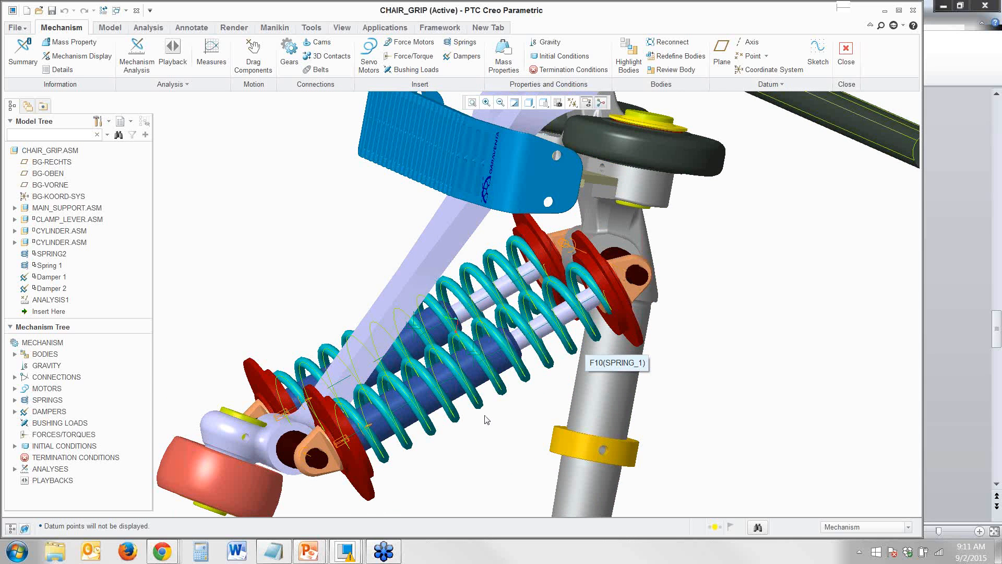
{"action": "scroll", "coordinate": [485, 419], "scroll_direction": "up", "scroll_amount": 2}
{"action": "scroll", "coordinate": [679, 417], "scroll_direction": "up", "scroll_amount": 2}
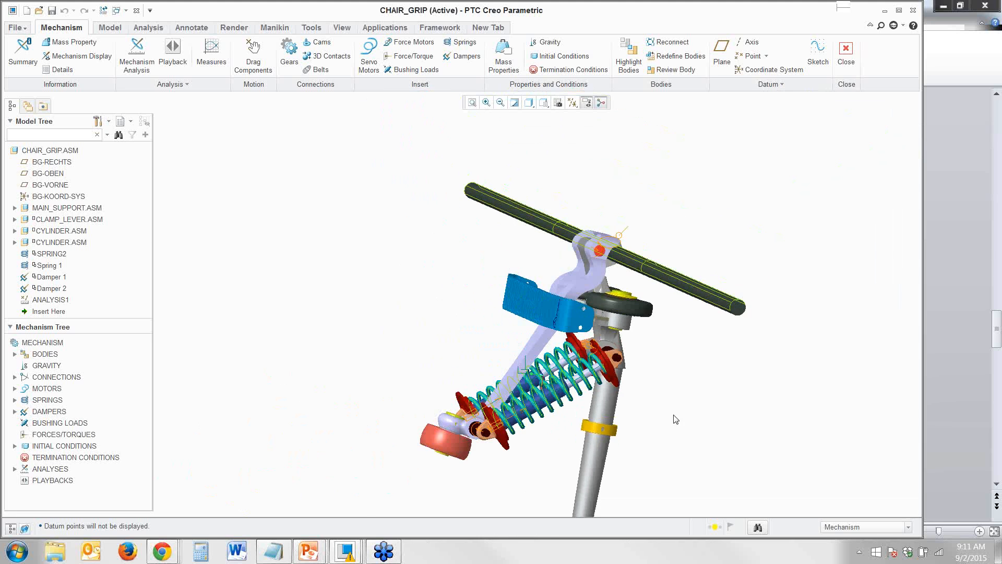
{"action": "middle_click_drag", "start_coordinate": [670, 414], "coordinate": [669, 416]}
{"action": "scroll", "coordinate": [668, 409], "scroll_direction": "down", "scroll_amount": 1}
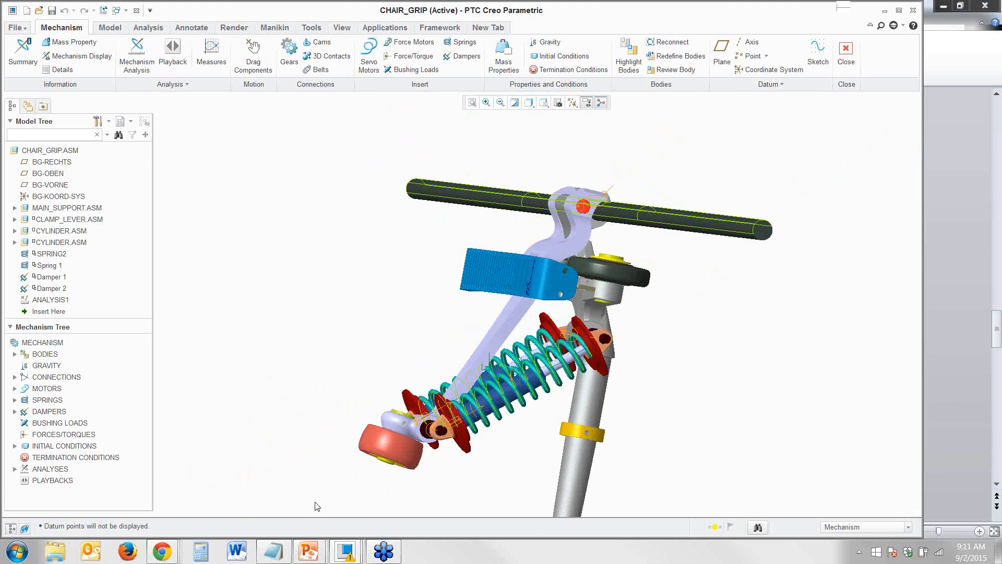
- Run the dynamic analysis dyn1 of the chair grip mechanism
{"action": "left_click", "coordinate": [15, 469]}
{"action": "right_click", "coordinate": [65, 492]}
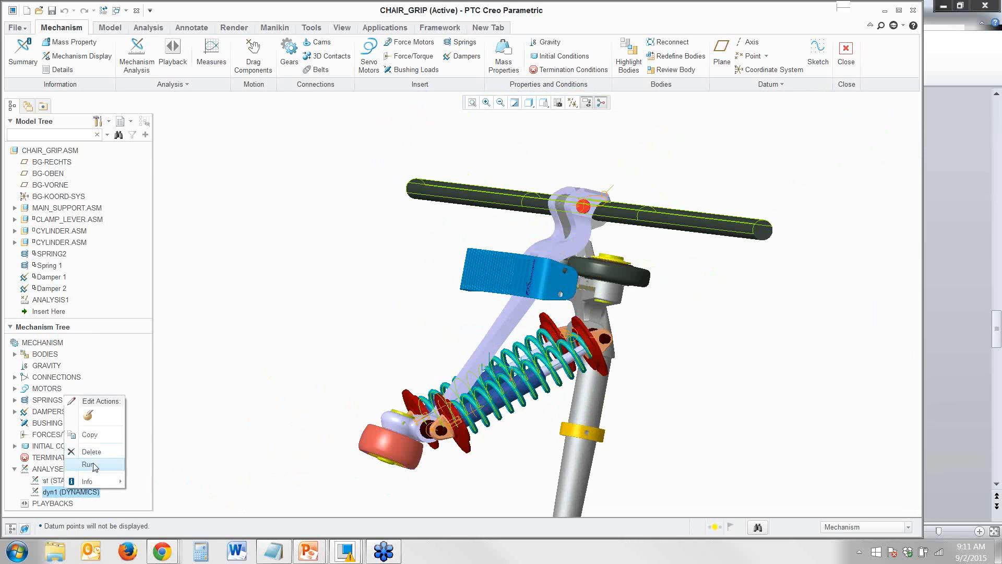
{"action": "left_click", "coordinate": [89, 464]}
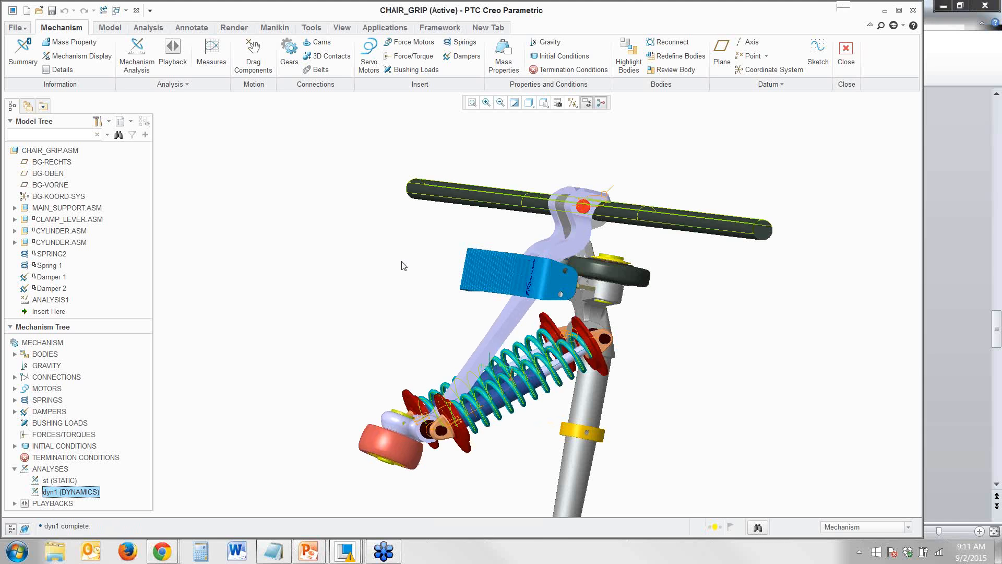
- Play back the dyn1 results as an animation, watching the clamp close around the cable up close, and close the playback
{"action": "left_click", "coordinate": [173, 51]}
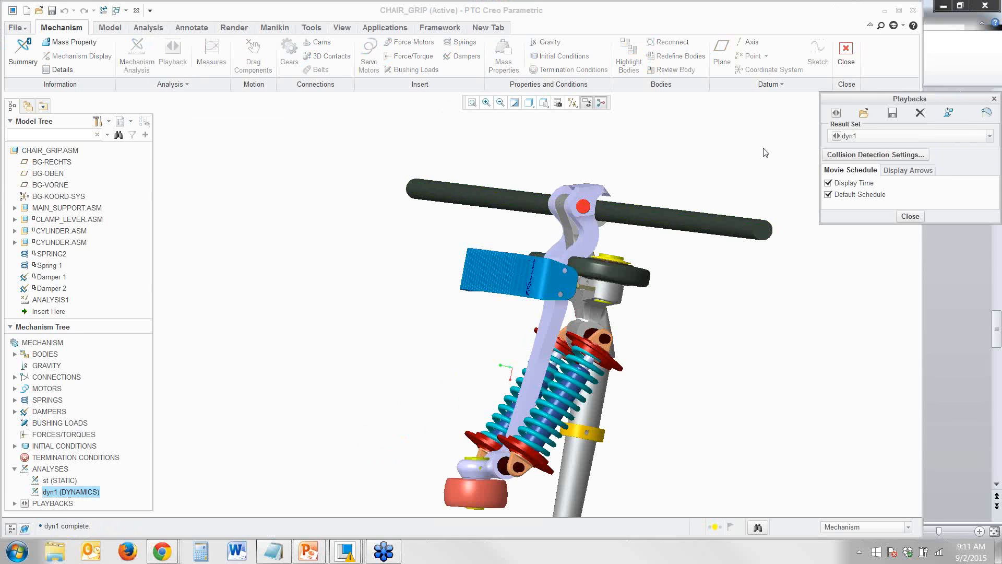
{"action": "left_click", "coordinate": [836, 112]}
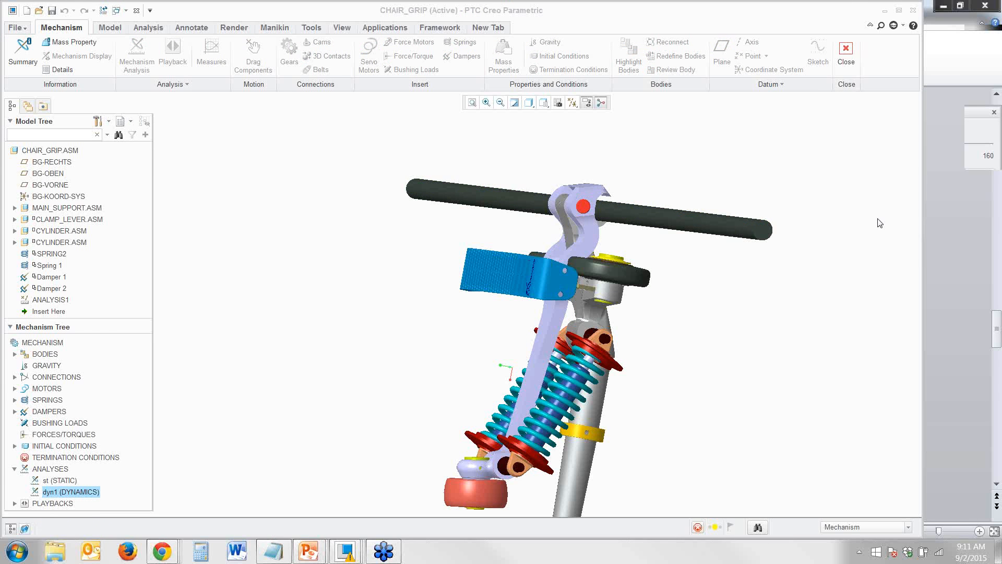
{"action": "mouse_move", "coordinate": [715, 259]}
{"action": "middle_mouse_down"}
{"action": "mouse_move", "coordinate": [700, 254]}
{"action": "mouse_move", "coordinate": [707, 262]}
{"action": "middle_mouse_up"}
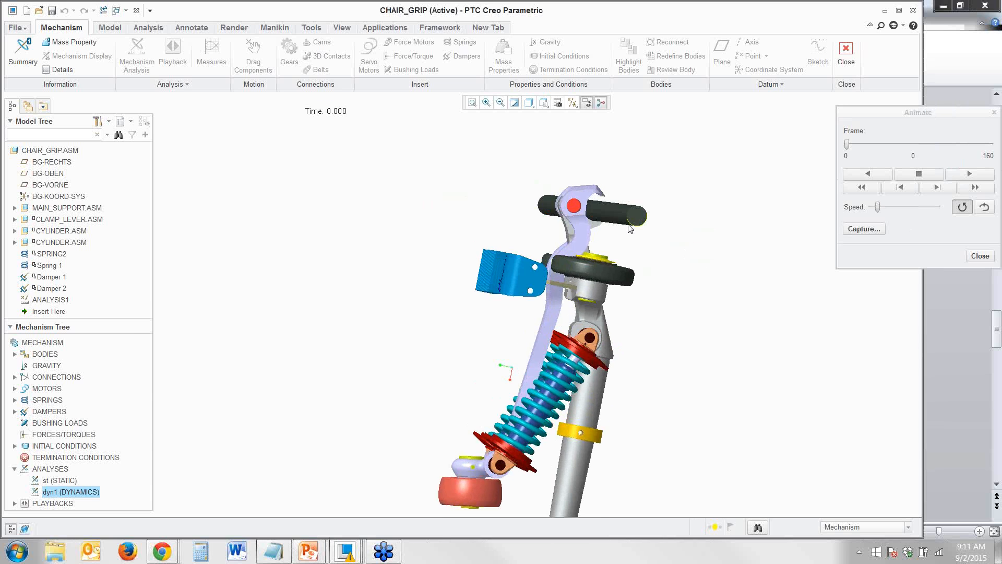
{"action": "scroll", "coordinate": [621, 214], "scroll_direction": "up", "scroll_amount": 4}
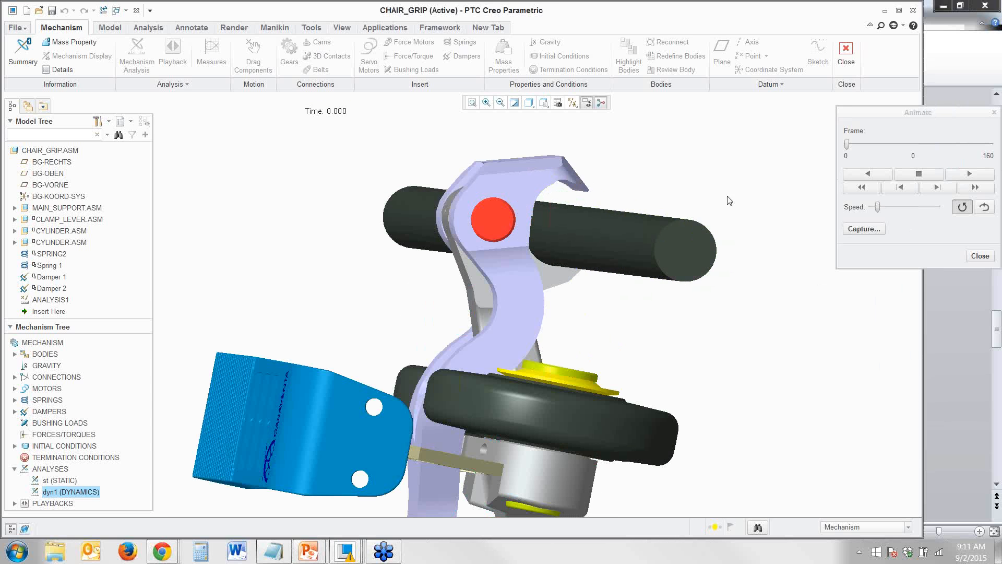
{"action": "left_click", "coordinate": [961, 175]}
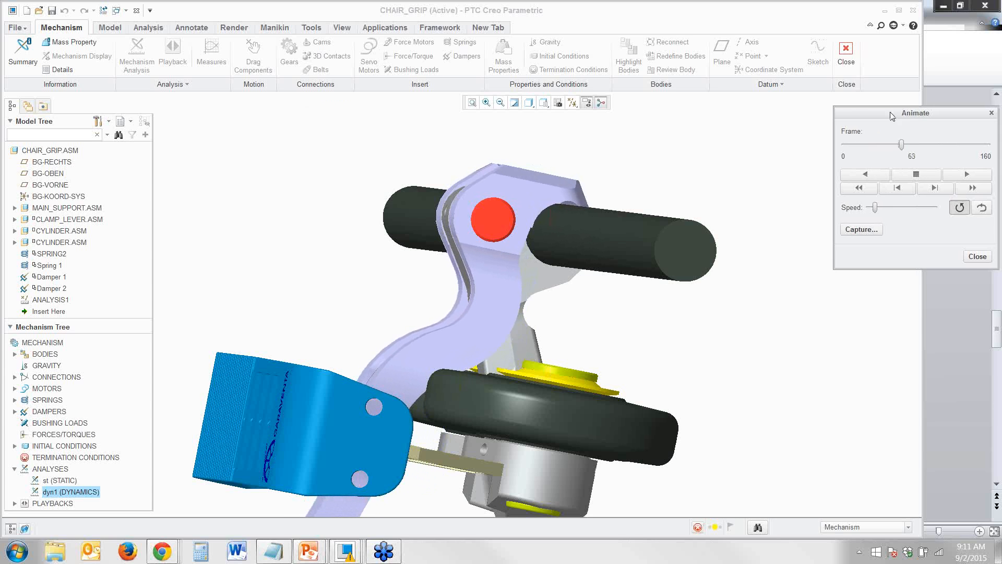
{"action": "left_click_drag", "start_coordinate": [900, 108], "coordinate": [830, 105]}
{"action": "left_click", "coordinate": [923, 108]}
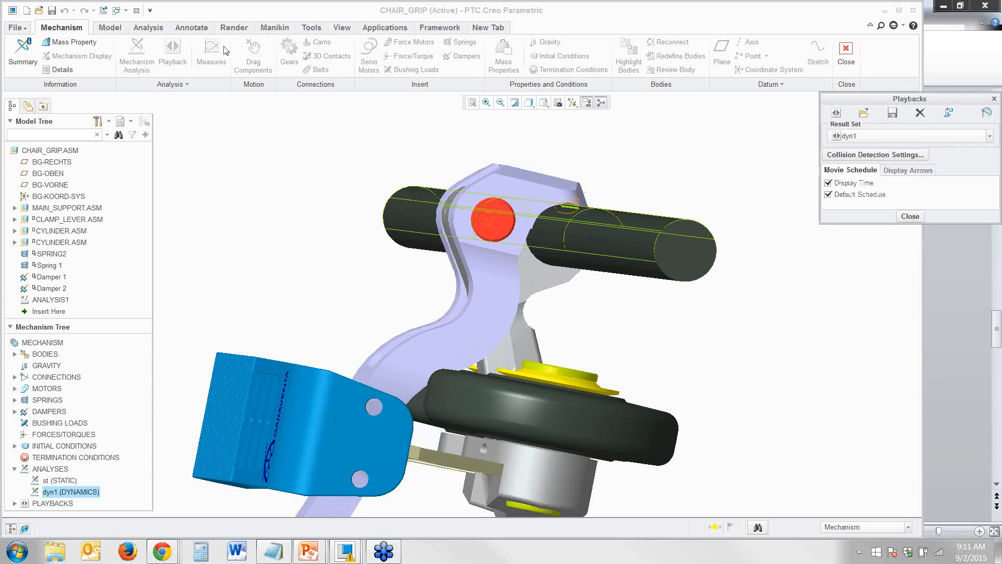
{"action": "left_click", "coordinate": [906, 215]}
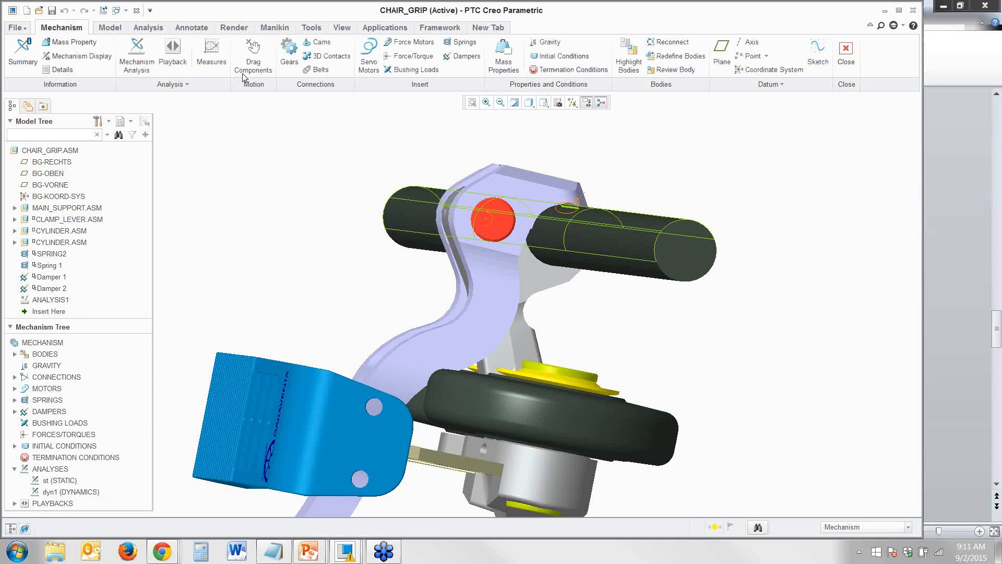
- Evaluate the mechanism's measures, including cam1, for the dyn1 result set and close the measure results
{"action": "left_click", "coordinate": [211, 52]}
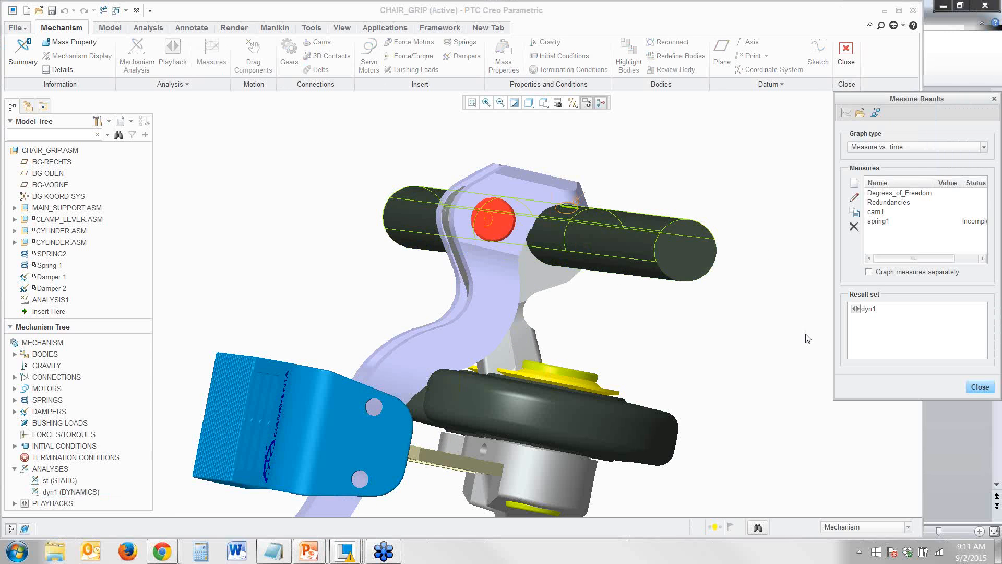
{"action": "left_click", "coordinate": [869, 309]}
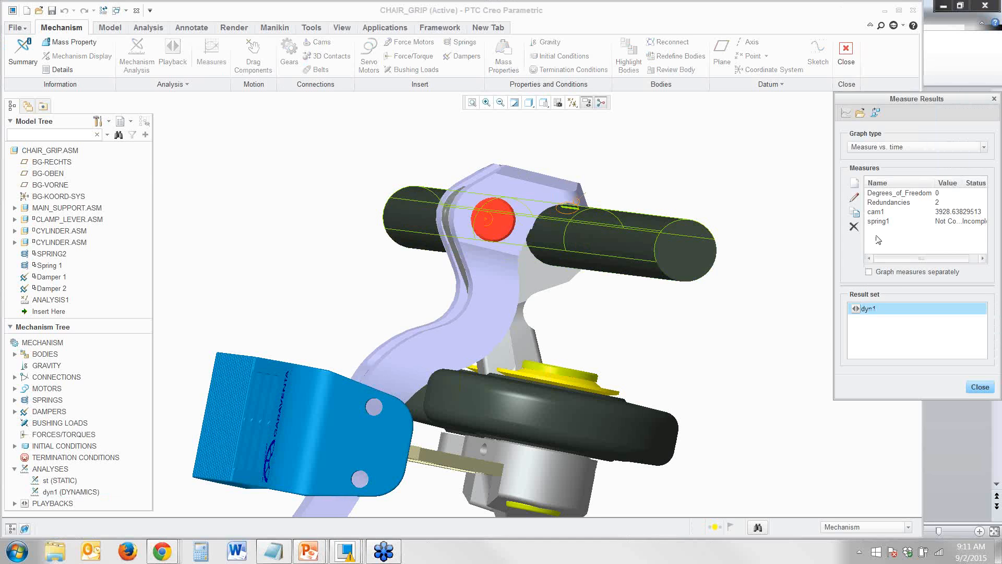
{"action": "left_click", "coordinate": [943, 212]}
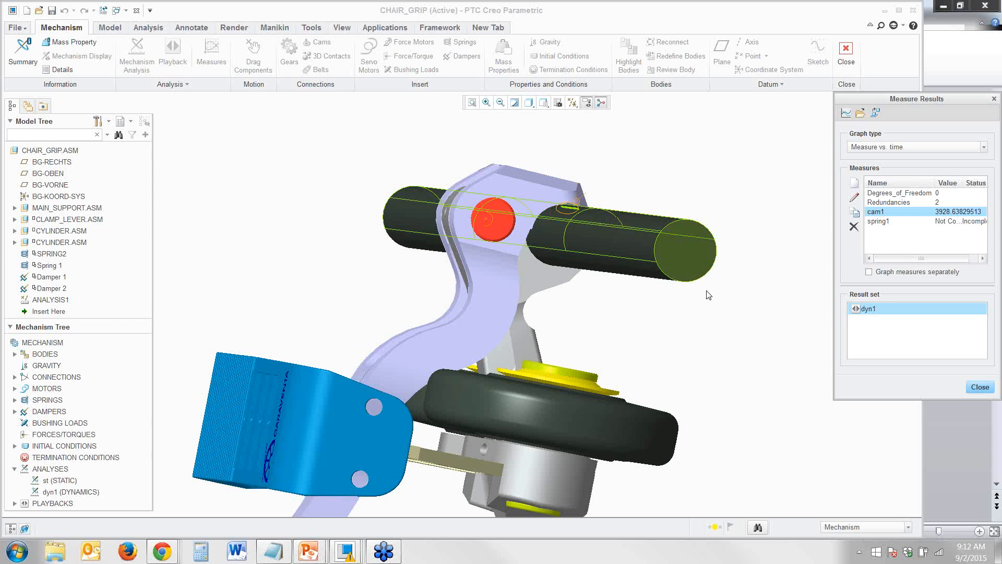
{"action": "left_click", "coordinate": [978, 389]}
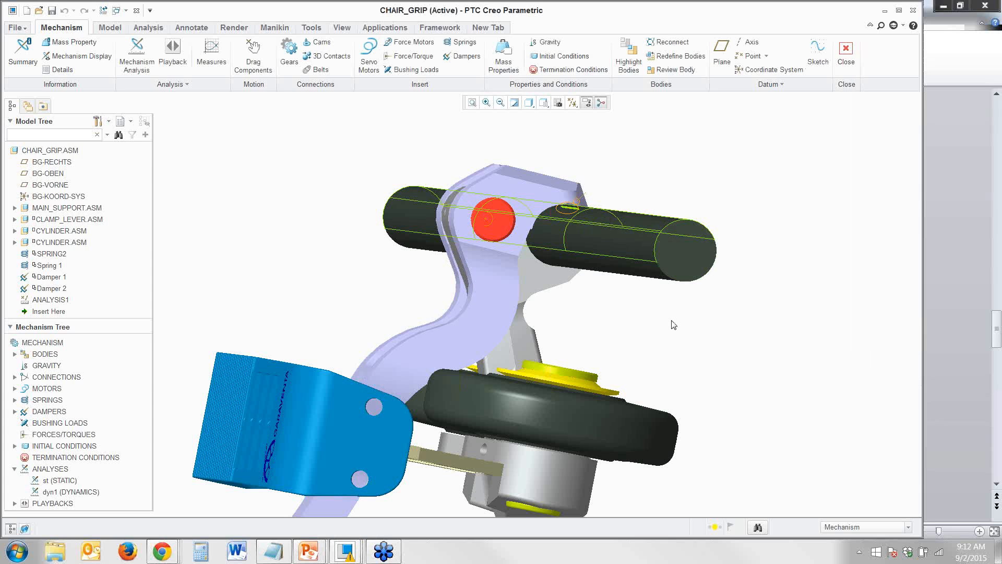
- View the whole chair grip with its springs and dampers and leave the Mechanism application
{"action": "scroll", "coordinate": [512, 187], "scroll_direction": "down", "scroll_amount": 5}
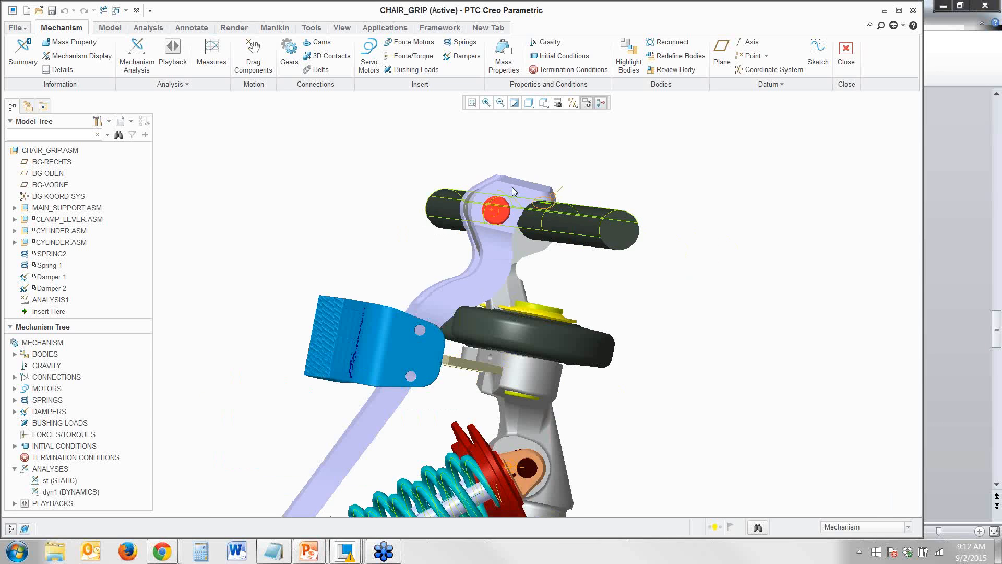
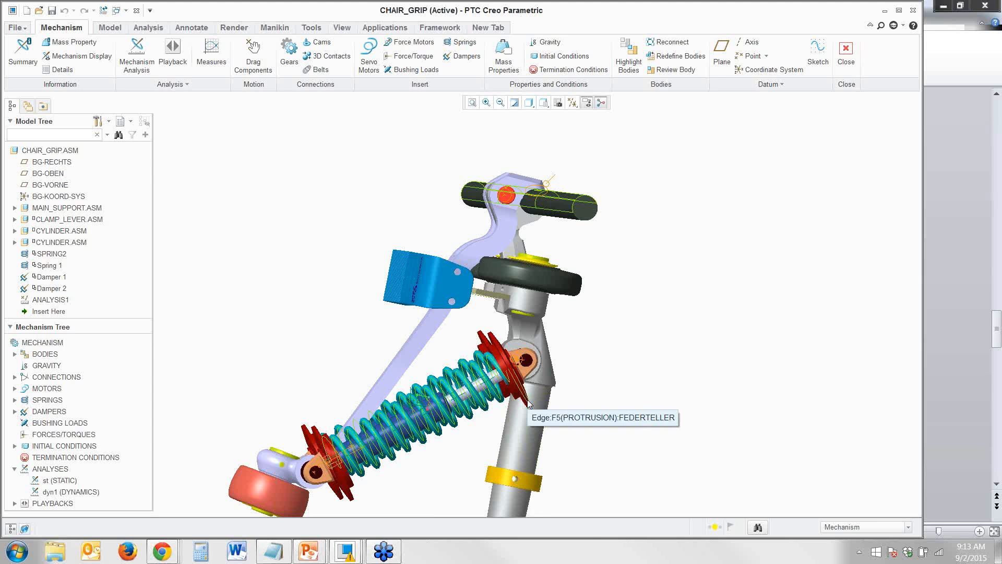
{"action": "middle_click_drag", "start_coordinate": [526, 398], "coordinate": [579, 413]}
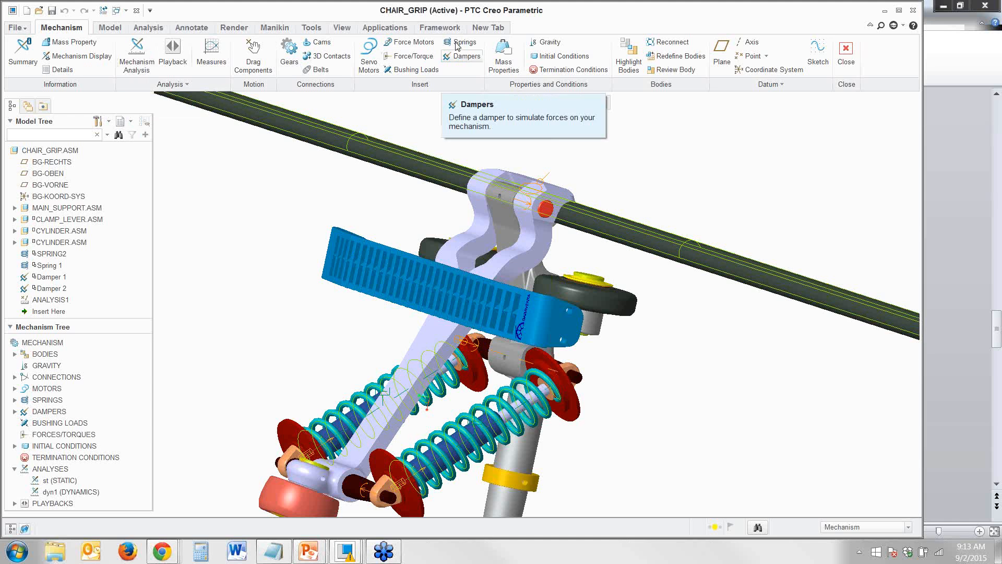
{"action": "left_click", "coordinate": [846, 50]}
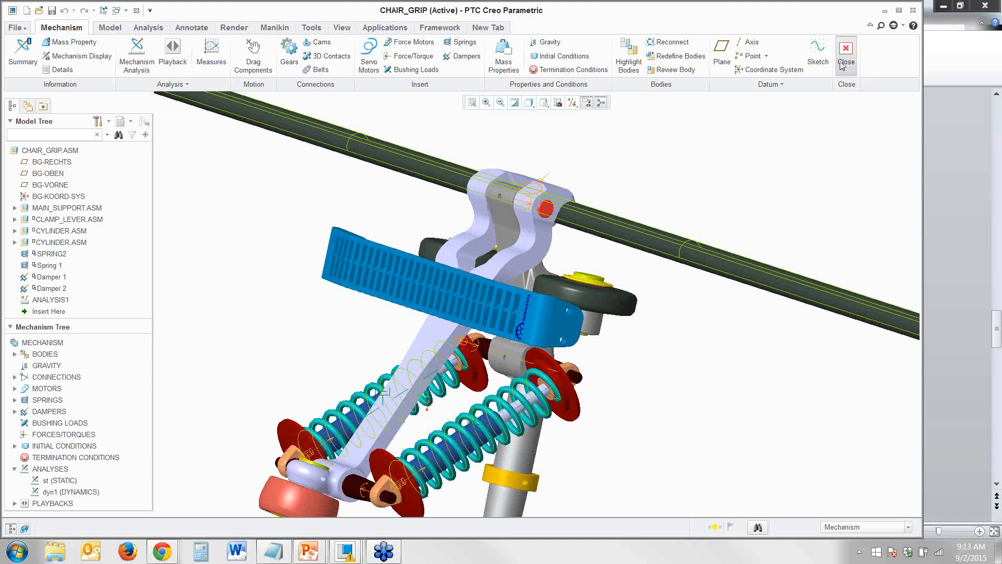
{"action": "left_click", "coordinate": [532, 334]}
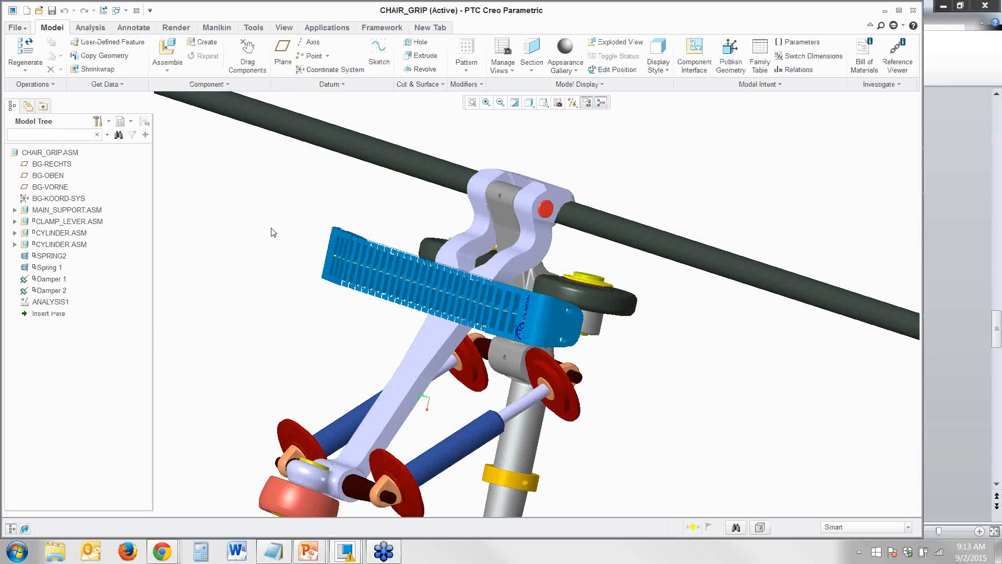
- Inspect the feature relations of SPRING2 and Damper 1 and the assembly parameters DAMPING and K that drive them
{"action": "left_click", "coordinate": [50, 256]}
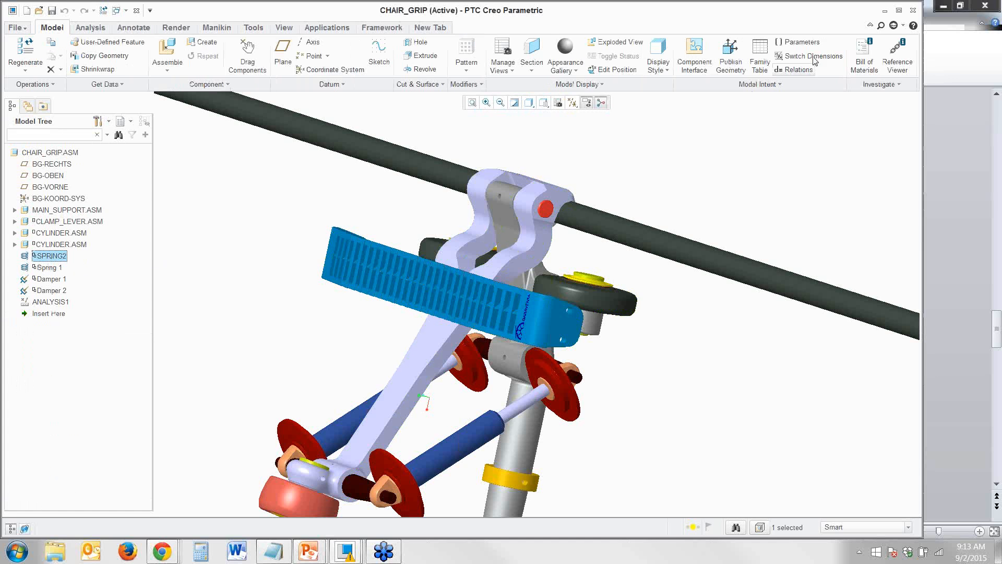
{"action": "left_click", "coordinate": [794, 70]}
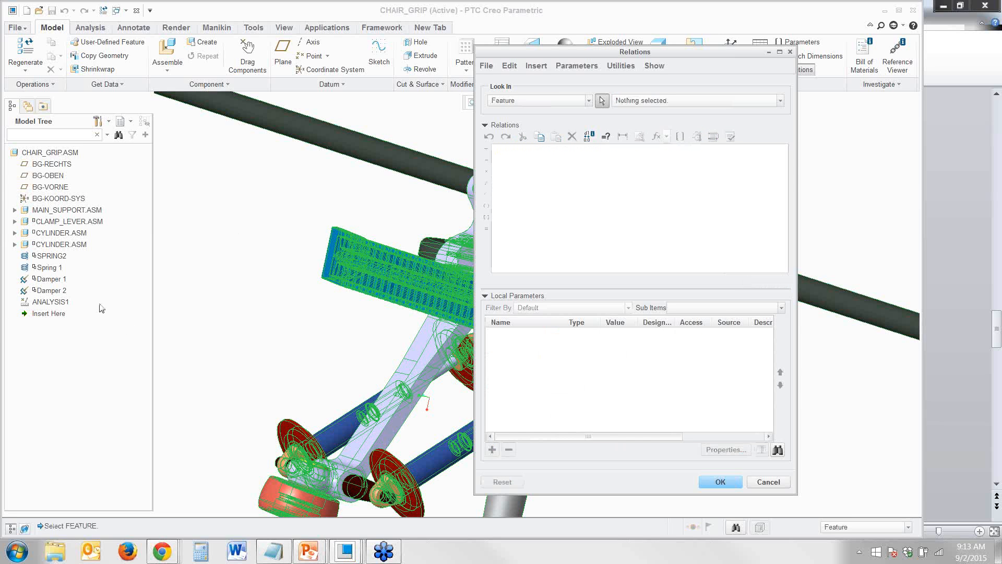
{"action": "left_click", "coordinate": [50, 257]}
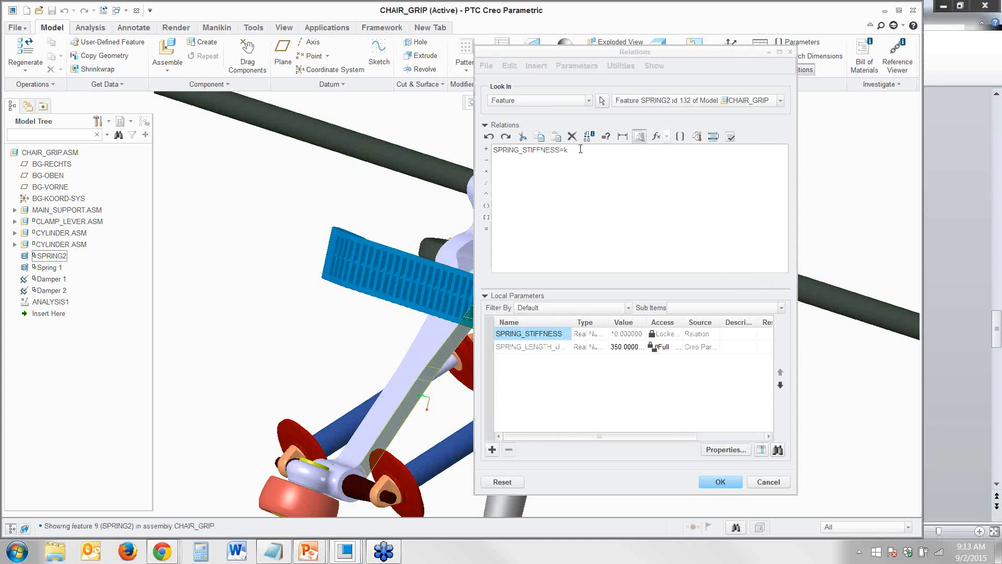
{"action": "left_click_drag", "start_coordinate": [563, 151], "coordinate": [584, 151]}
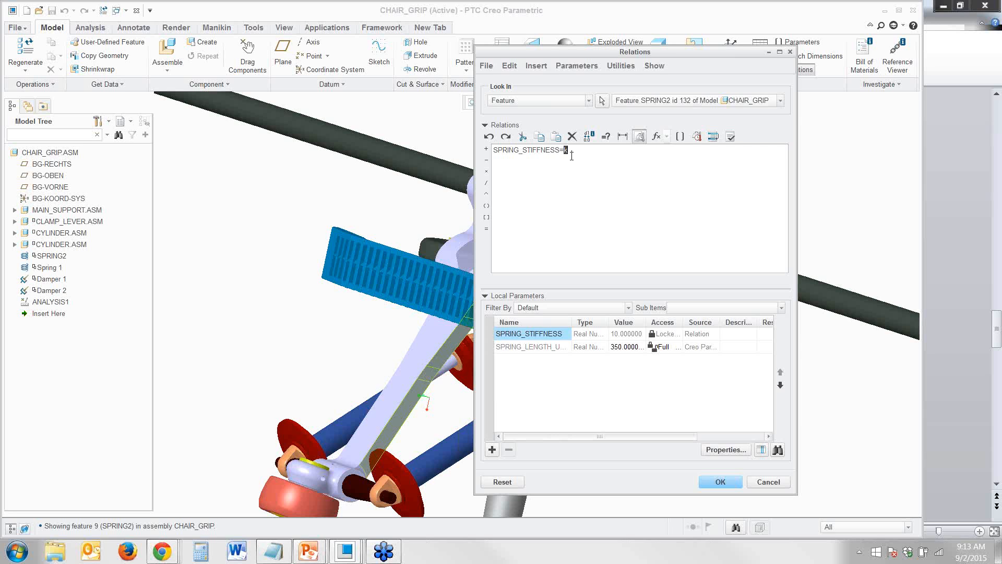
{"action": "left_click", "coordinate": [252, 201]}
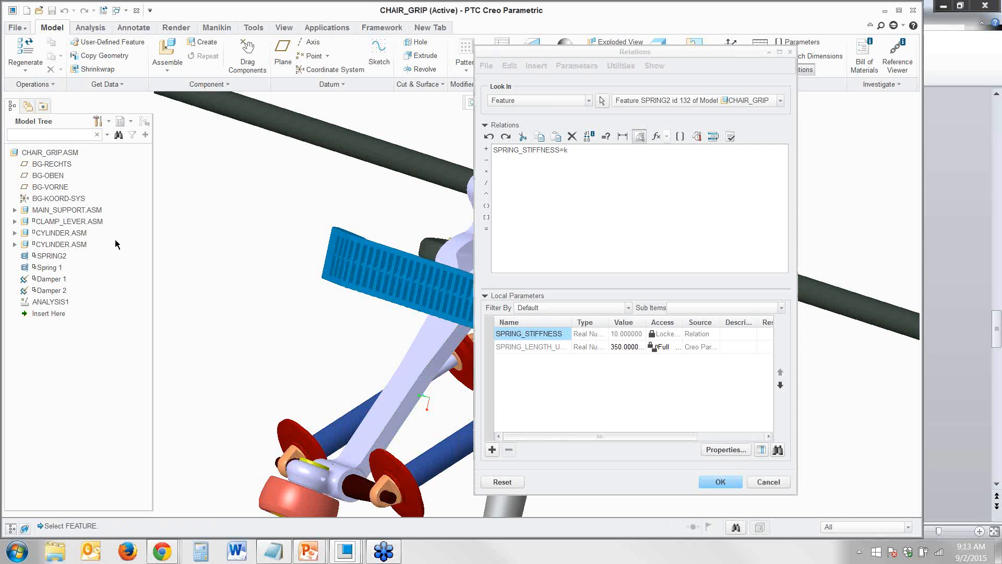
{"action": "left_click", "coordinate": [49, 279]}
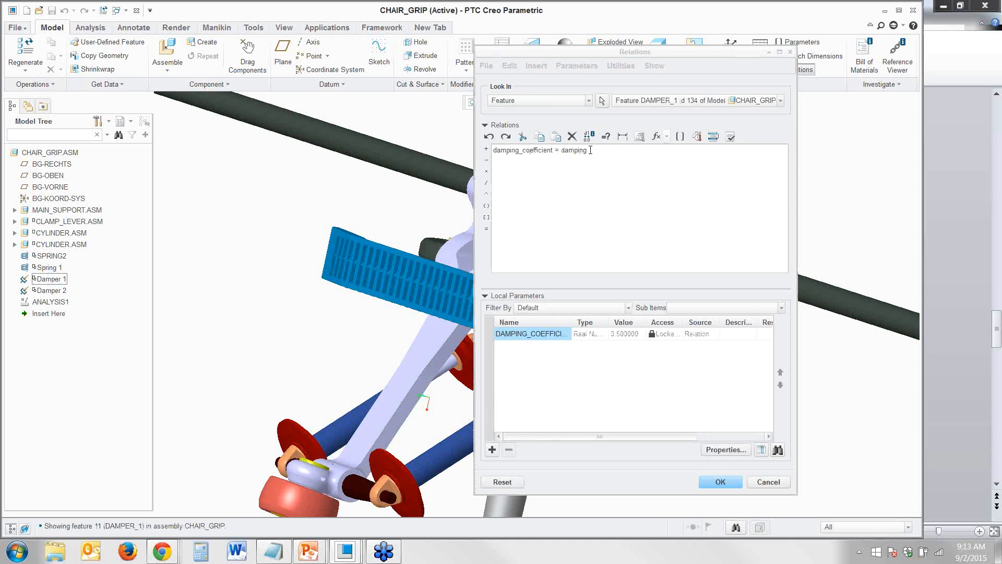
{"action": "left_click", "coordinate": [720, 482]}
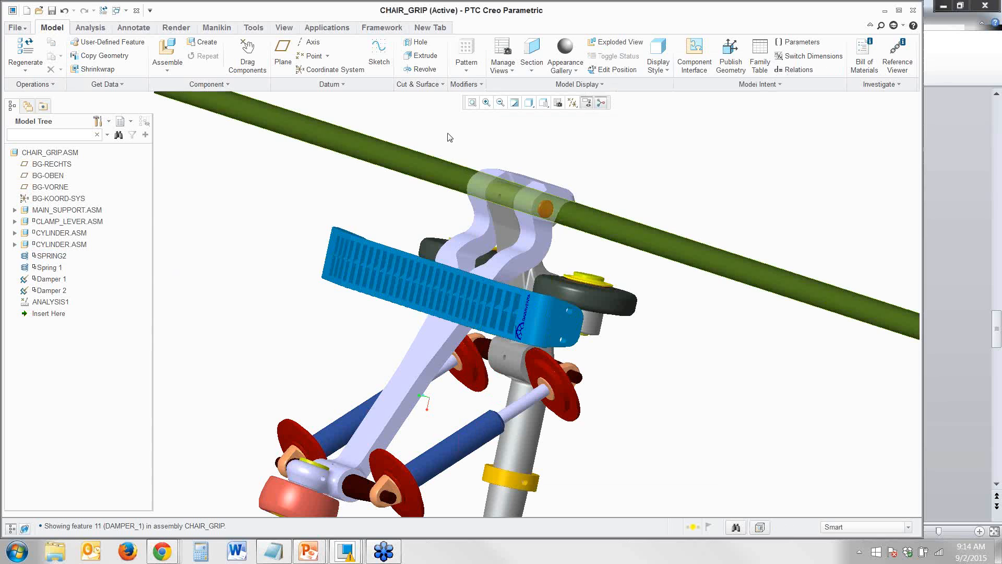
{"action": "left_click", "coordinate": [799, 41]}
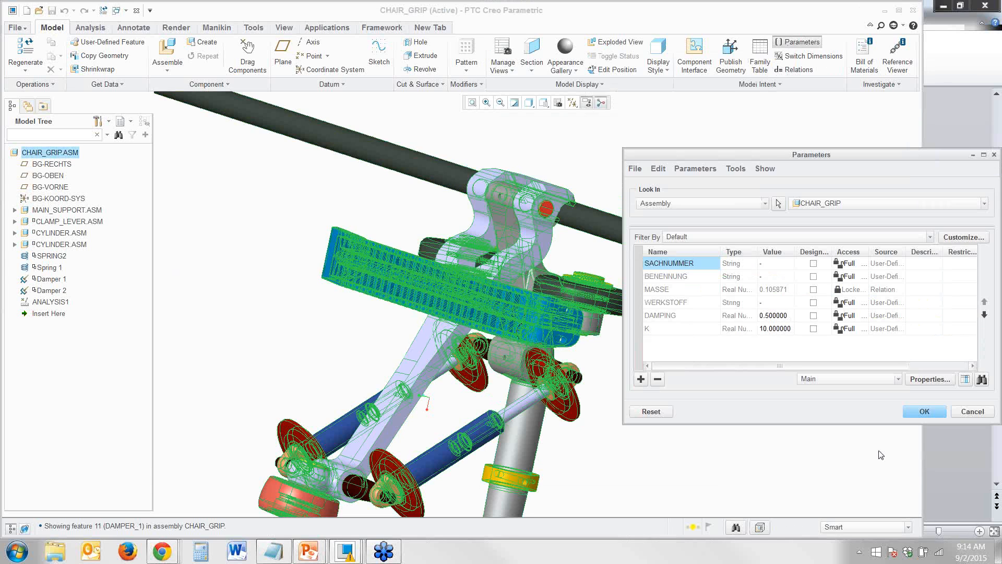
{"action": "left_click", "coordinate": [925, 412]}
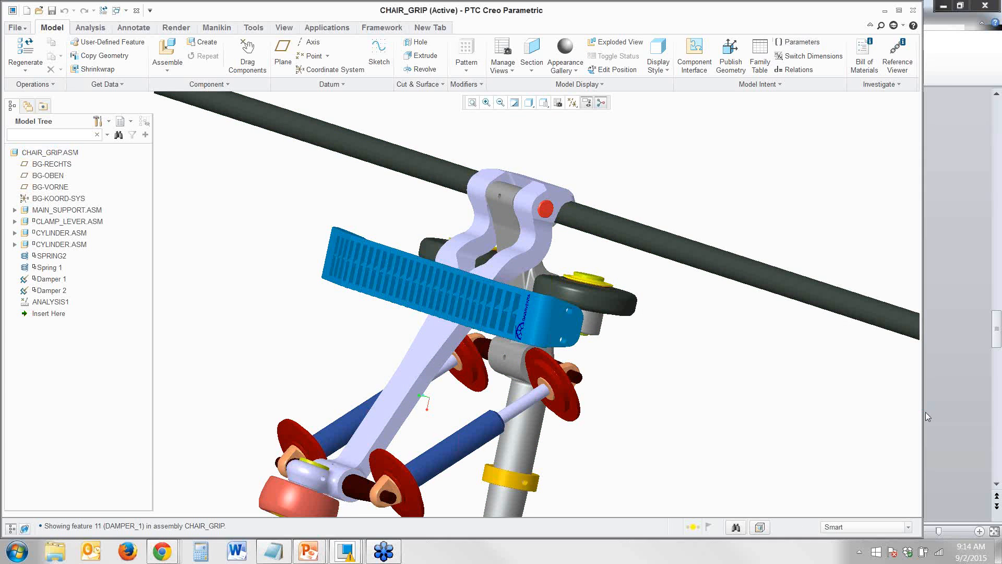
- Start a sensitivity analysis with the assembly parameter DAMPING:CHAIR_GRIP as its variable
{"action": "left_click", "coordinate": [91, 28]}
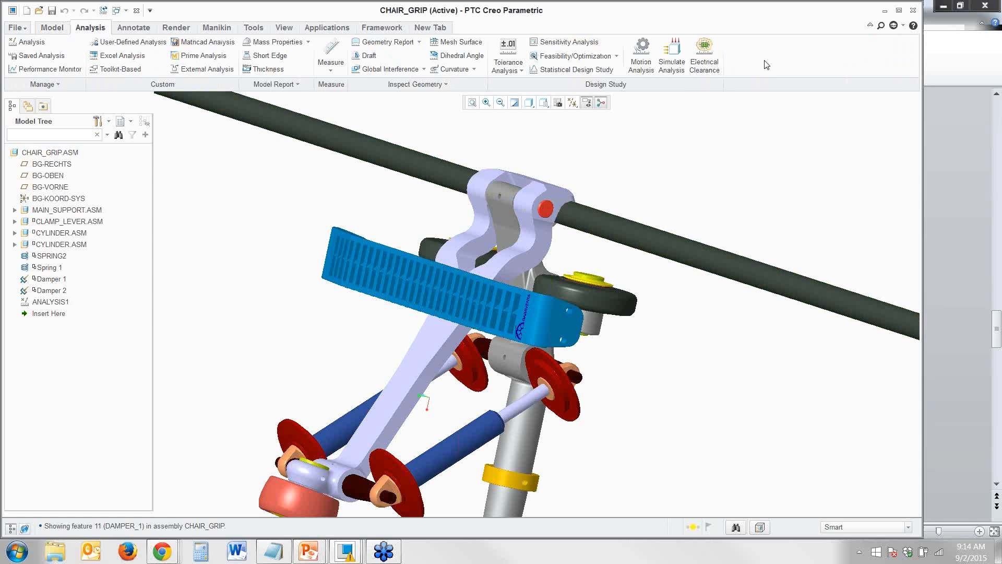
{"action": "left_click", "coordinate": [569, 43]}
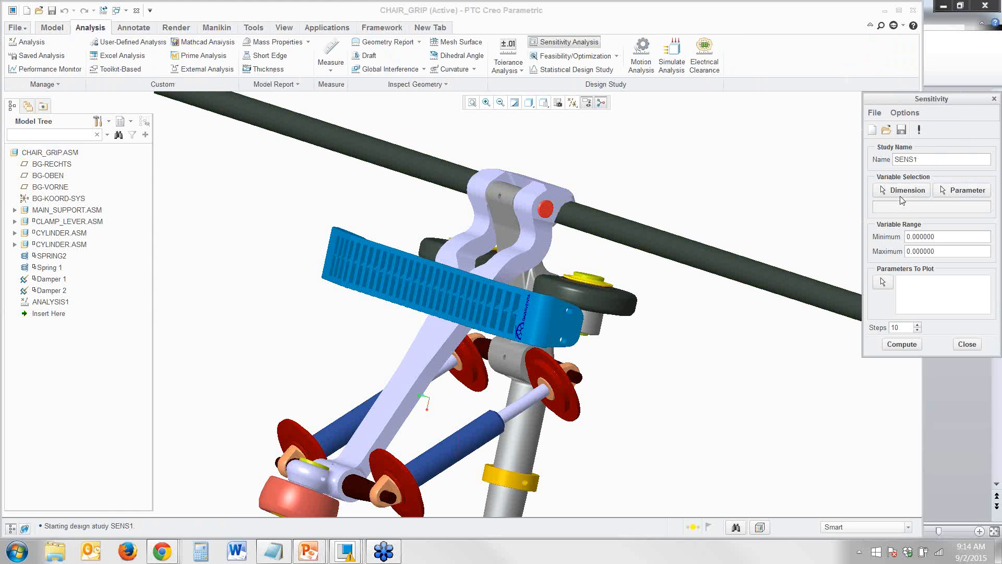
{"action": "left_click", "coordinate": [963, 190]}
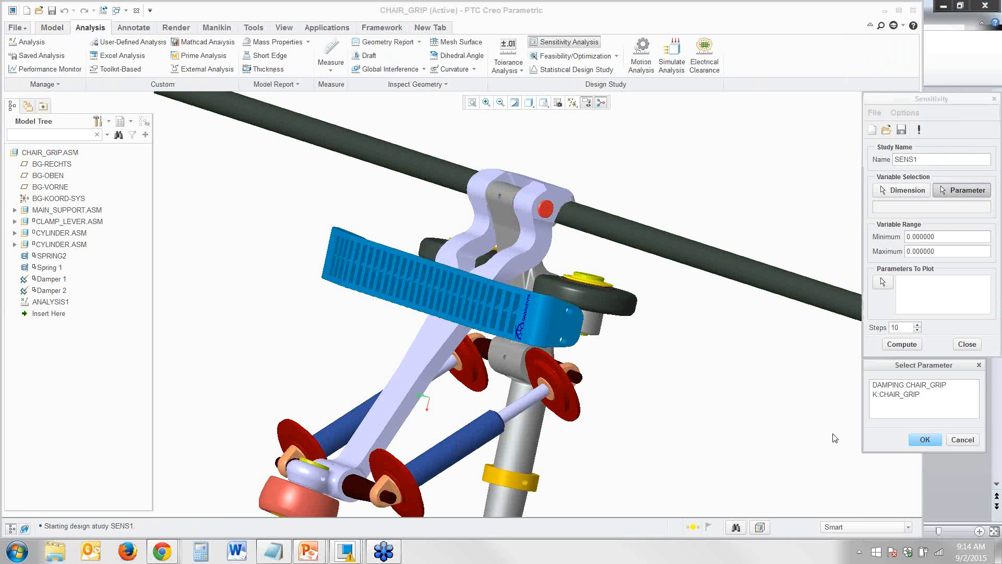
{"action": "left_click", "coordinate": [900, 386]}
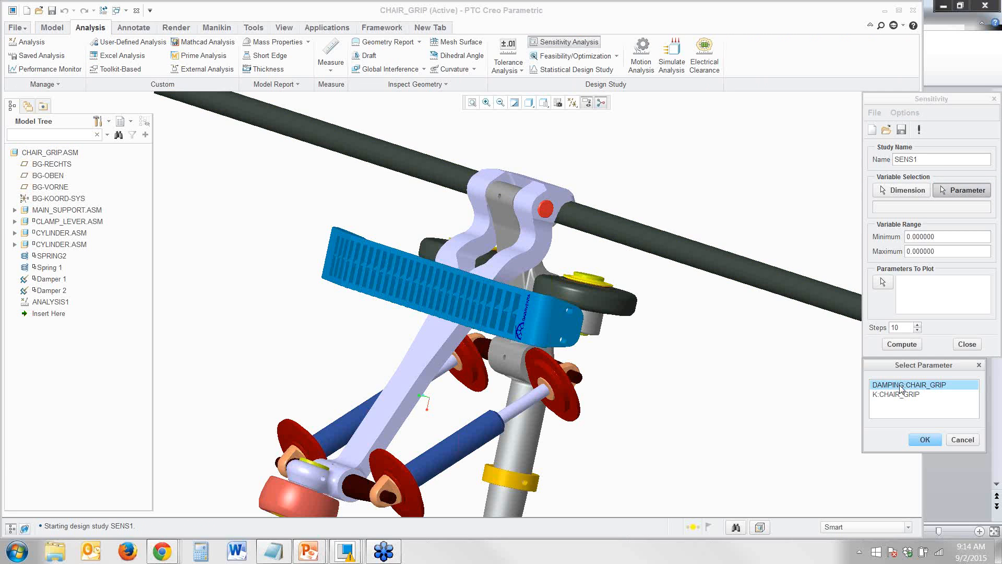
{"action": "left_click", "coordinate": [928, 442]}
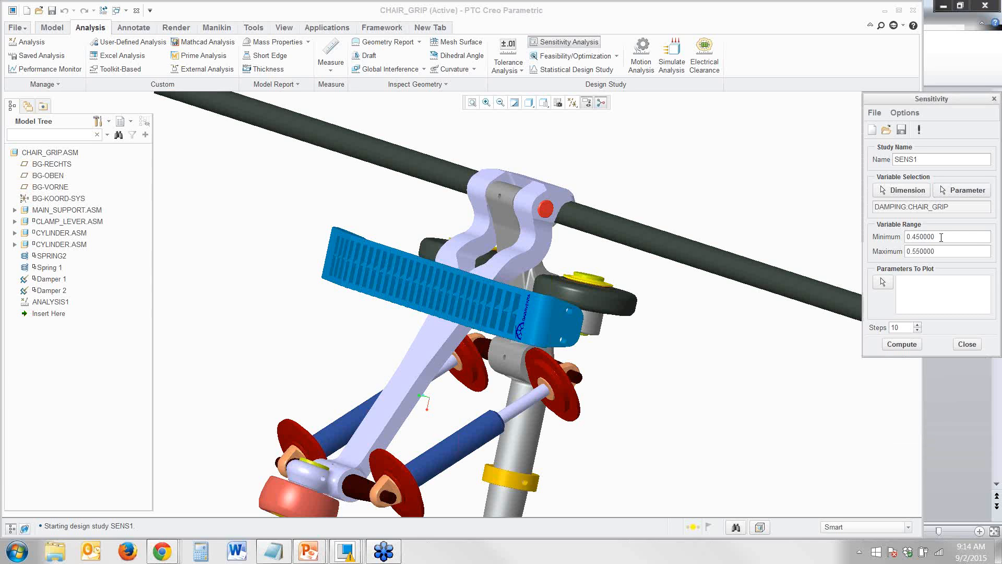
- Set the DAMPING variable range from 0.1 to 1 and the number of steps to 5
{"action": "left_click_drag", "start_coordinate": [940, 237], "coordinate": [880, 242]}
{"action": "type", "text": "0.1"}
{"action": "key", "text": "Tab"}
{"action": "type", "text": "1"}
{"action": "double_click", "coordinate": [894, 327]}
{"action": "type", "text": "5"}
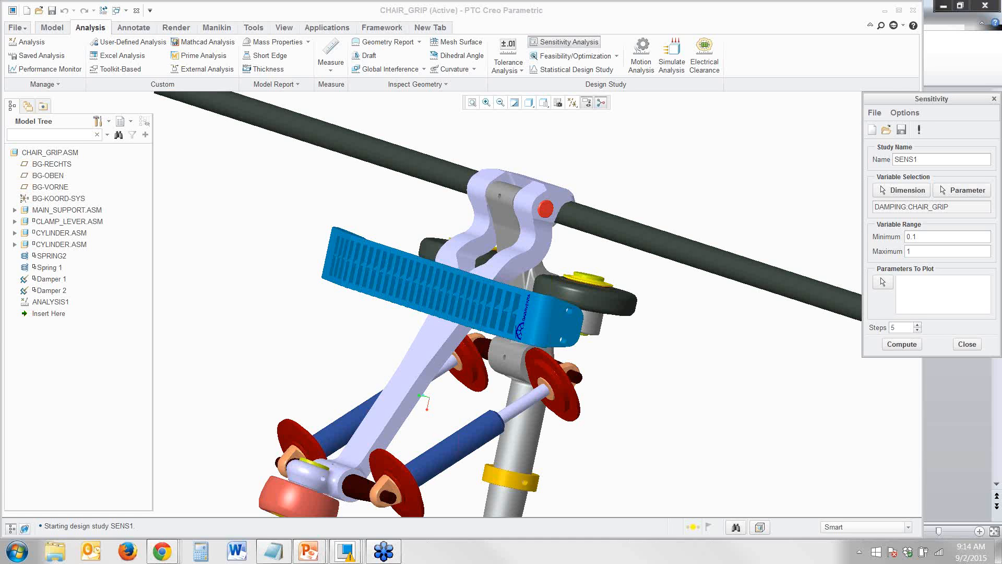
- Compute the sensitivity study with MAX_CAM1:ANALYSIS1 as the plotted parameter, review the damping plot and close it
{"action": "left_click", "coordinate": [883, 282]}
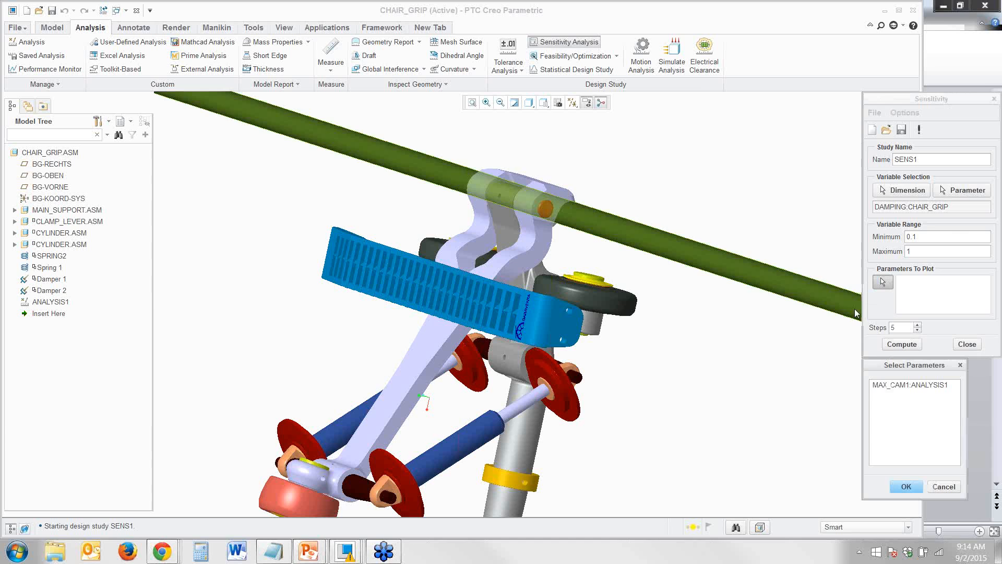
{"action": "left_click", "coordinate": [885, 385]}
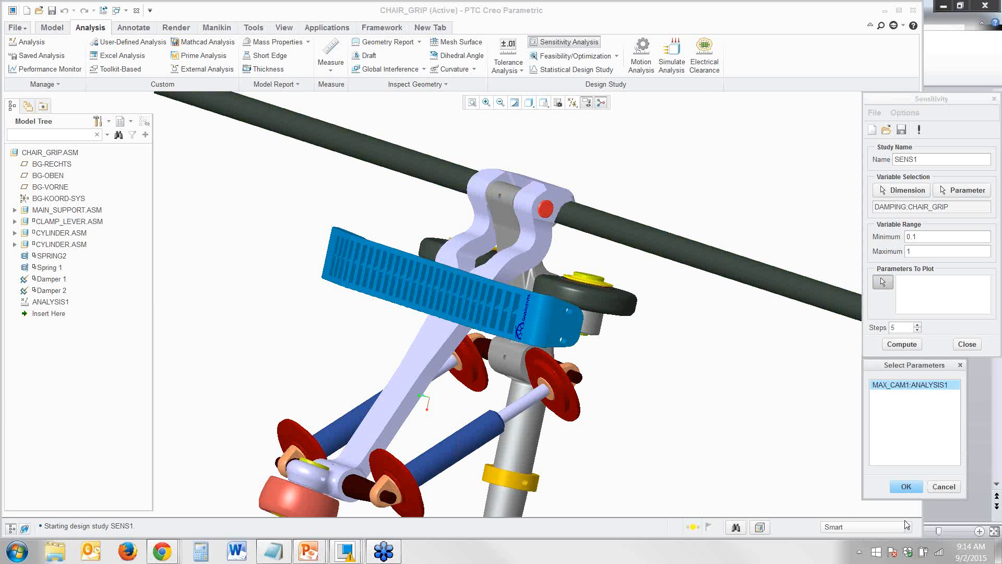
{"action": "left_click", "coordinate": [906, 487]}
{"action": "left_click", "coordinate": [902, 344]}
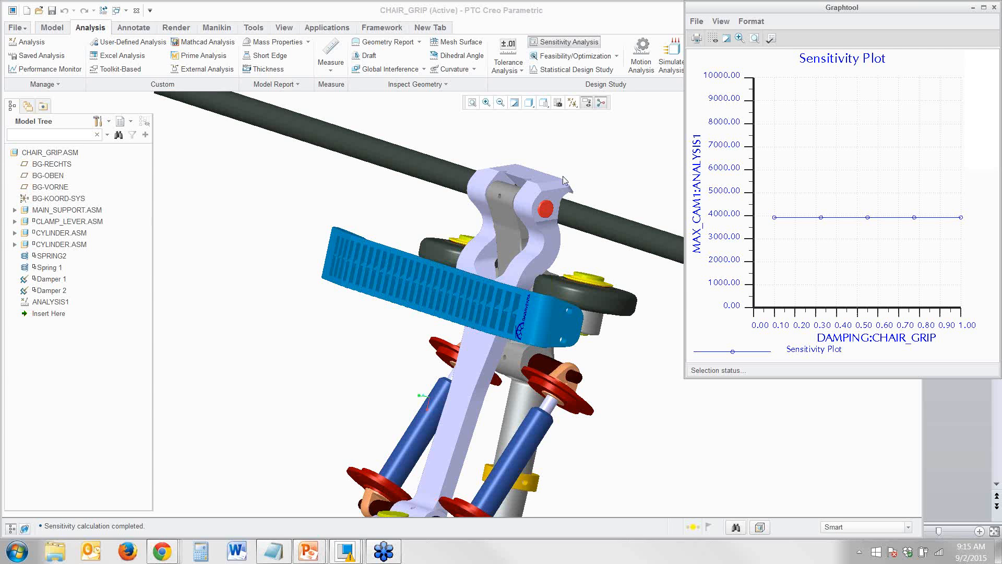
{"action": "scroll", "coordinate": [493, 166], "scroll_direction": "up", "scroll_amount": 4}
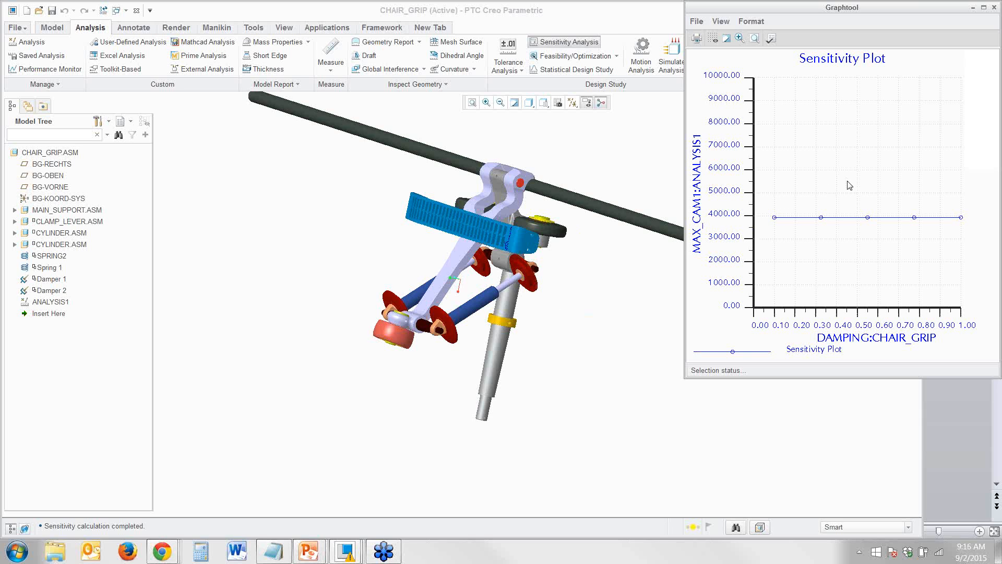
{"action": "left_click", "coordinate": [994, 7]}
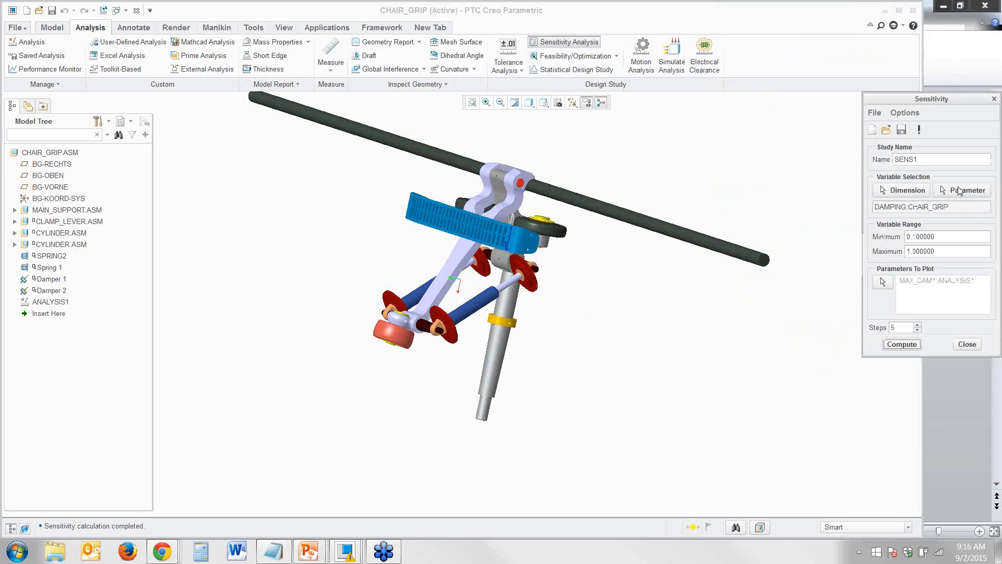
- Switch the sensitivity variable to K:CHAIR_GRIP with a range from 5 to 15 and compute the study
{"action": "left_click", "coordinate": [959, 191]}
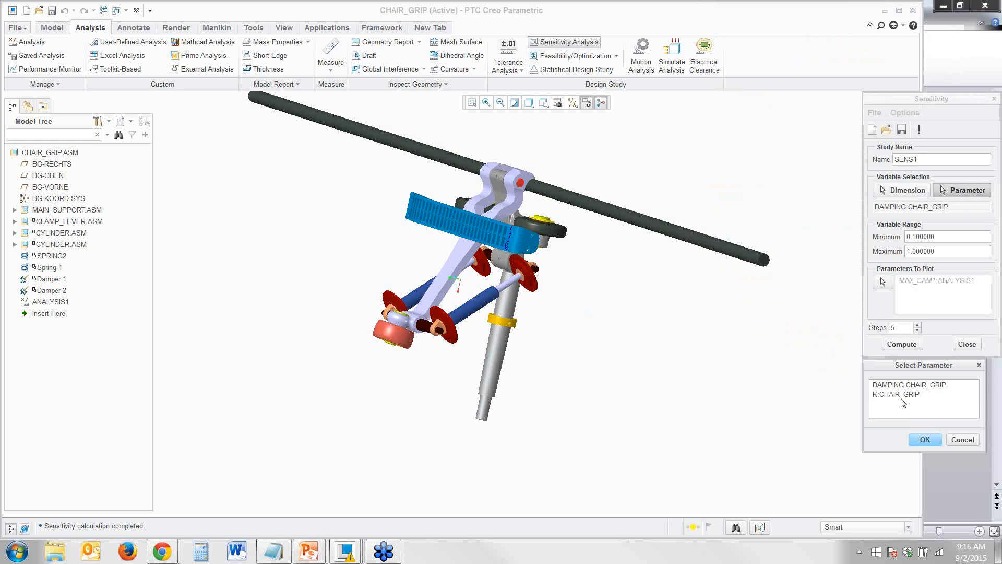
{"action": "left_click", "coordinate": [906, 395]}
{"action": "left_click", "coordinate": [922, 443]}
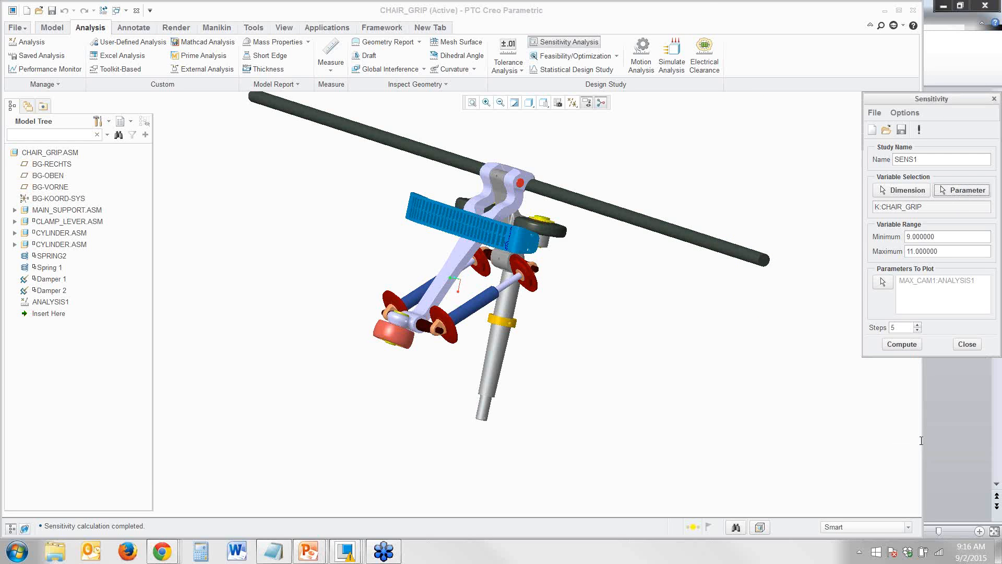
{"action": "type", "text": "5"}
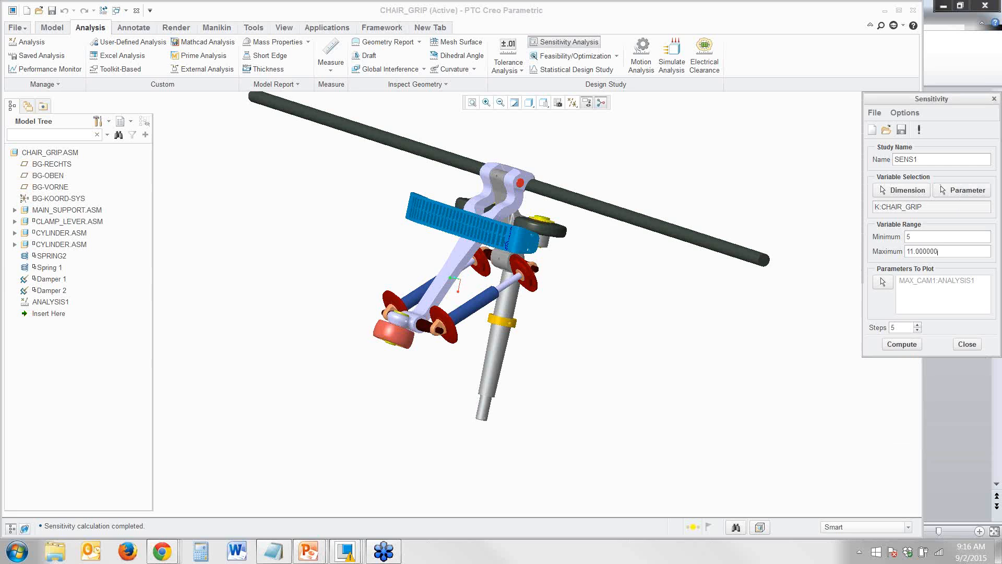
{"action": "double_click", "coordinate": [934, 251]}
{"action": "type", "text": "15"}
{"action": "key", "text": "Return"}
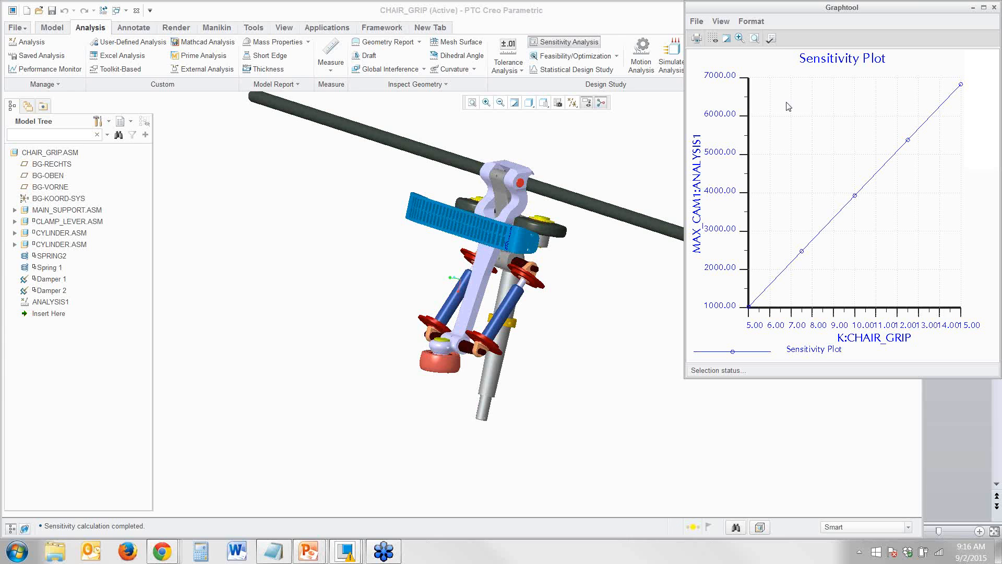
- Review the spring stiffness sensitivity plot, then close the plot and the sensitivity study
{"action": "left_click_drag", "start_coordinate": [819, 11], "coordinate": [719, 50]}
{"action": "left_click", "coordinate": [896, 46]}
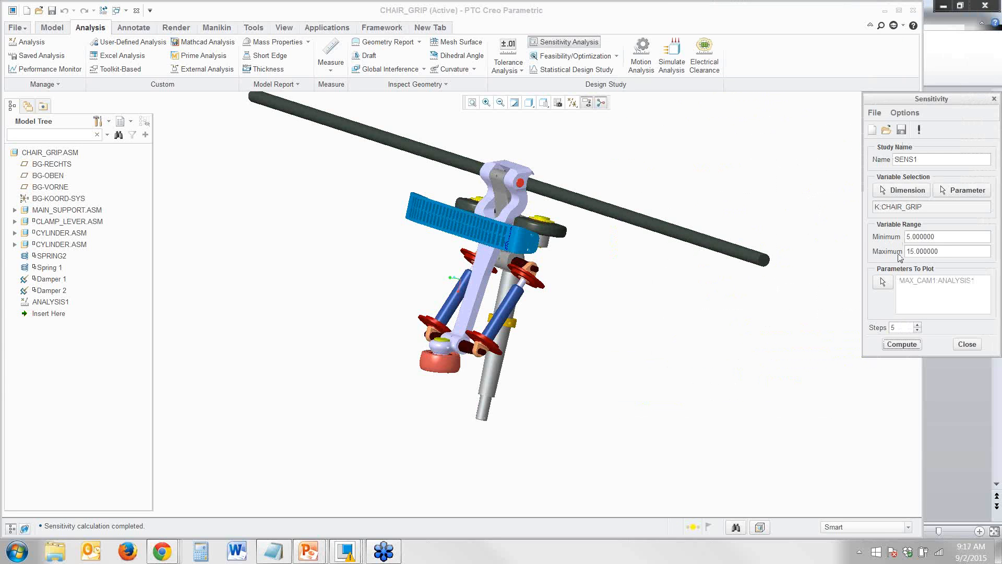
{"action": "left_click", "coordinate": [968, 345]}
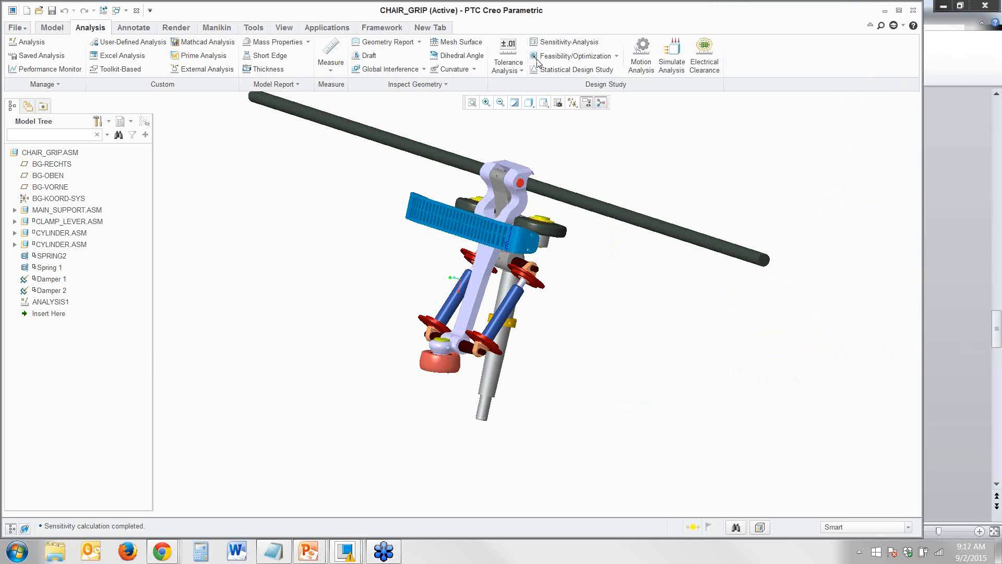
- Start a new optimization/feasibility study and set its type to Feasibility
{"action": "left_click", "coordinate": [574, 56]}
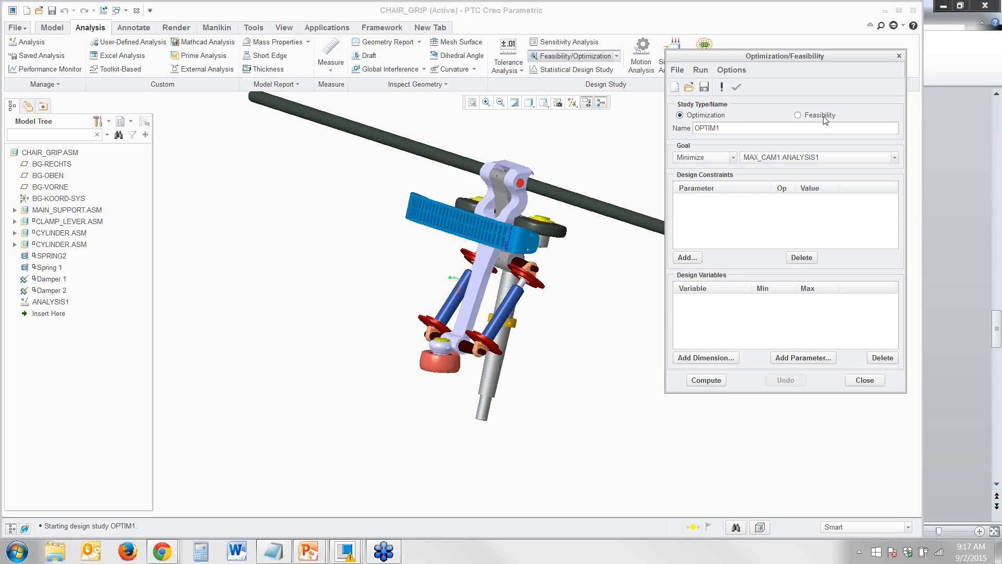
{"action": "left_click", "coordinate": [973, 209]}
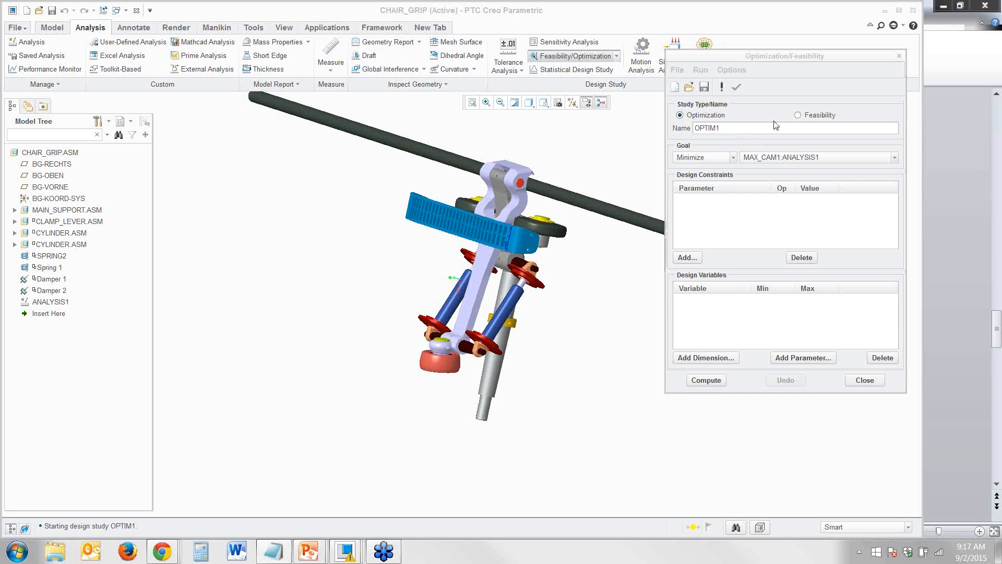
{"action": "left_click", "coordinate": [829, 118]}
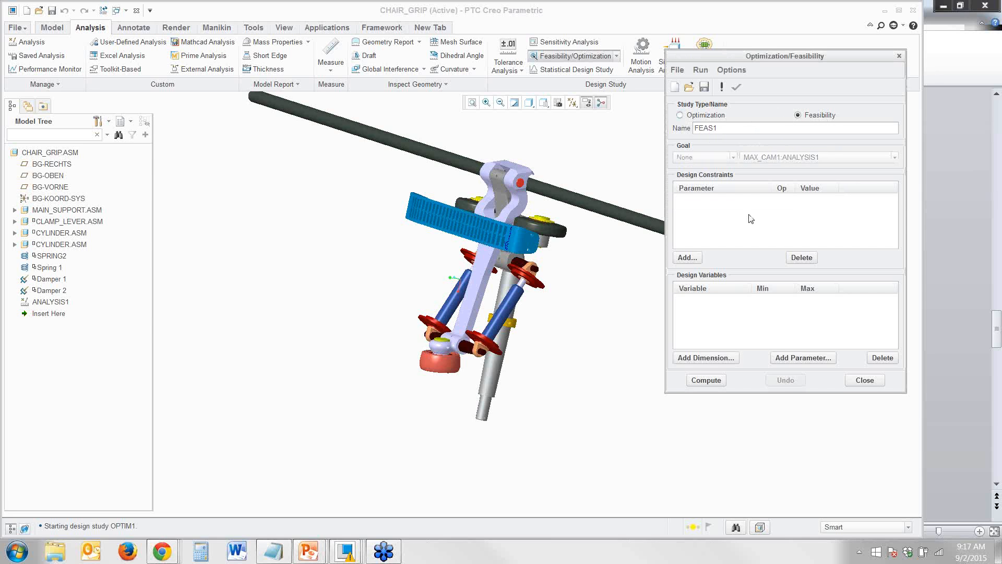
- Add a design constraint that sets MAX_CAM1:ANALYSIS1 equal to 2500
{"action": "left_click", "coordinate": [683, 258]}
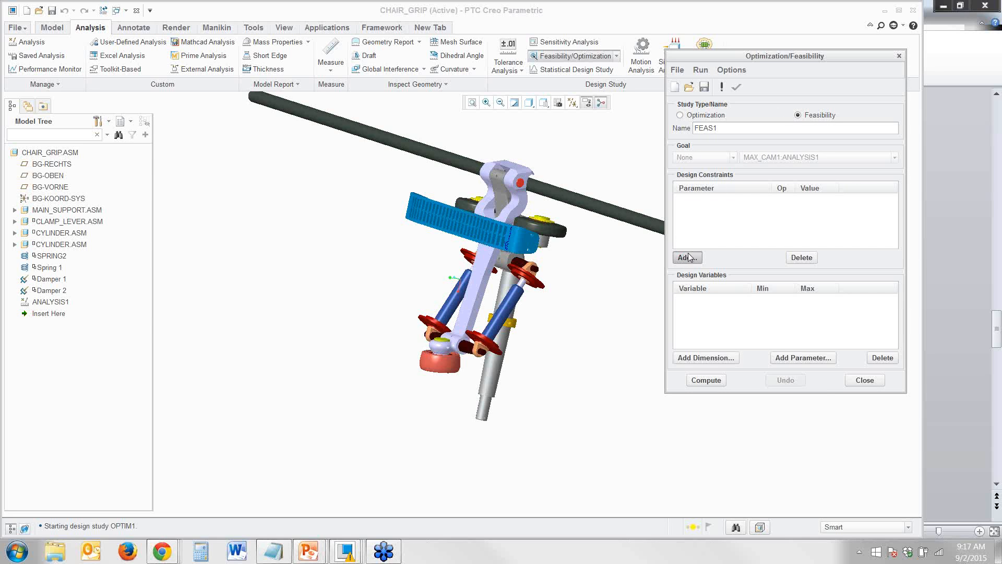
{"action": "left_click", "coordinate": [762, 435]}
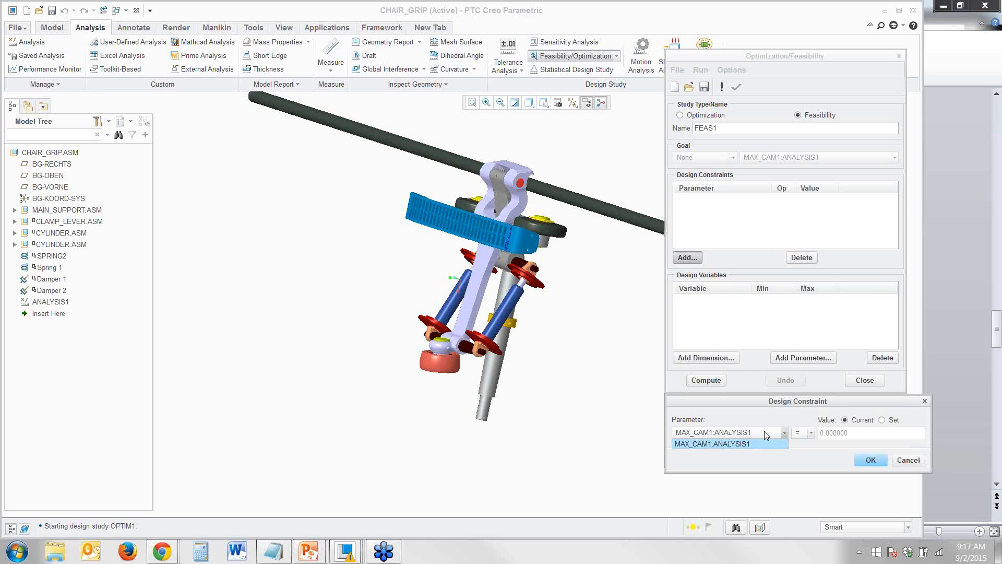
{"action": "left_click", "coordinate": [765, 434]}
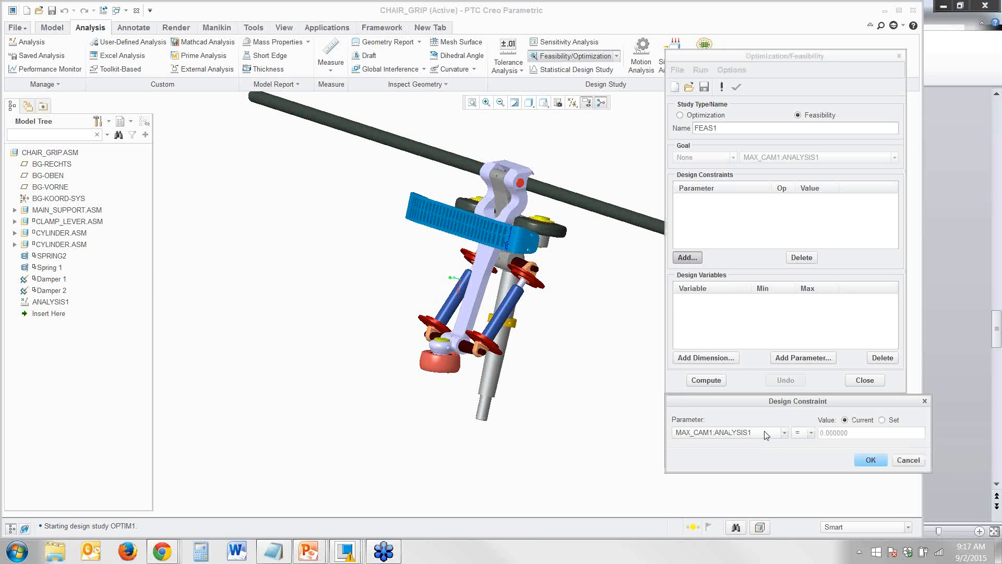
{"action": "left_click", "coordinate": [889, 420]}
{"action": "type", "text": "2500"}
{"action": "left_click", "coordinate": [865, 461]}
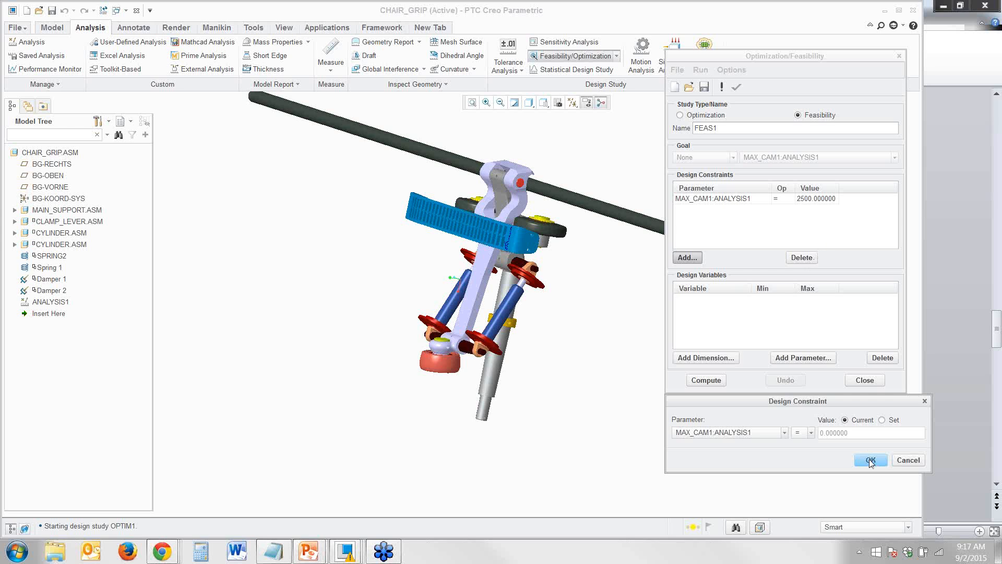
{"action": "left_click", "coordinate": [899, 460]}
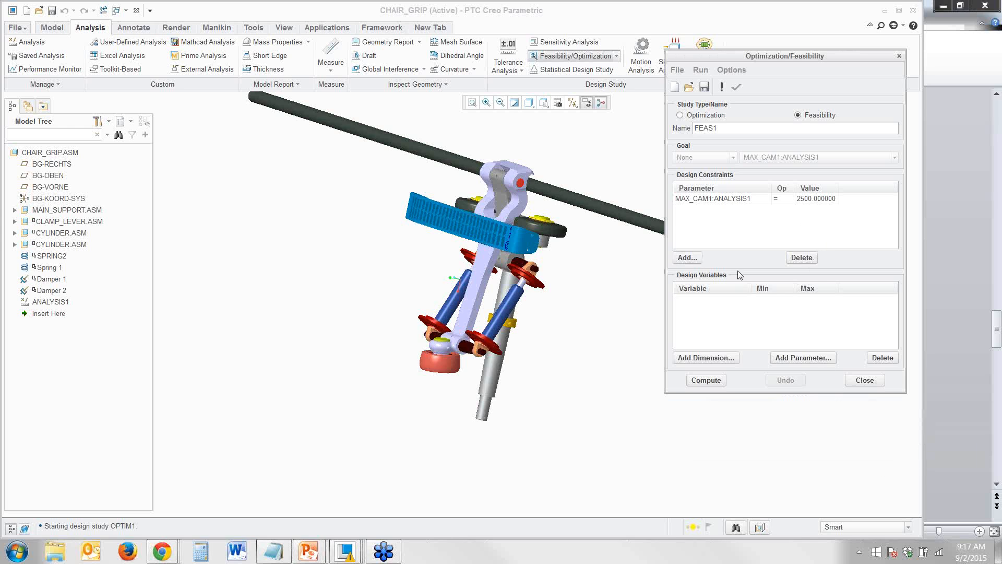
- Add the K:CHAIR_GRIP parameter as the feasibility study's design variable
{"action": "left_click", "coordinate": [802, 358]}
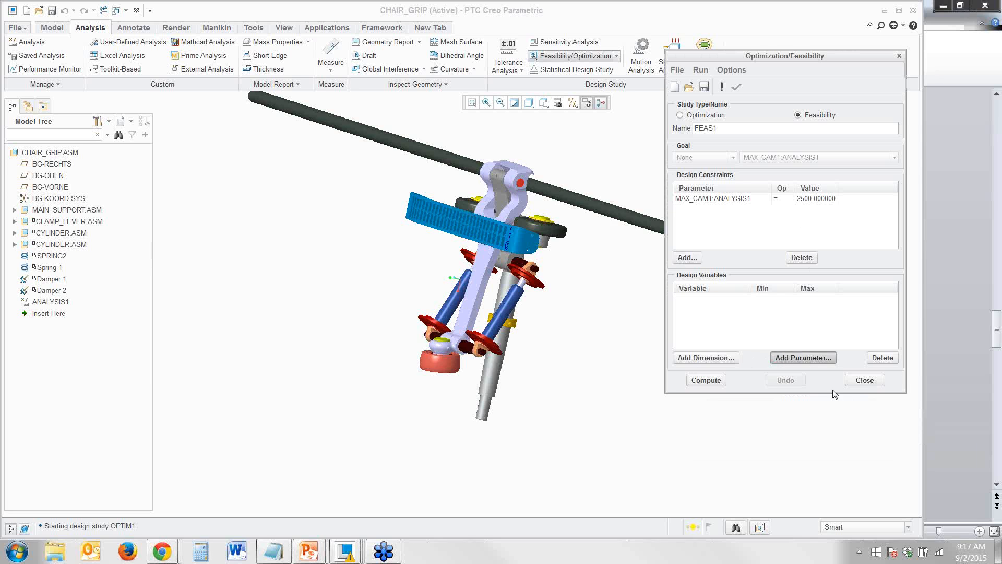
{"action": "left_click", "coordinate": [719, 430]}
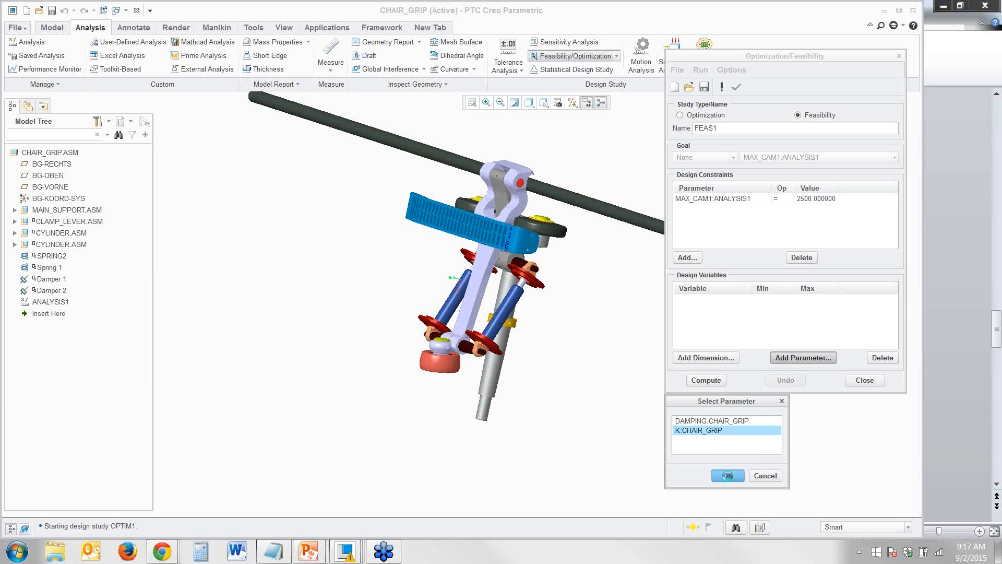
{"action": "left_click", "coordinate": [728, 476]}
{"action": "left_click", "coordinate": [765, 475]}
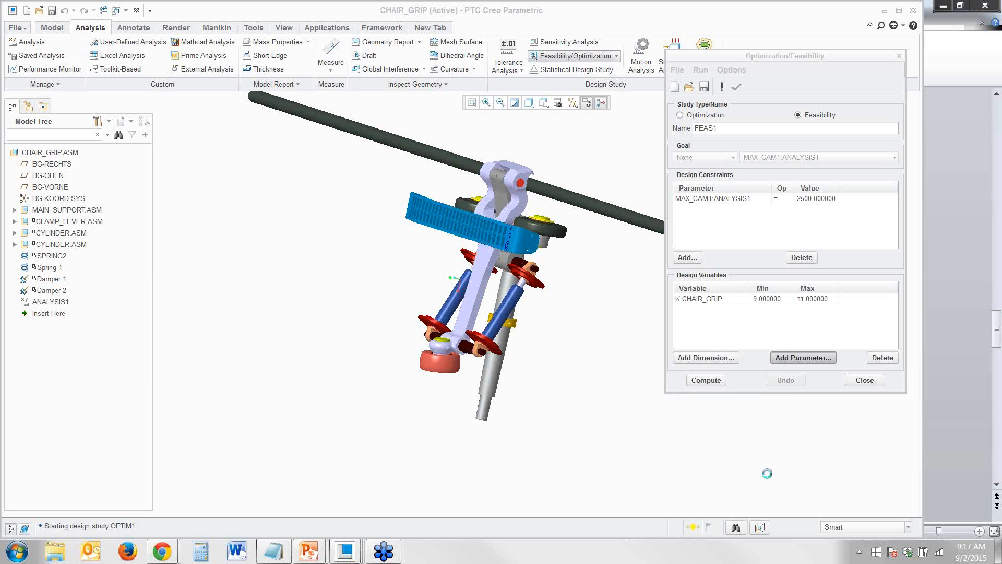
{"action": "left_click", "coordinate": [717, 380]}
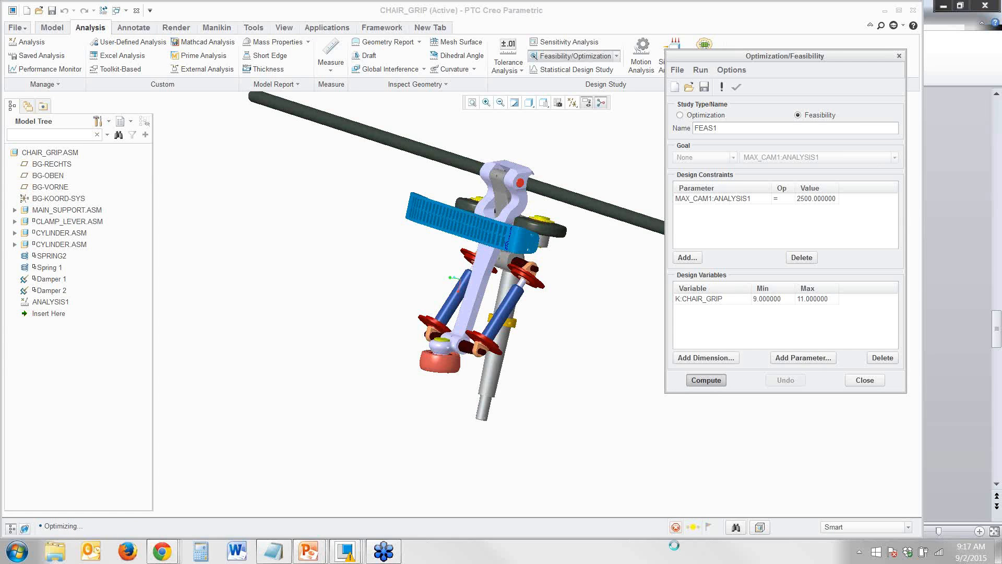
{"action": "left_click", "coordinate": [676, 528]}
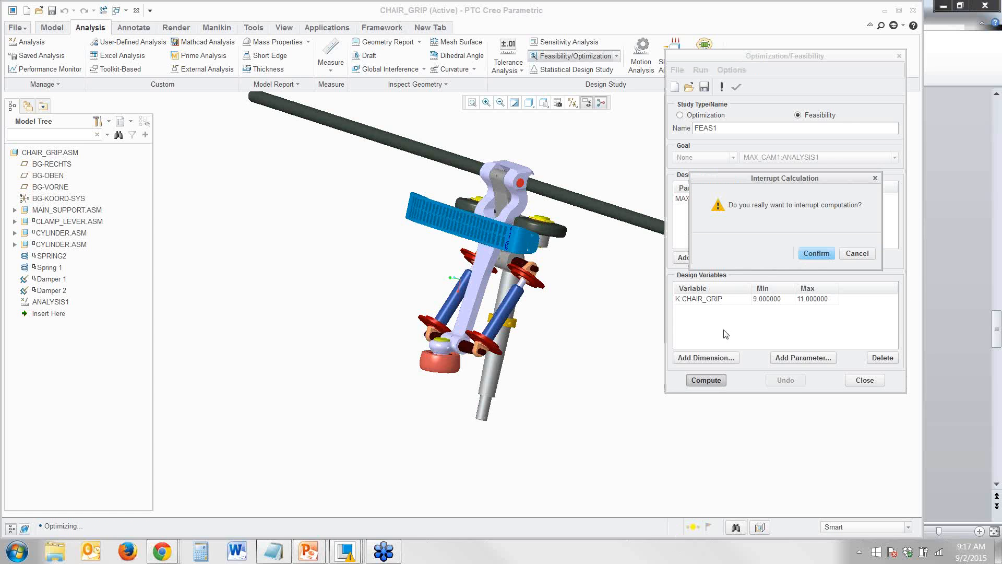
{"action": "left_click", "coordinate": [825, 254]}
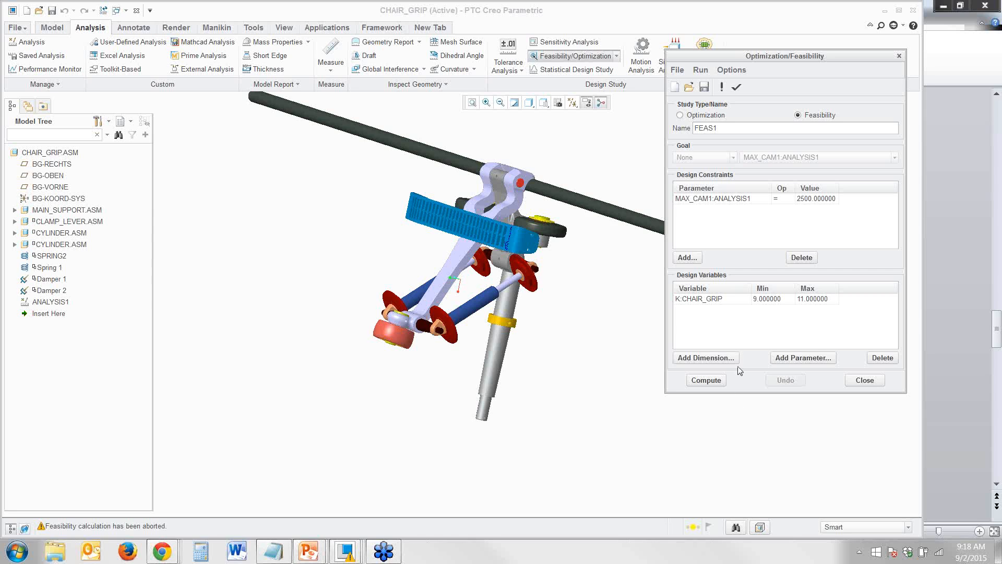
- Set the K:CHAIR_GRIP design variable's minimum to 5 and maximum to 15
{"action": "left_click", "coordinate": [777, 301]}
{"action": "left_click", "coordinate": [774, 301]}
{"action": "type", "text": "5"}
{"action": "key", "text": "Tab"}
{"action": "type", "text": "15"}
{"action": "key", "text": "Return"}
- Compute the feasibility study, then close it and keep the computed solution in the model
{"action": "left_click", "coordinate": [706, 380]}
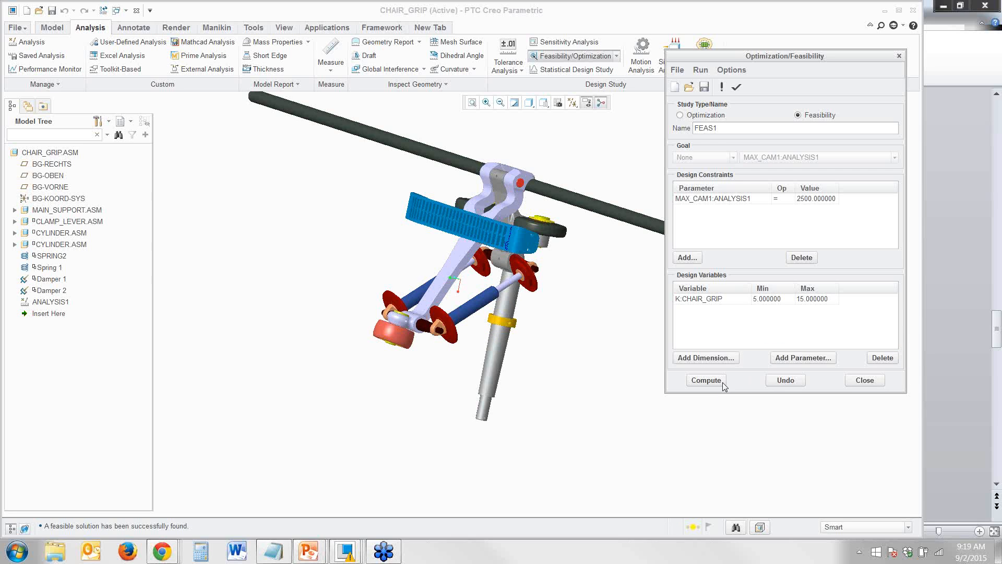
{"action": "left_click", "coordinate": [865, 380]}
{"action": "left_click", "coordinate": [814, 257]}
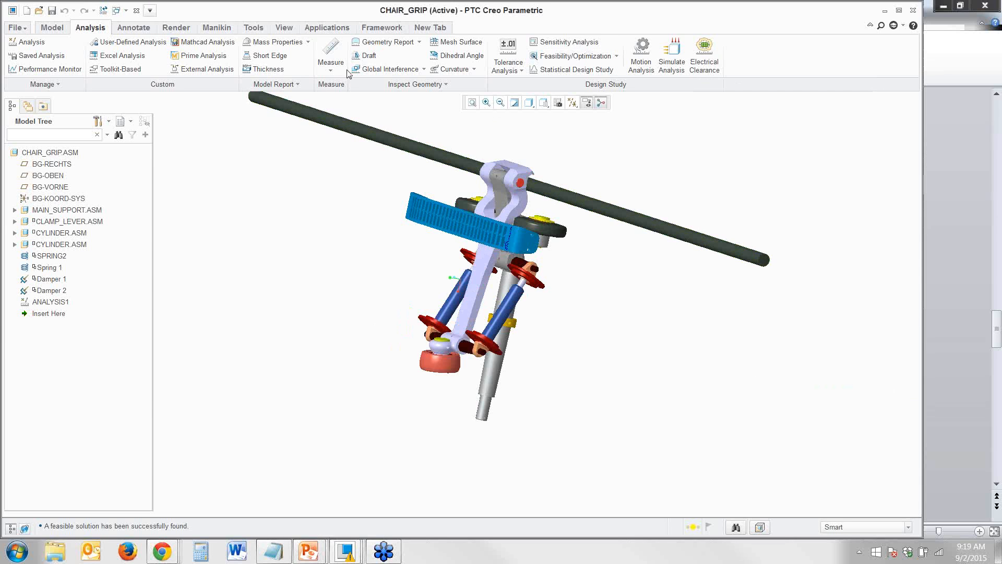
- Check the value of K in the CHAIR_GRIP assembly parameters, then close the parameter list
{"action": "left_click", "coordinate": [47, 29]}
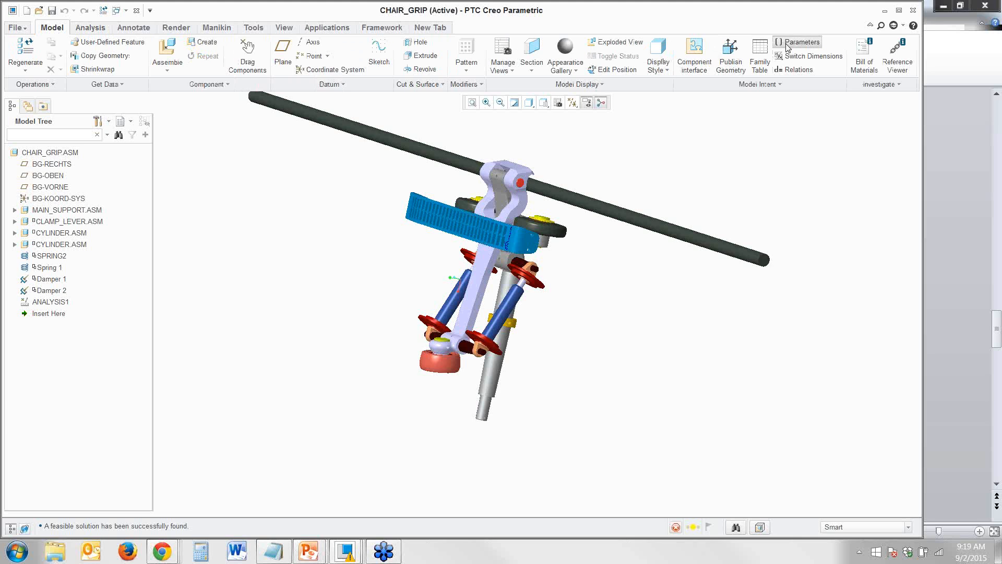
{"action": "left_click", "coordinate": [799, 42]}
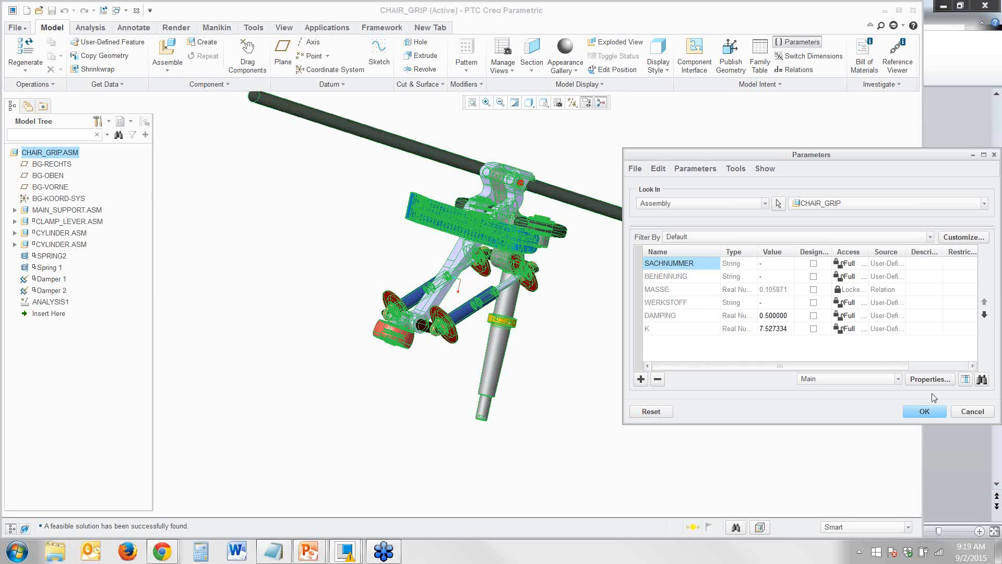
{"action": "left_click", "coordinate": [934, 413]}
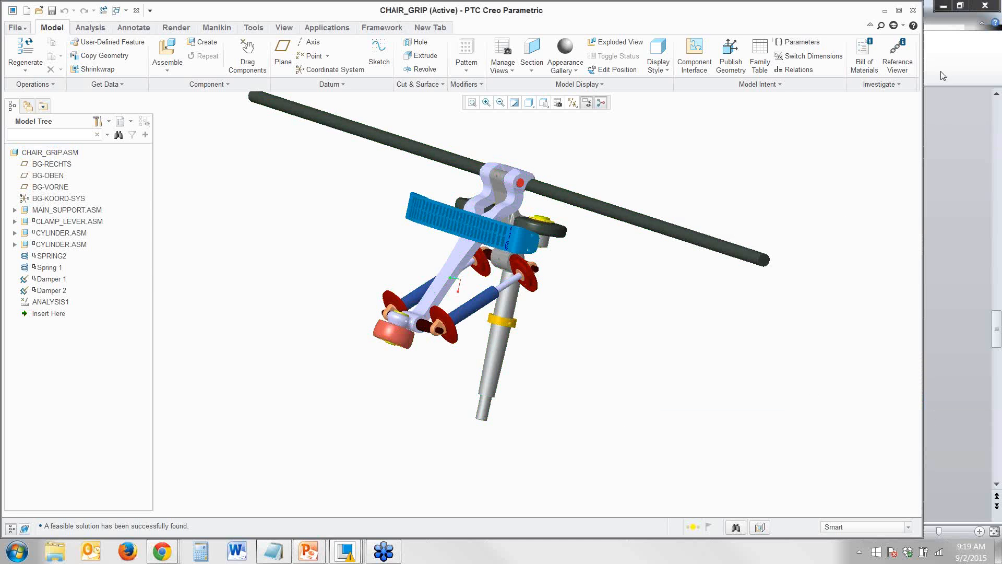
- Switch to the PowerPoint presentation and advance the slide show past the Demo slide
{"action": "left_click", "coordinate": [996, 25]}
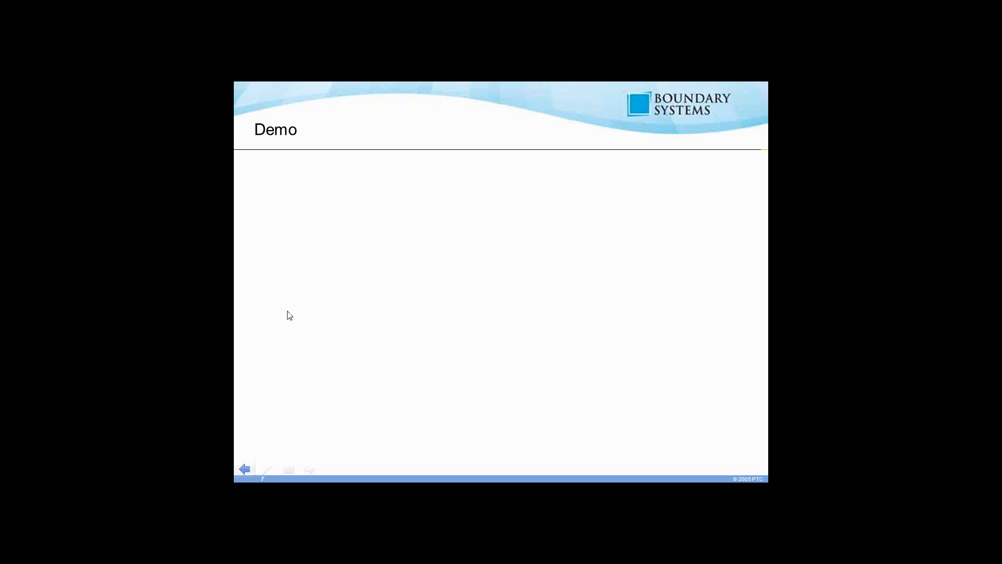
{"action": "left_click", "coordinate": [291, 329]}
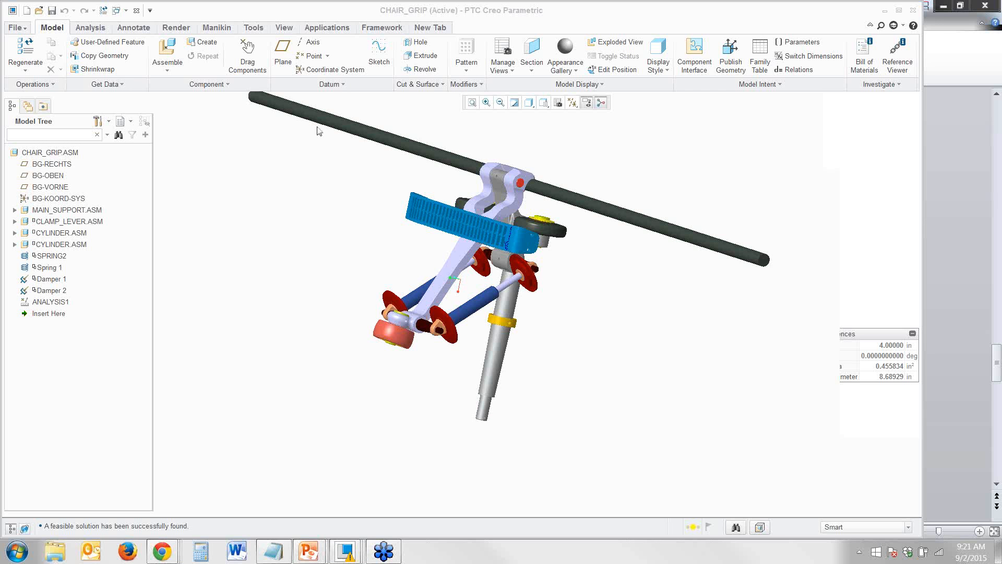
- Switch to the CONCEPT_TRUCK_BOX.ASM window in Creo Parametric and enter the Mechanism application
{"action": "left_click", "coordinate": [120, 10]}
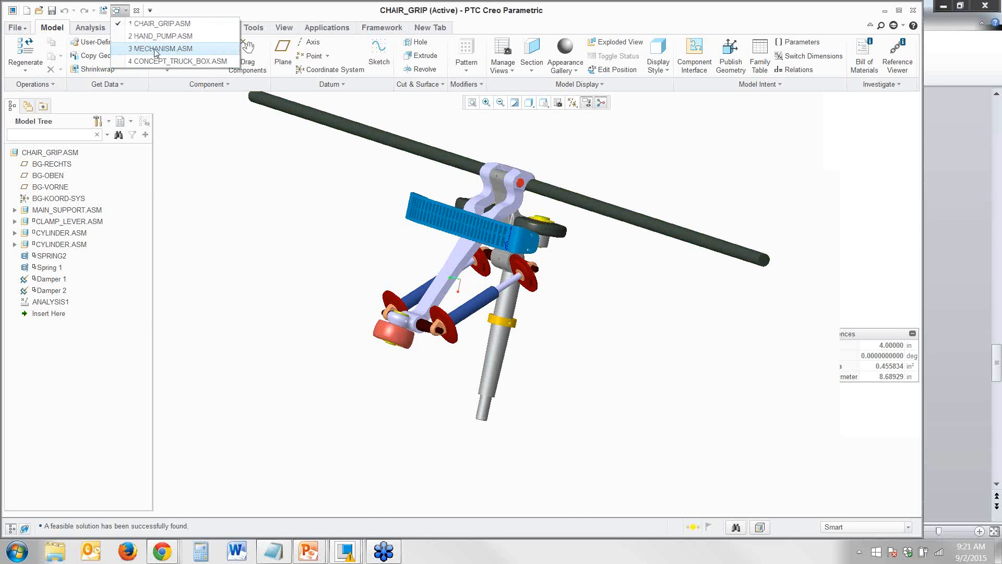
{"action": "mouse_move", "coordinate": [158, 52]}
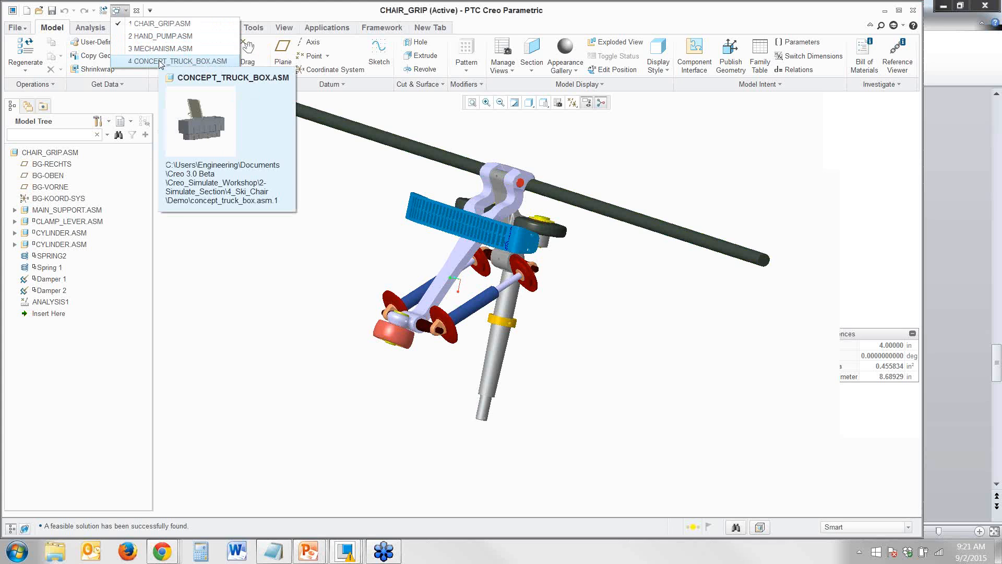
{"action": "left_click", "coordinate": [159, 60]}
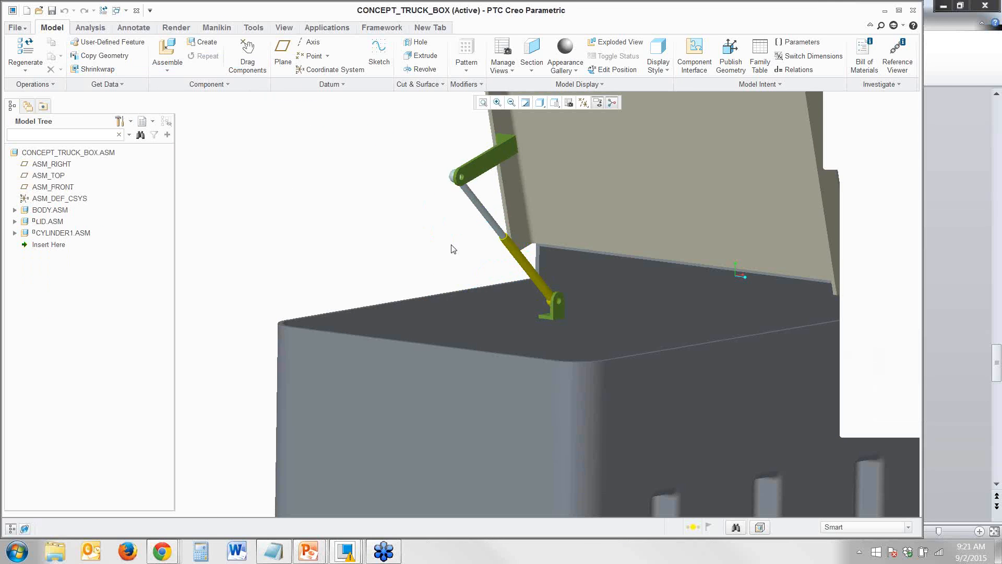
{"action": "left_click", "coordinate": [329, 29]}
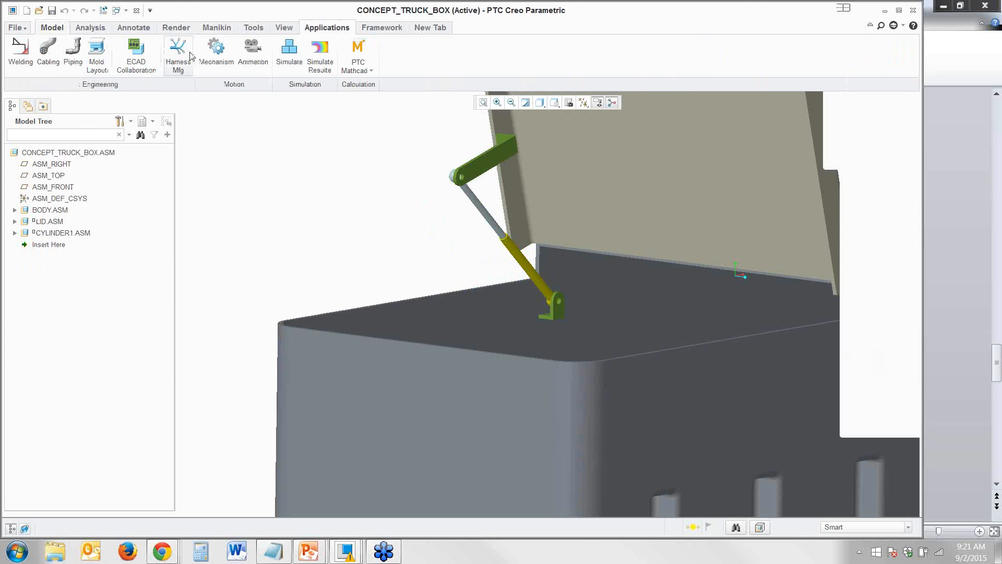
{"action": "left_click", "coordinate": [216, 52]}
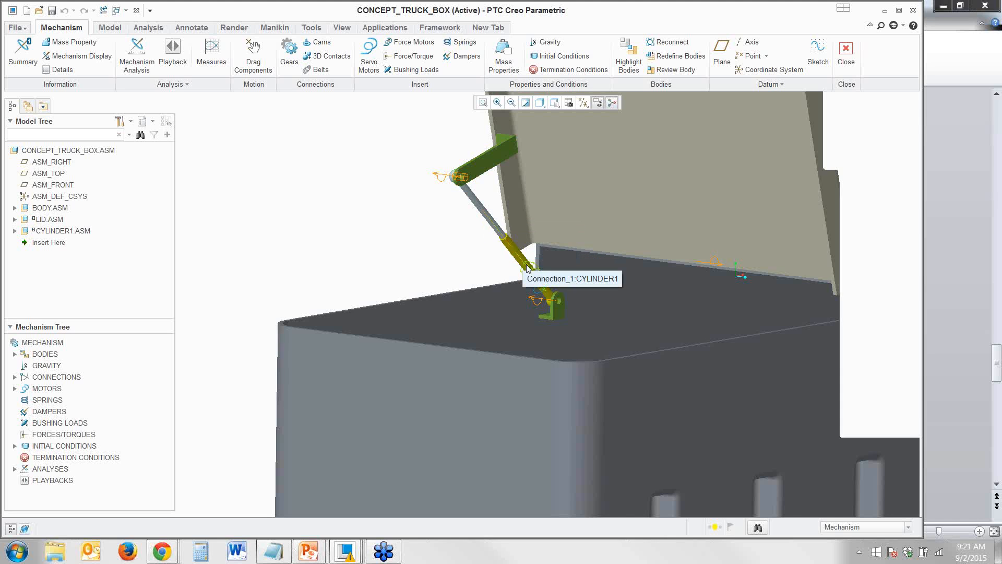
- Select the translation axis of the lid cylinder's Connection_1 and open its motion axis definition
{"action": "scroll", "coordinate": [533, 269], "scroll_direction": "up", "scroll_amount": 5}
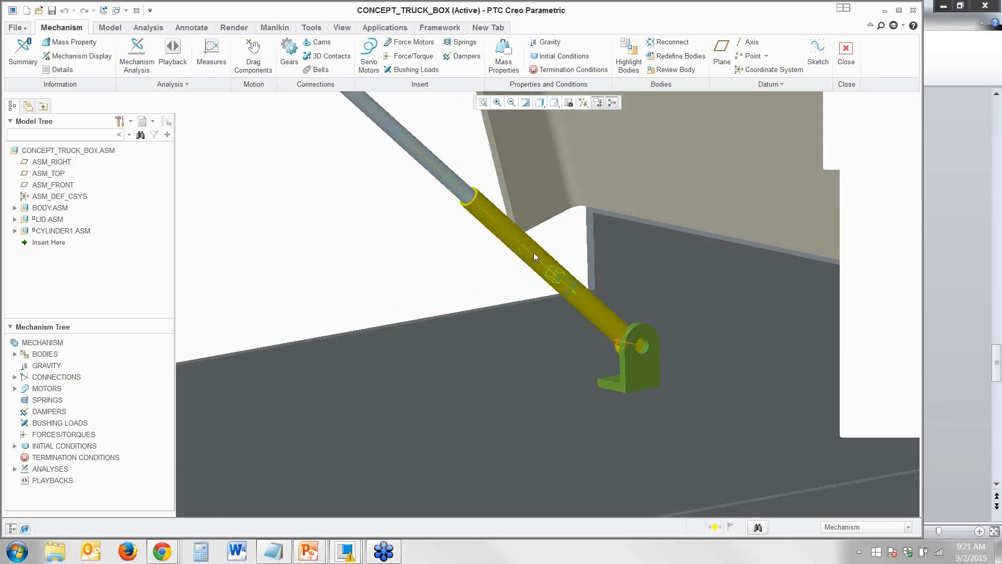
{"action": "left_click", "coordinate": [534, 256]}
{"action": "key", "text": "d"}
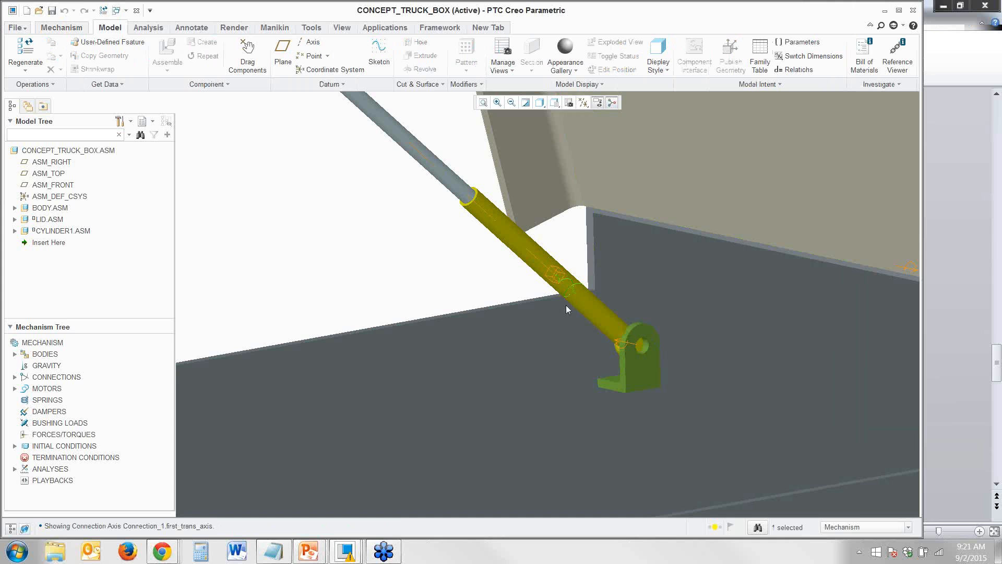
{"action": "key", "text": "e"}
{"action": "key", "text": "d"}
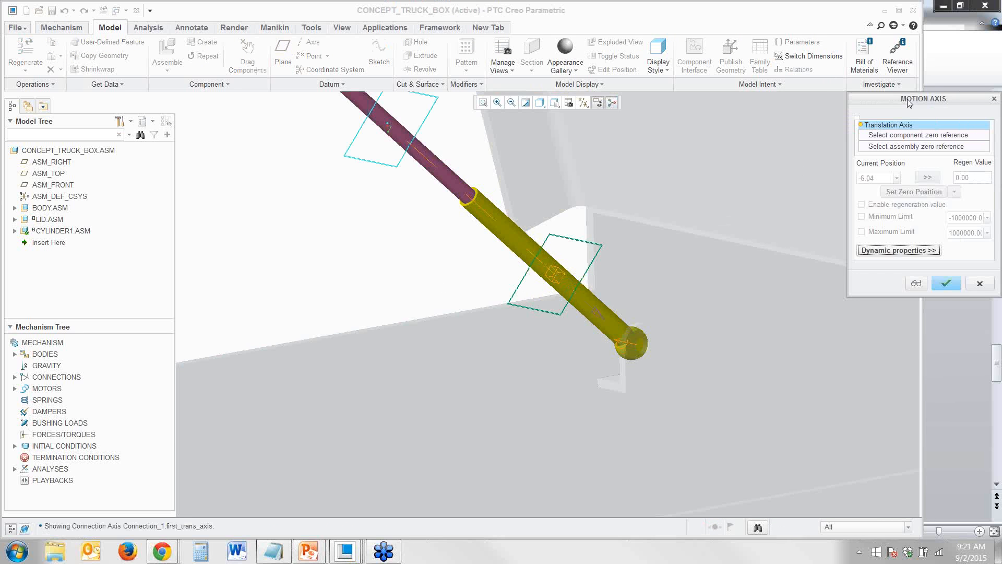
- Show the translation axis's dynamic properties for restitution and friction, then accept the motion axis definition
{"action": "left_click_drag", "start_coordinate": [908, 103], "coordinate": [338, 130]}
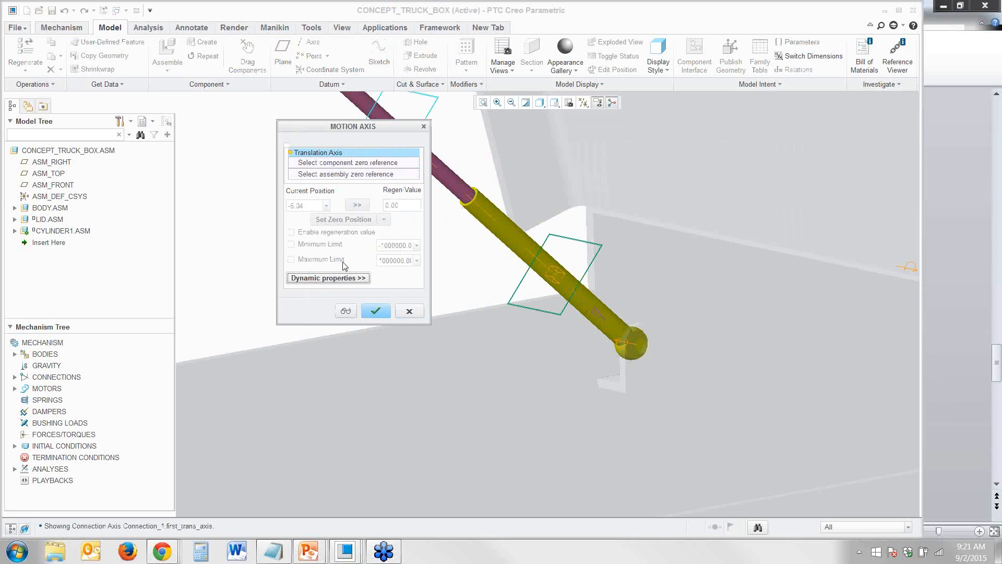
{"action": "left_click_drag", "start_coordinate": [380, 131], "coordinate": [326, 182]}
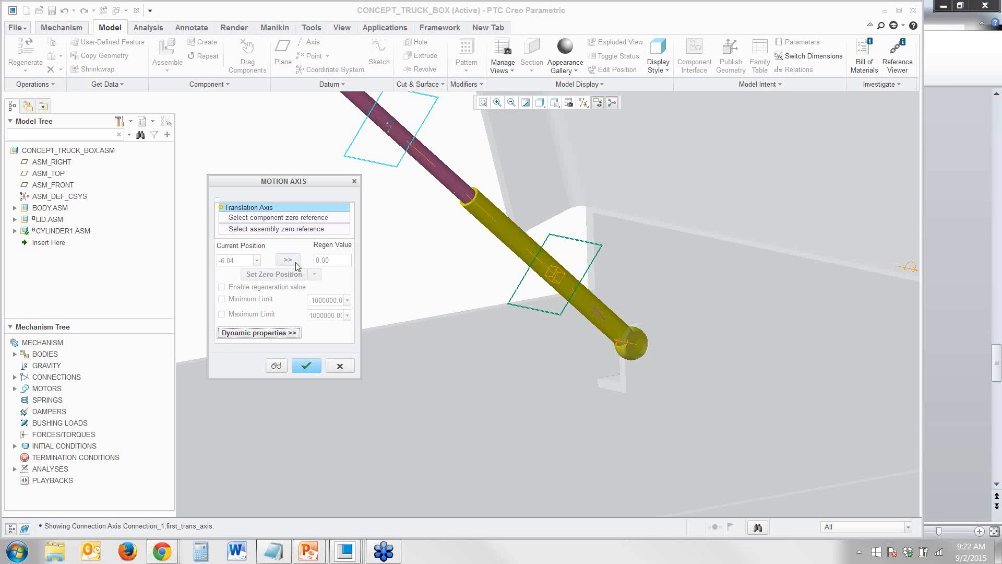
{"action": "left_click", "coordinate": [281, 334]}
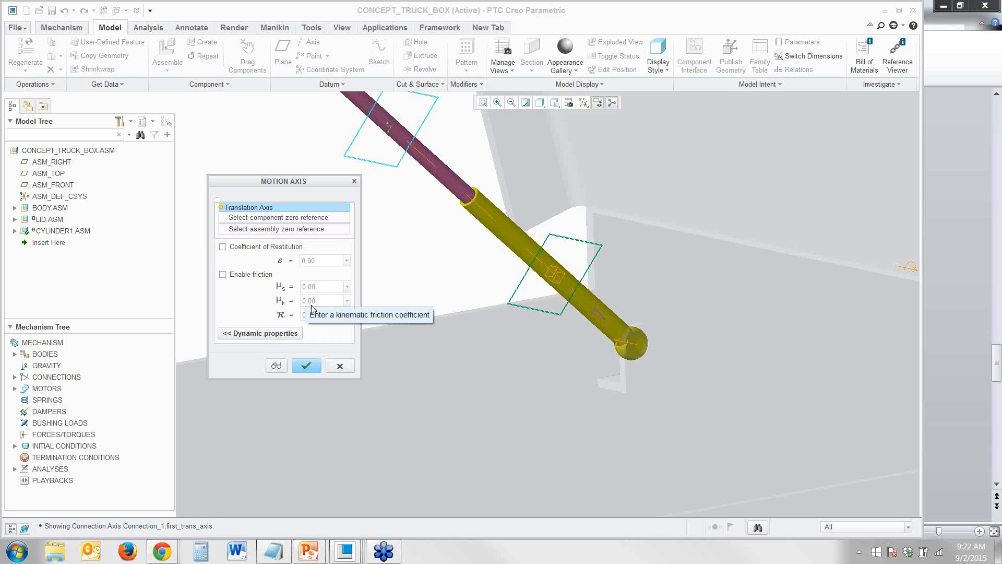
{"action": "left_click", "coordinate": [308, 368]}
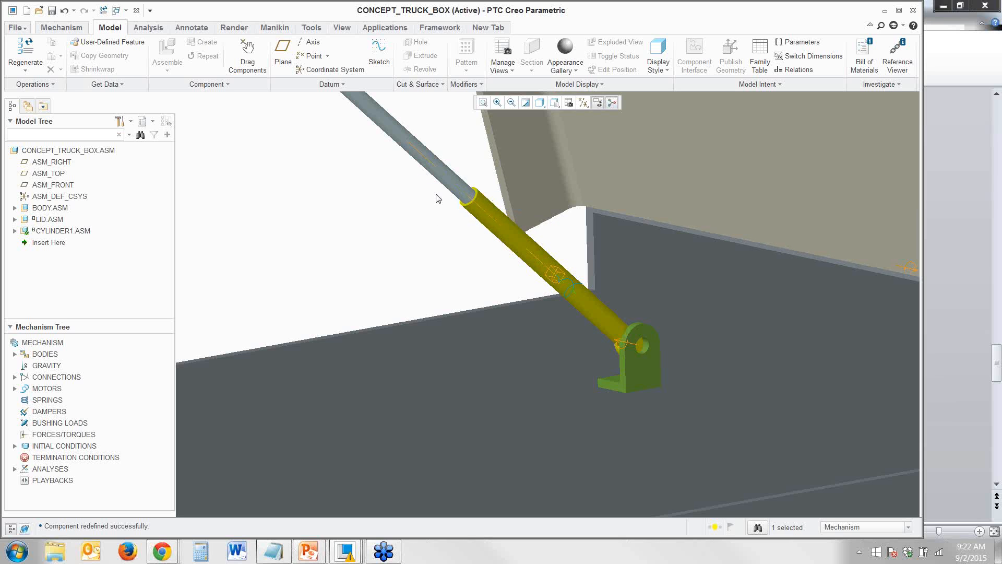
{"action": "scroll", "coordinate": [419, 239], "scroll_direction": "up", "scroll_amount": 3}
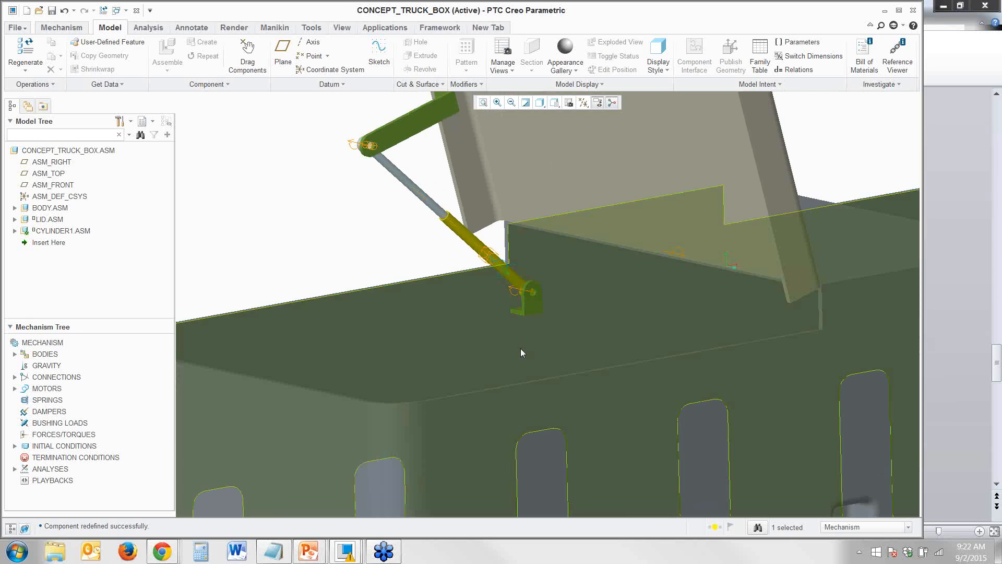
{"action": "scroll", "coordinate": [521, 350], "scroll_direction": "up", "scroll_amount": 1}
{"action": "scroll", "coordinate": [374, 418], "scroll_direction": "up", "scroll_amount": 2}
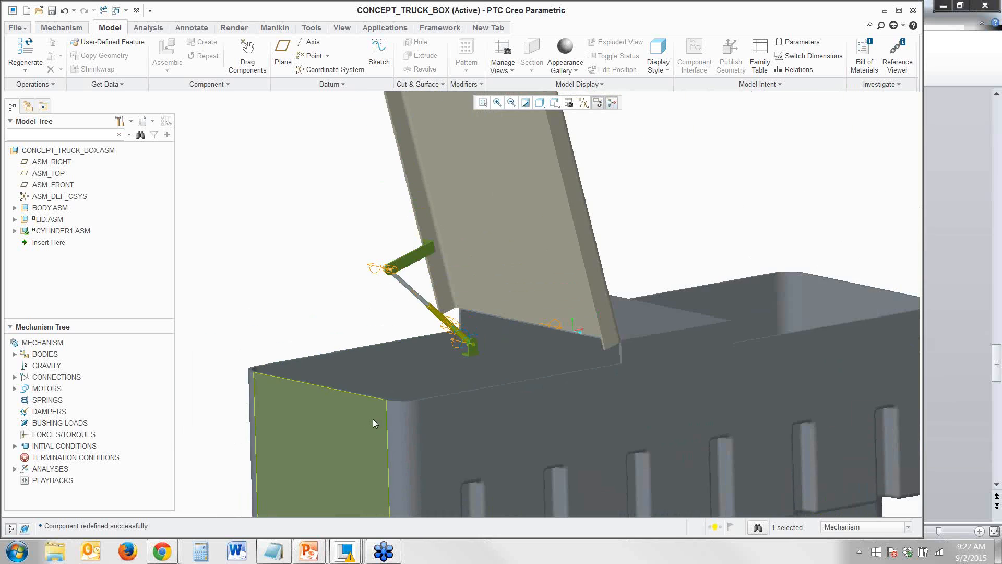
- Start a new mechanism analysis of type Dynamic and show its external loads settings, including the gravity and friction options
{"action": "scroll", "coordinate": [540, 476], "scroll_direction": "up", "scroll_amount": 2}
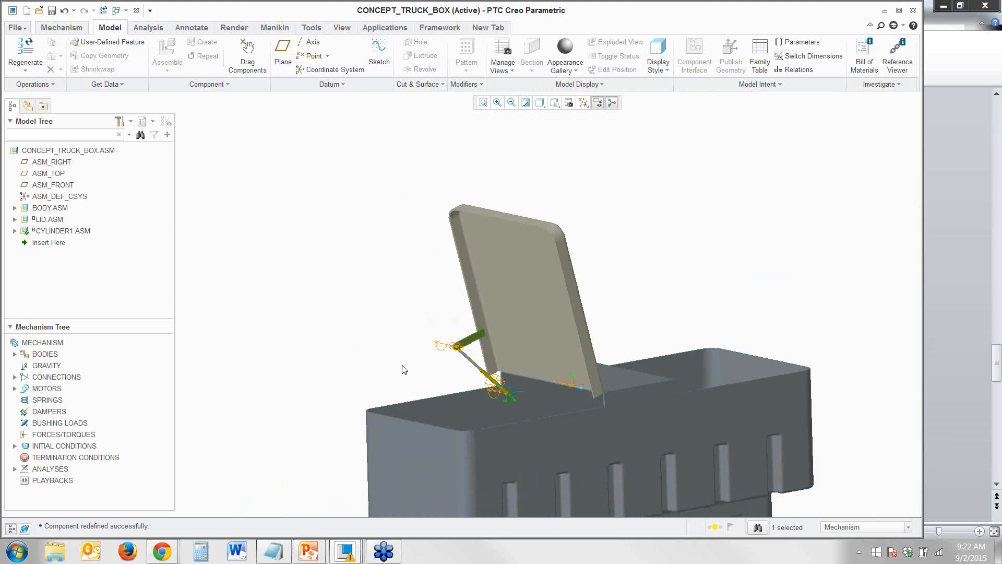
{"action": "left_click", "coordinate": [71, 28]}
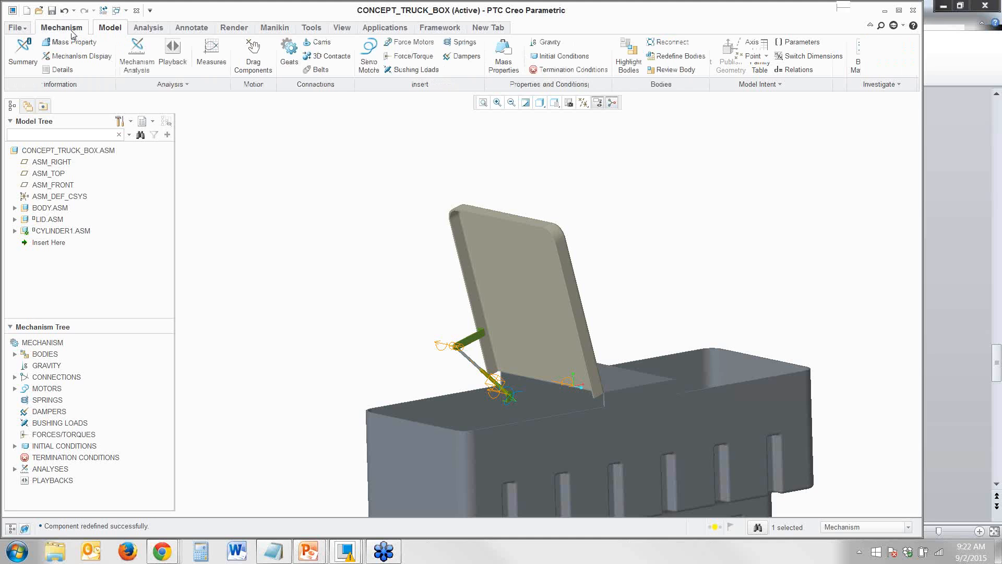
{"action": "left_click", "coordinate": [138, 59]}
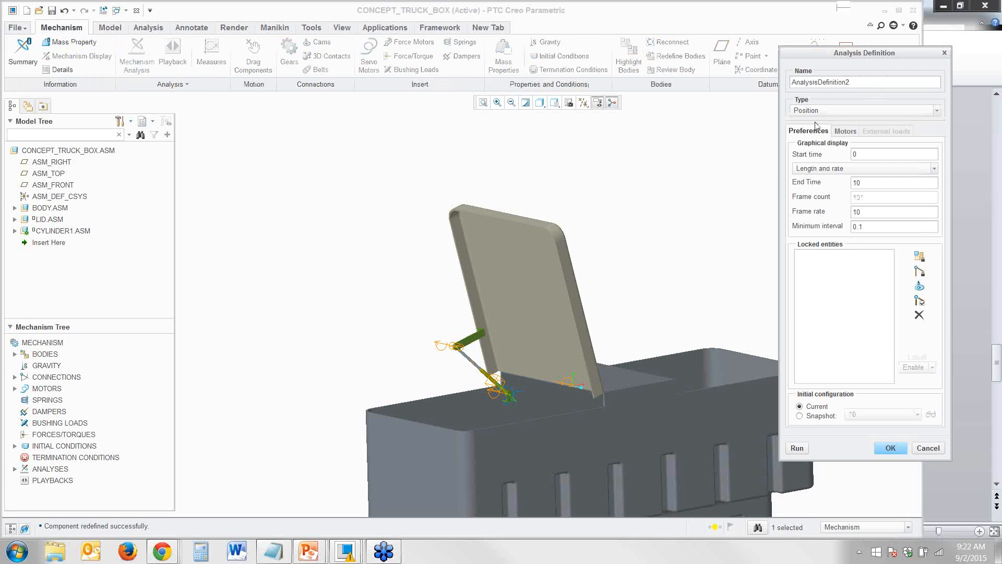
{"action": "left_click", "coordinate": [828, 110]}
{"action": "left_click", "coordinate": [814, 140]}
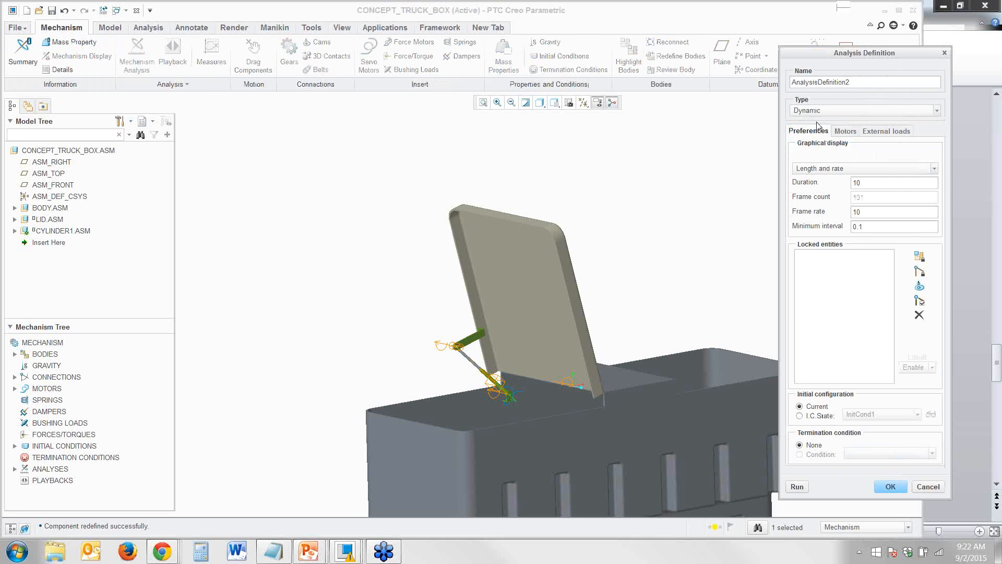
{"action": "left_click", "coordinate": [897, 131]}
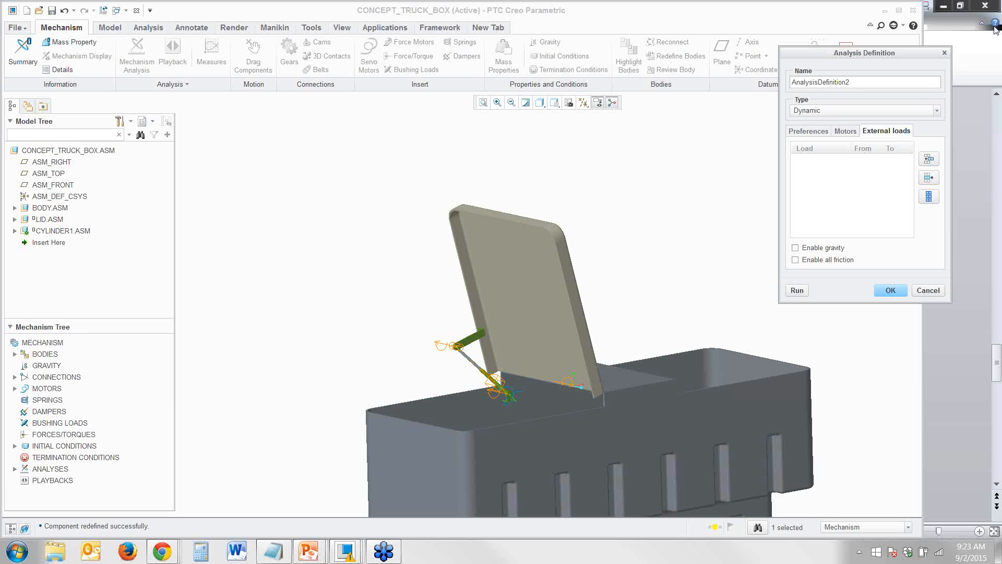
{"action": "left_click", "coordinate": [950, 54]}
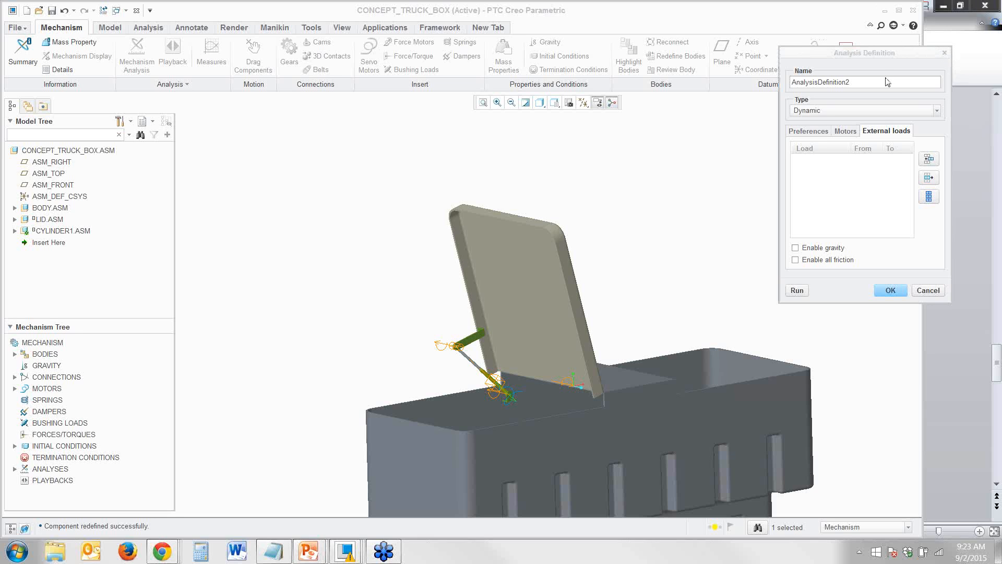